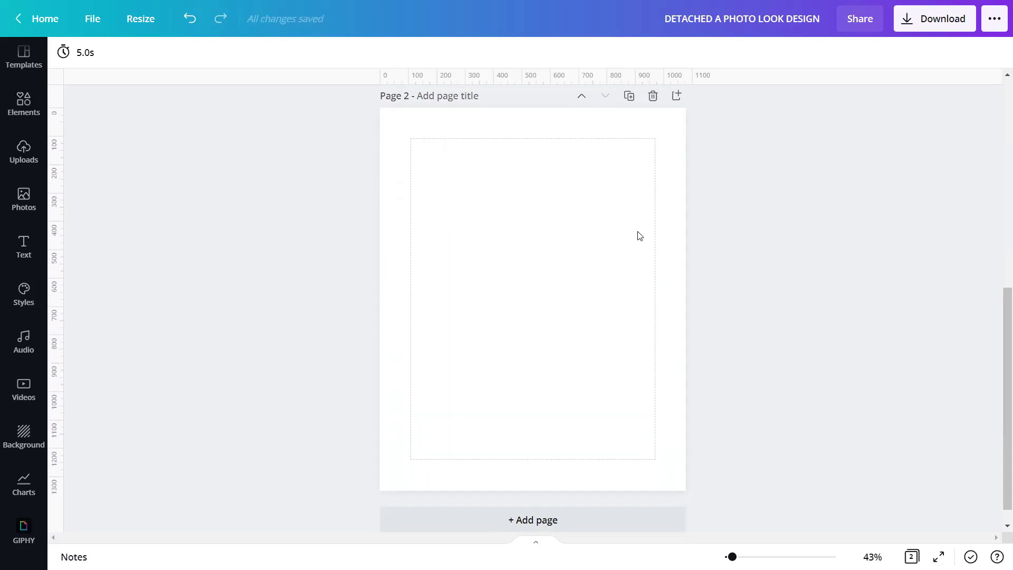
# Step: Add the red dripping-sun upload to Page 2 and set it as the page background
pyautogui.click(32, 158)
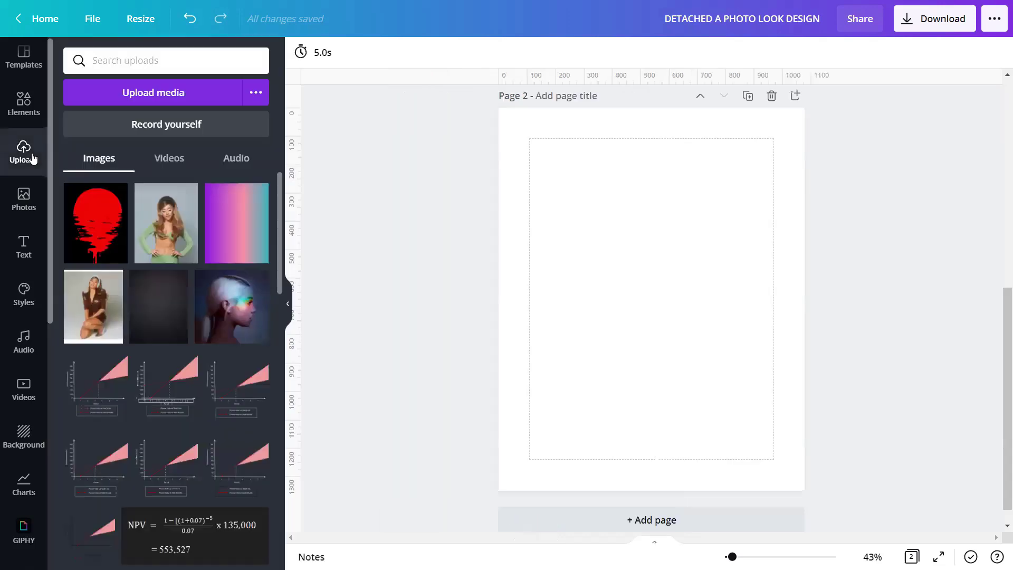
pyautogui.click(93, 240)
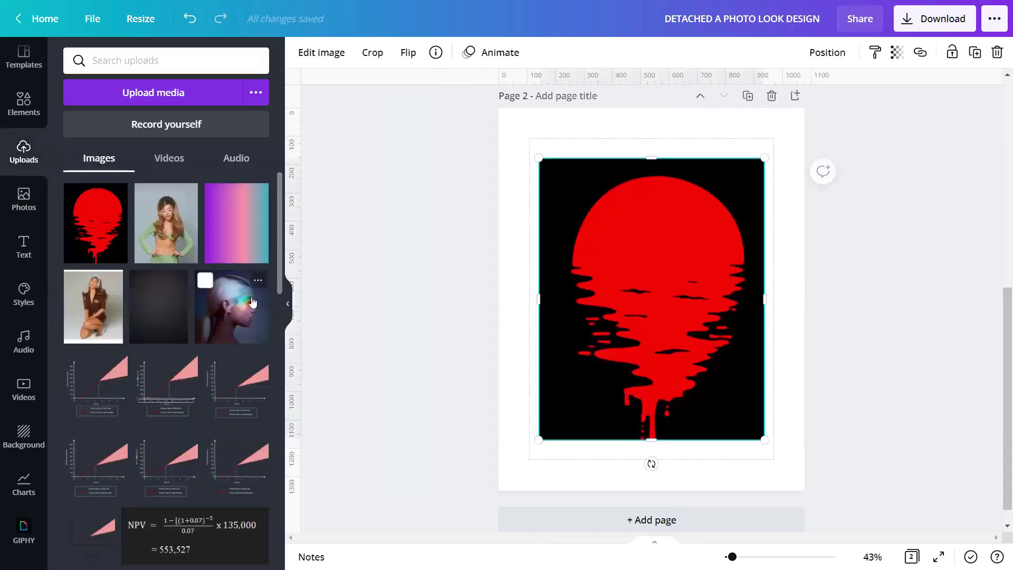
pyautogui.click(288, 305)
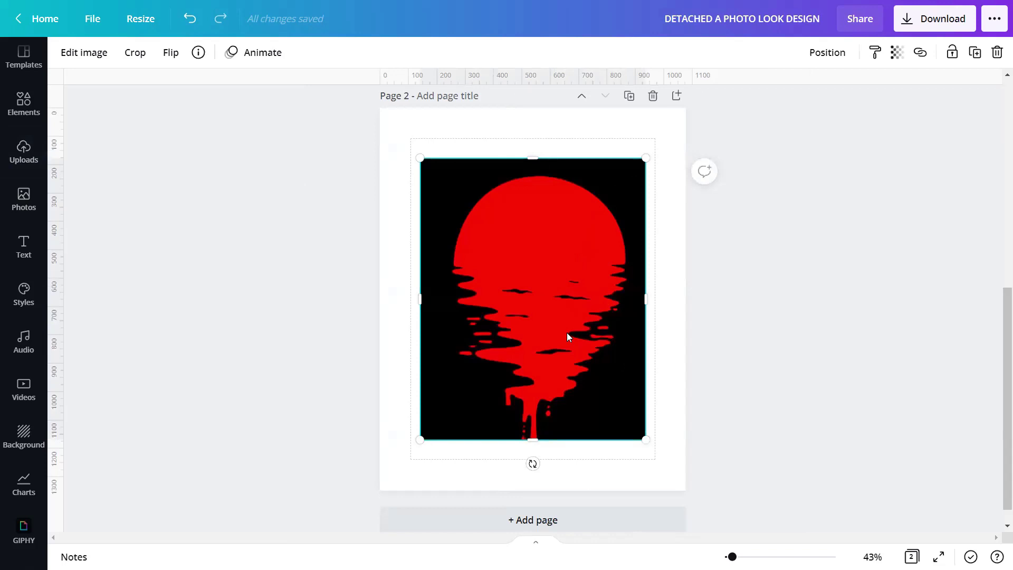
pyautogui.rightClick(567, 332)
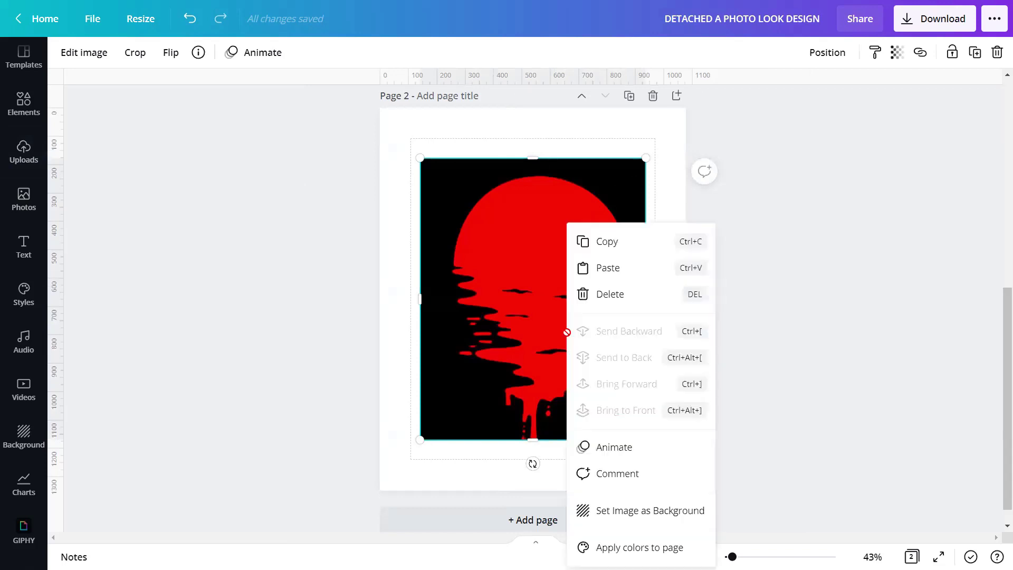
pyautogui.click(607, 511)
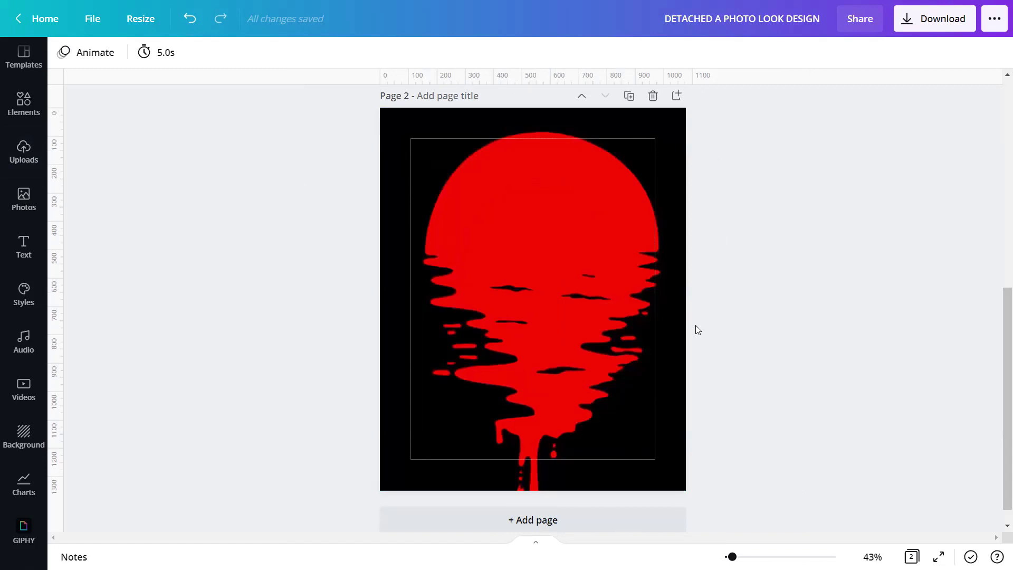
pyautogui.click(35, 156)
# Step: Add the photo of the woman in green and strip its grey background with Background Remover
pyautogui.click(165, 222)
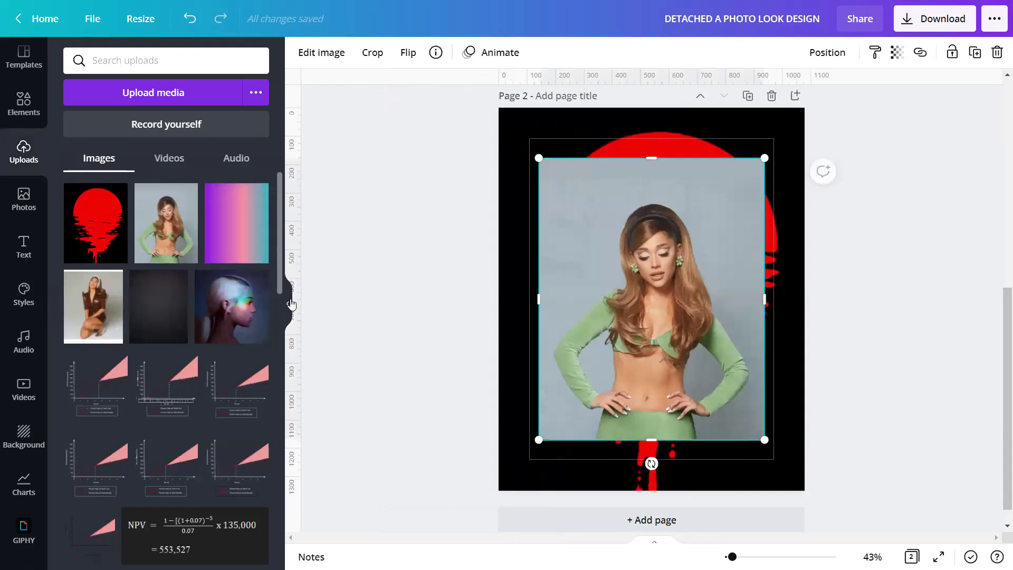
pyautogui.click(291, 304)
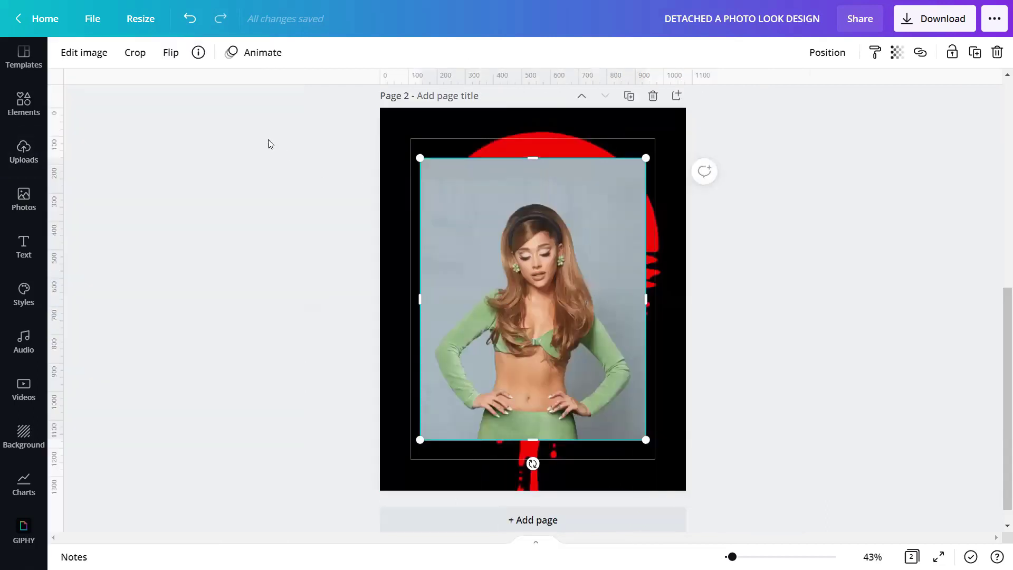
pyautogui.click(98, 60)
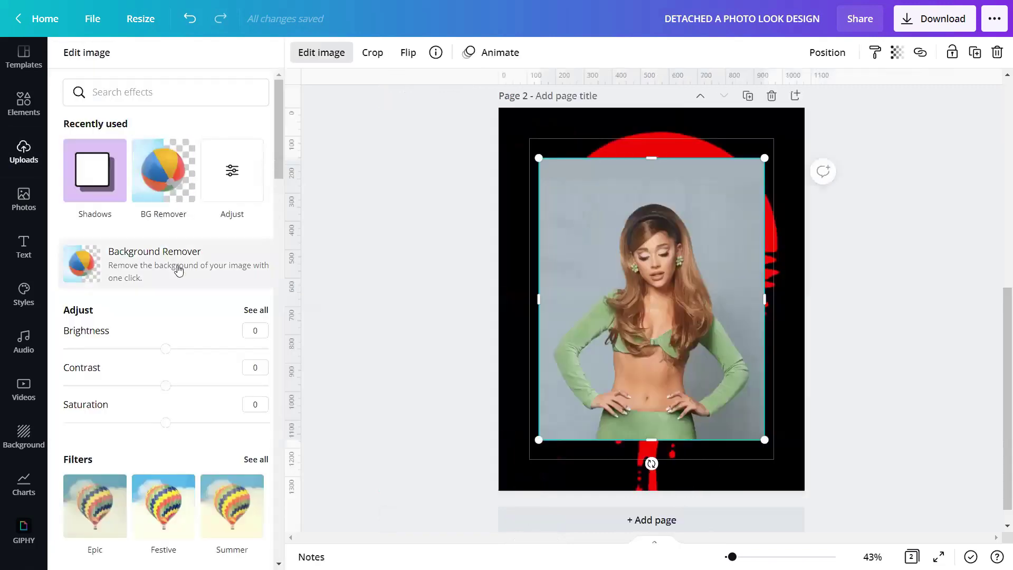
pyautogui.click(178, 270)
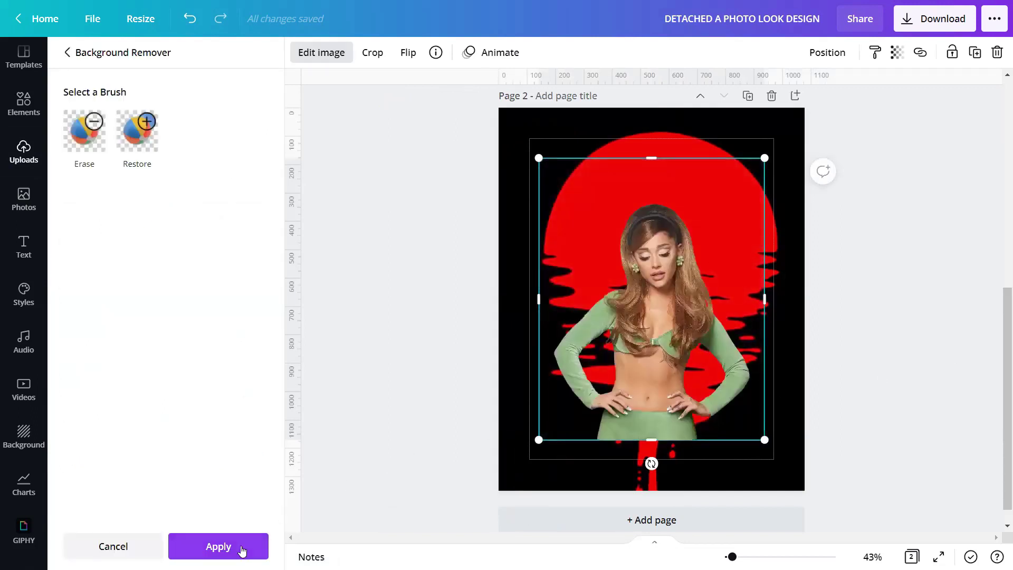
pyautogui.click(217, 547)
pyautogui.click(904, 331)
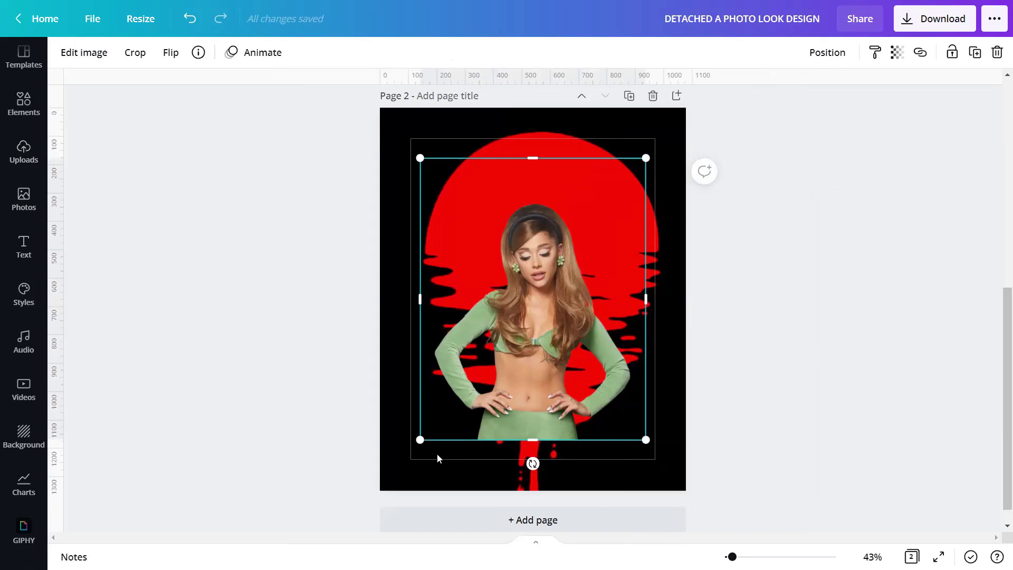
# Step: Enlarge the cut-out woman to about 994 × 1,242 and centre it horizontally on Page 2
pyautogui.moveTo(419, 439); pyautogui.dragTo(391, 496)
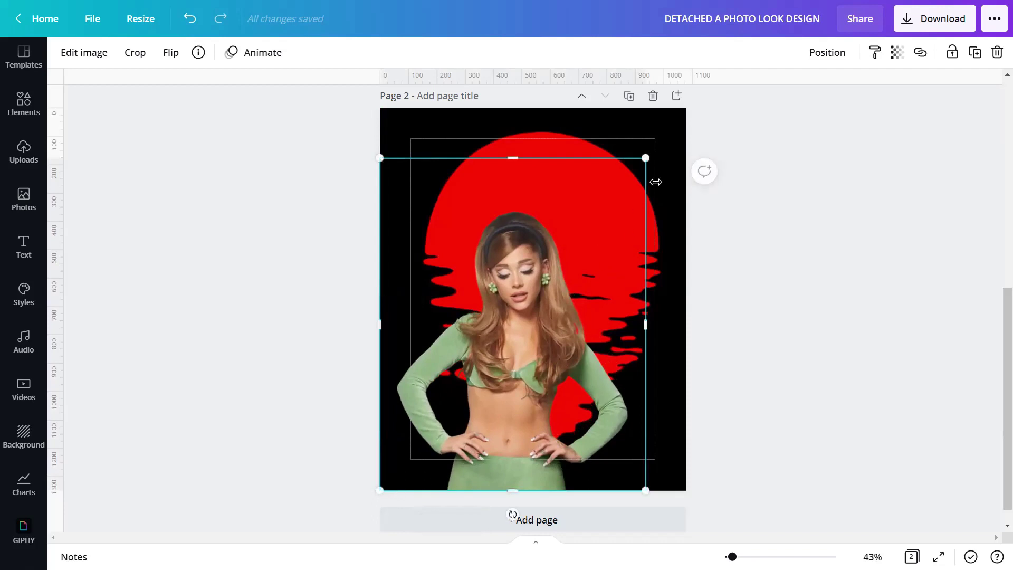
pyautogui.moveTo(656, 155)
pyautogui.mouseDown()
pyautogui.moveTo(669, 146)
pyautogui.moveTo(660, 141)
pyautogui.mouseUp()
pyautogui.click(827, 53)
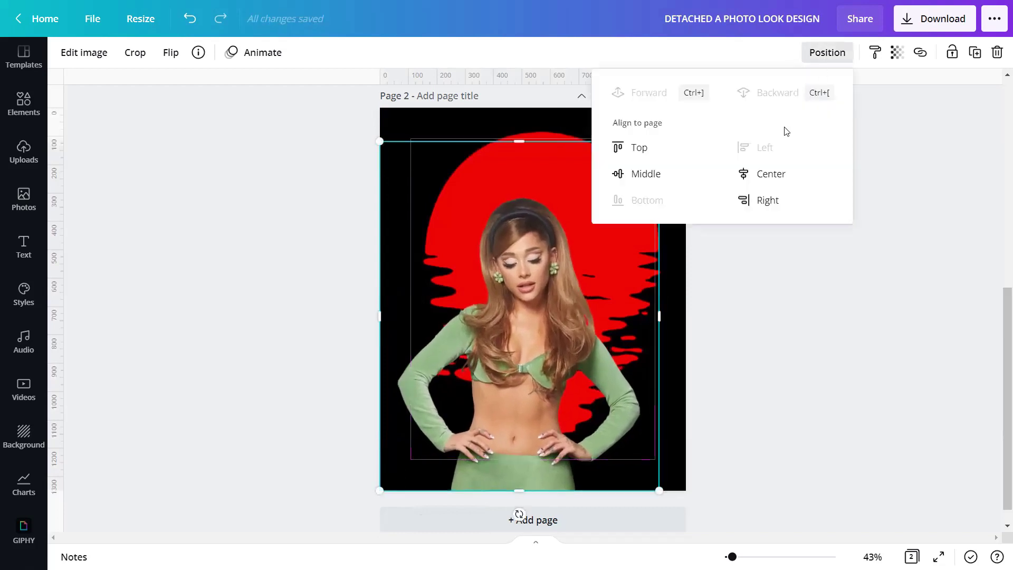
pyautogui.click(768, 173)
pyautogui.click(866, 330)
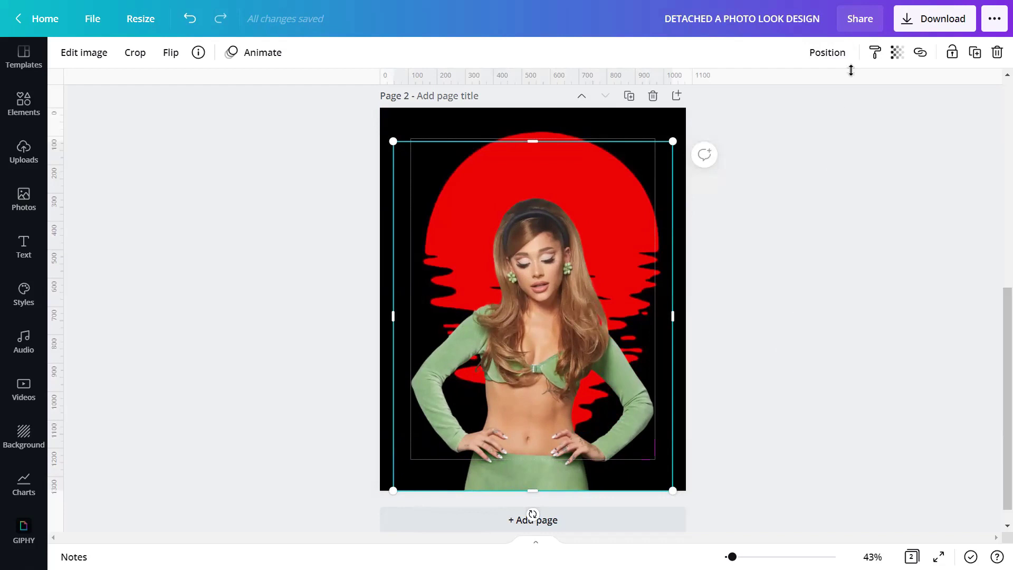
# Step: Download only Page 2 as a PNG
pyautogui.click(920, 17)
pyautogui.click(979, 260)
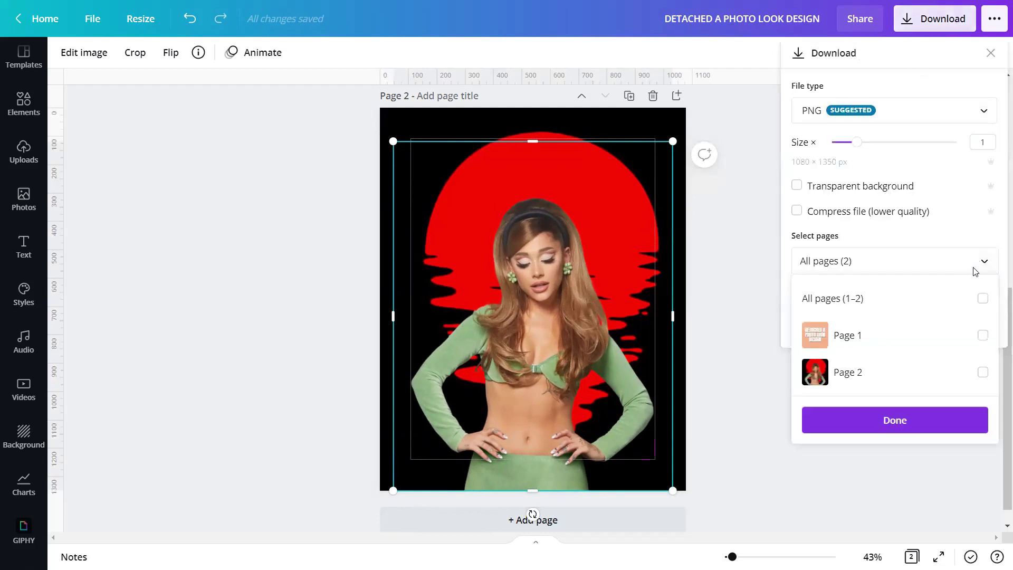
pyautogui.click(983, 373)
pyautogui.click(954, 421)
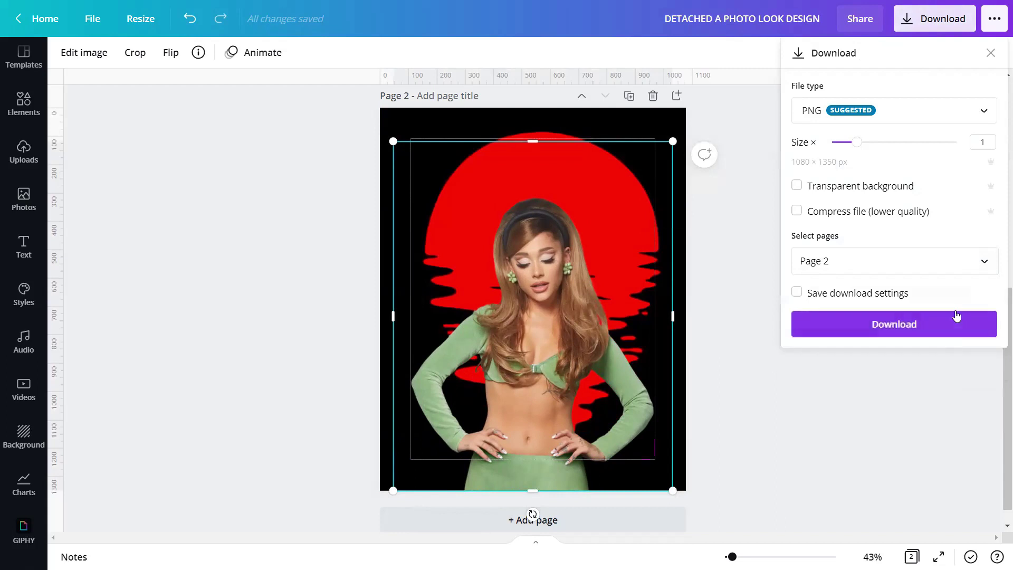
pyautogui.click(955, 322)
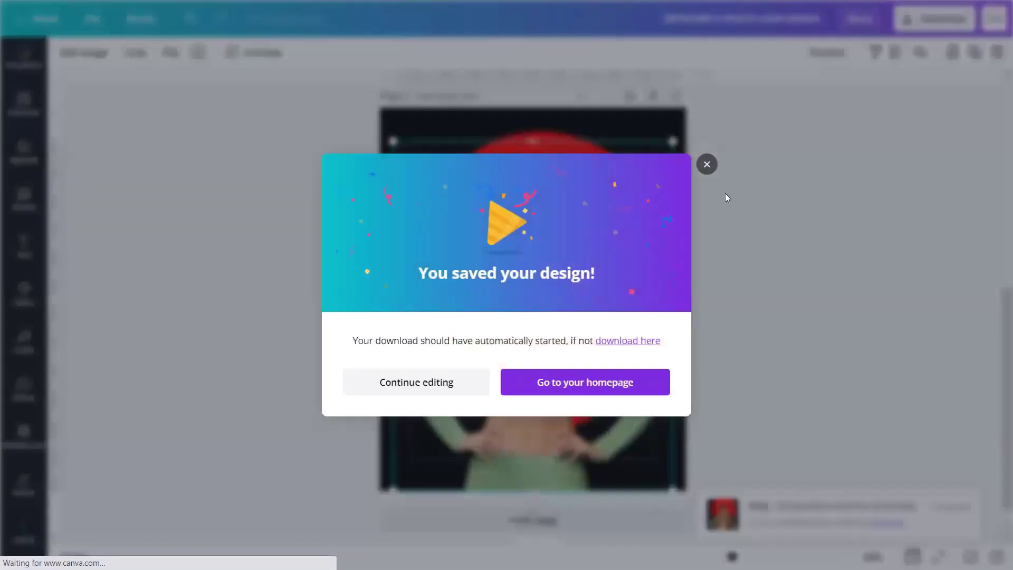
pyautogui.click(707, 164)
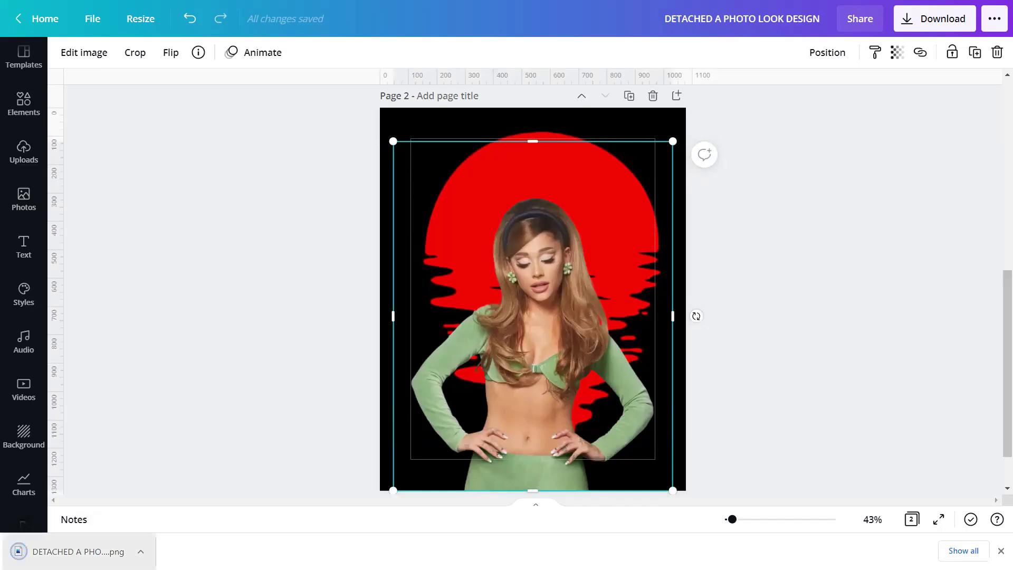
# Step: Upload the Page 2 PNG, add a blank page and delete the layered page
pyautogui.moveTo(62, 293); pyautogui.dragTo(401, 348)
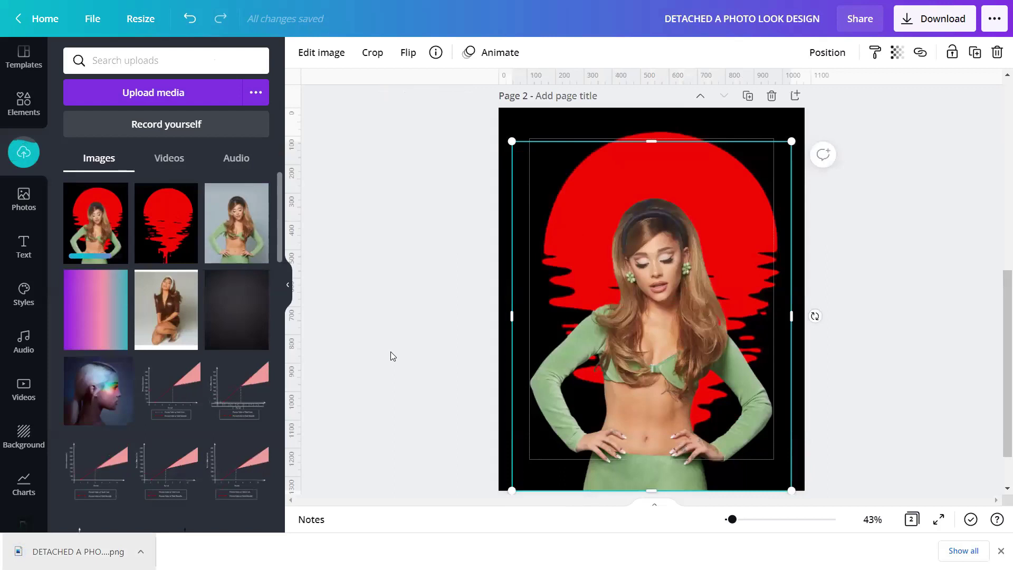
pyautogui.scroll(-2, 710, 436)
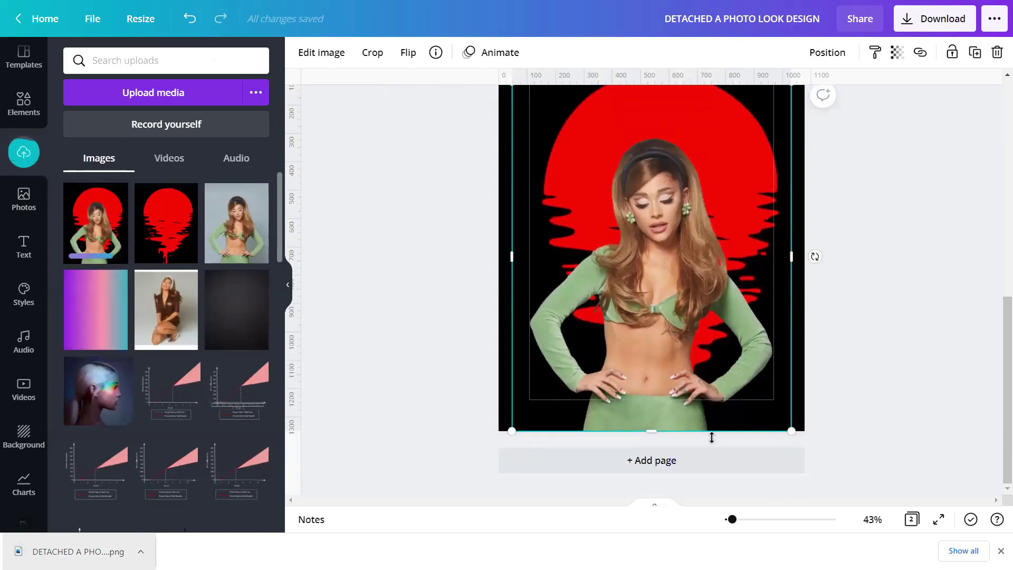
pyautogui.click(754, 456)
pyautogui.scroll(8, 865, 398)
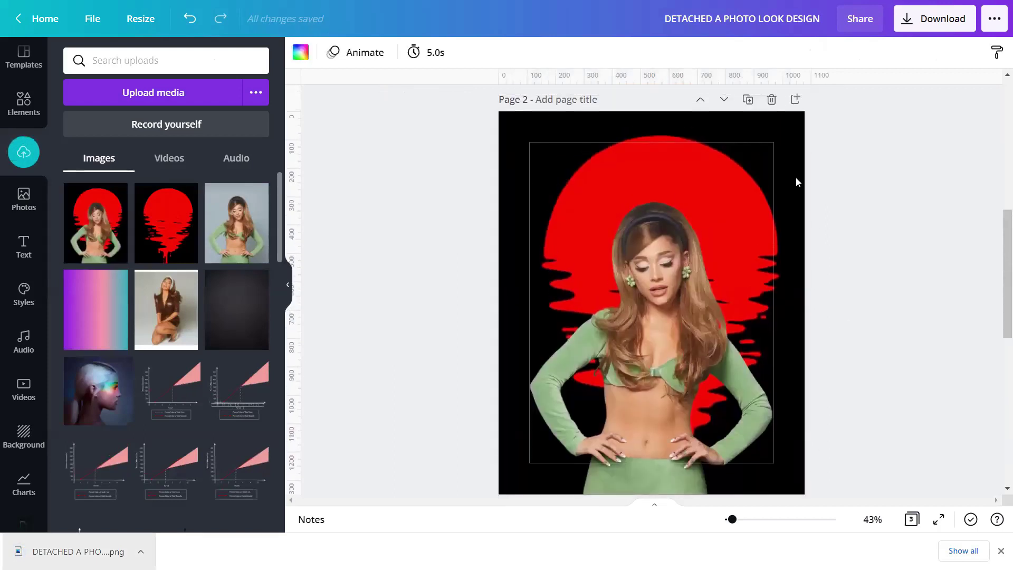
pyautogui.press('Delete')
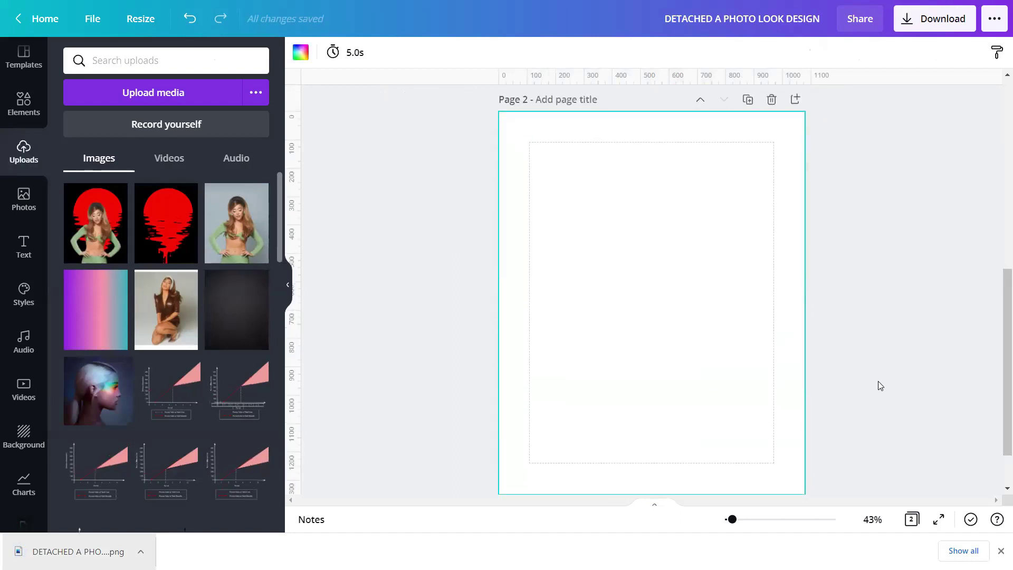
# Step: Place the flattened woman-over-red-sun PNG and set it as the page background
pyautogui.click(100, 227)
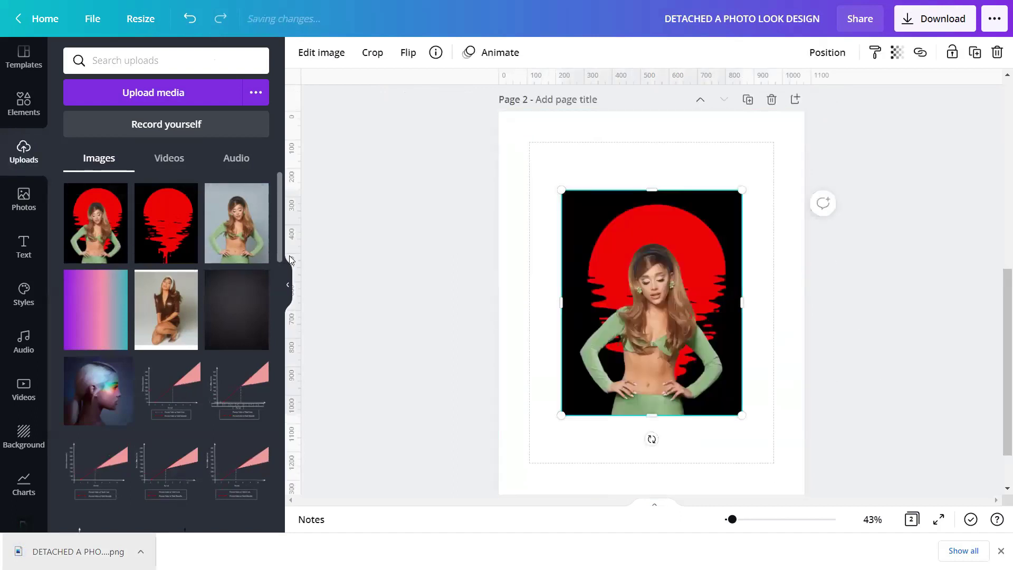
pyautogui.click(288, 287)
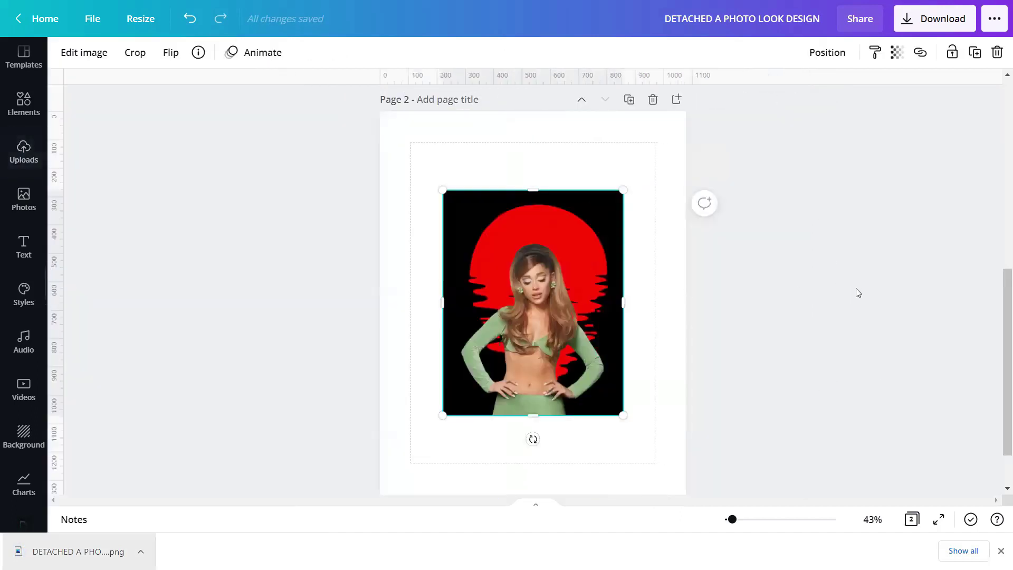
pyautogui.rightClick(574, 312)
pyautogui.click(644, 477)
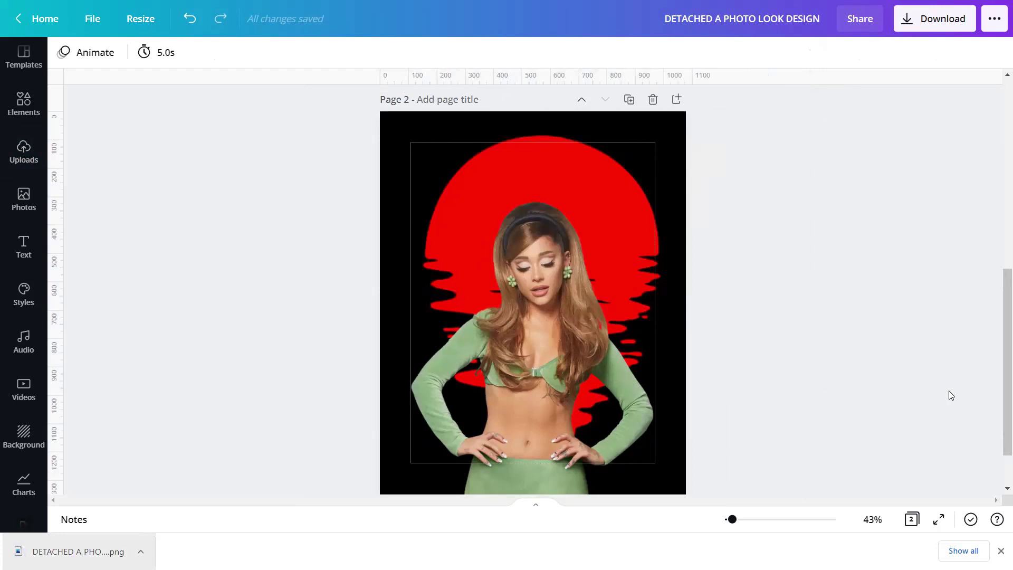
# Step: Search Elements for 'Frames' and add the tall torn-paper frame to Page 2
pyautogui.click(30, 109)
pyautogui.click(161, 62)
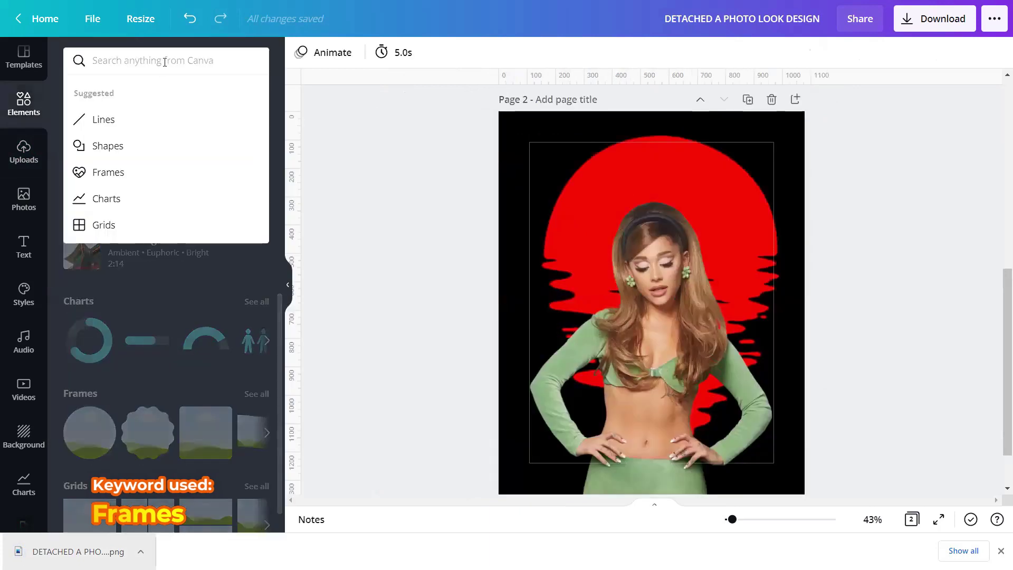
pyautogui.write('Frames')
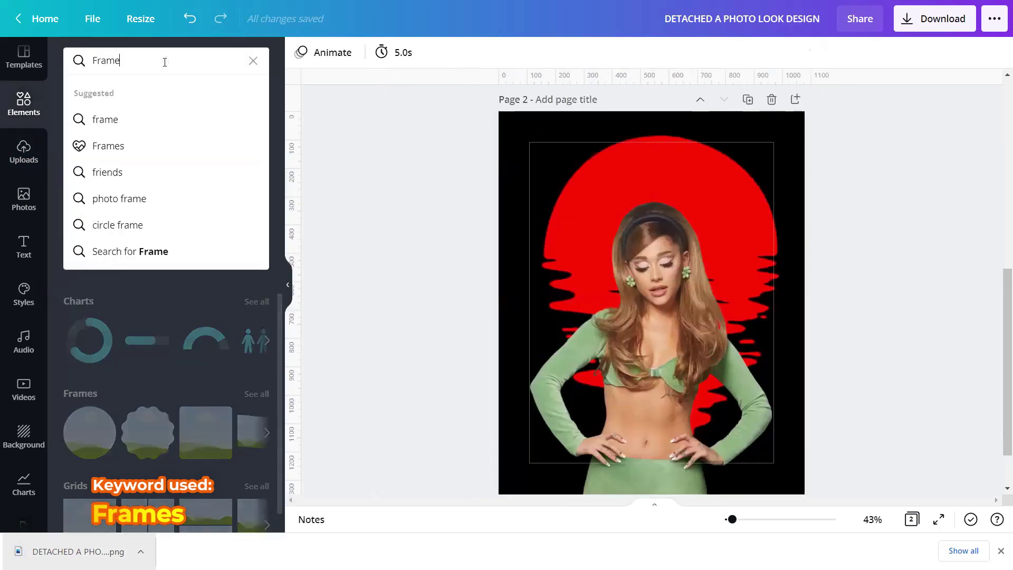
pyautogui.press('Return')
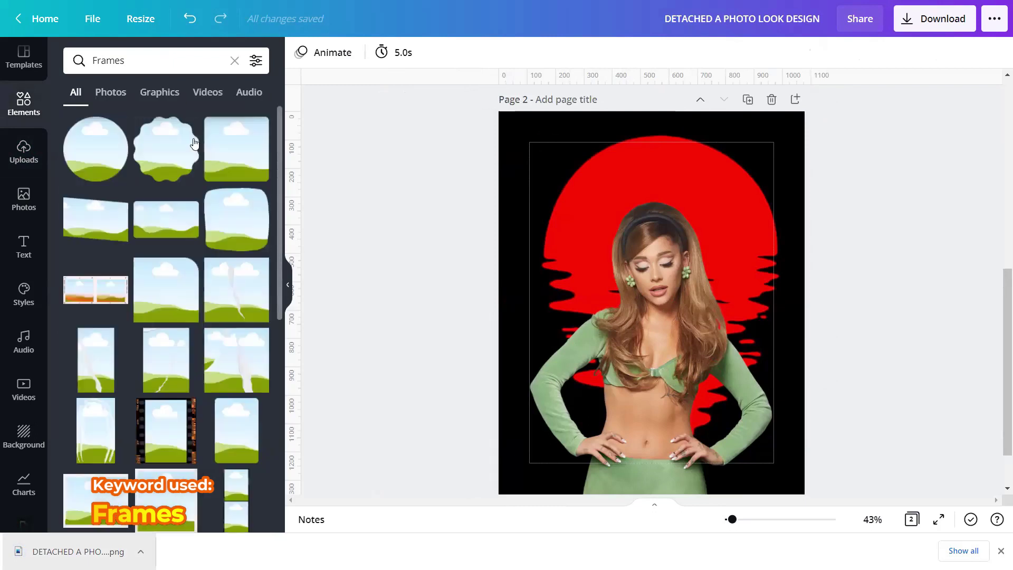
pyautogui.scroll(-5, 206, 274)
pyautogui.scroll(-10, 191, 288)
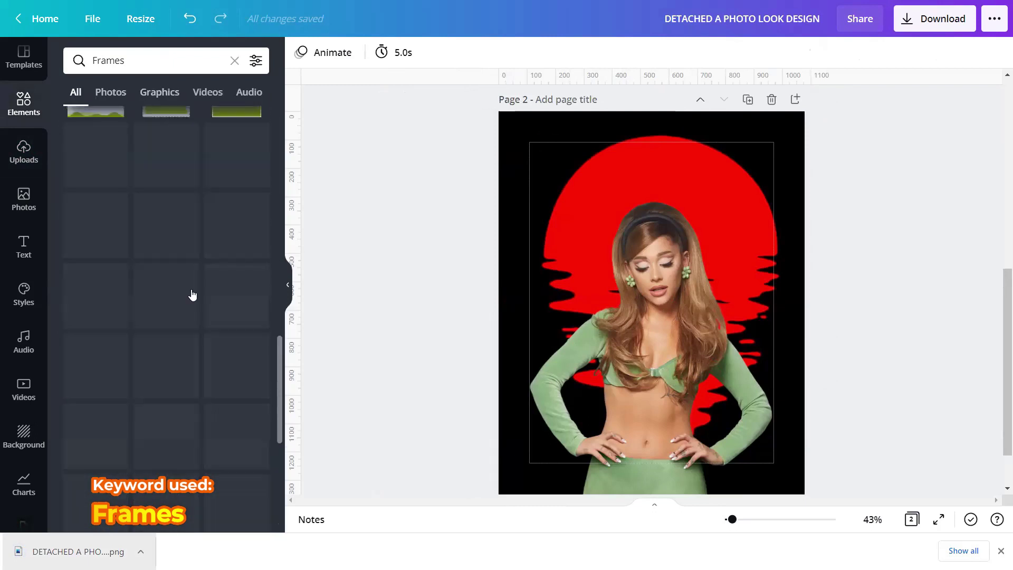
pyautogui.scroll(-10, 200, 323)
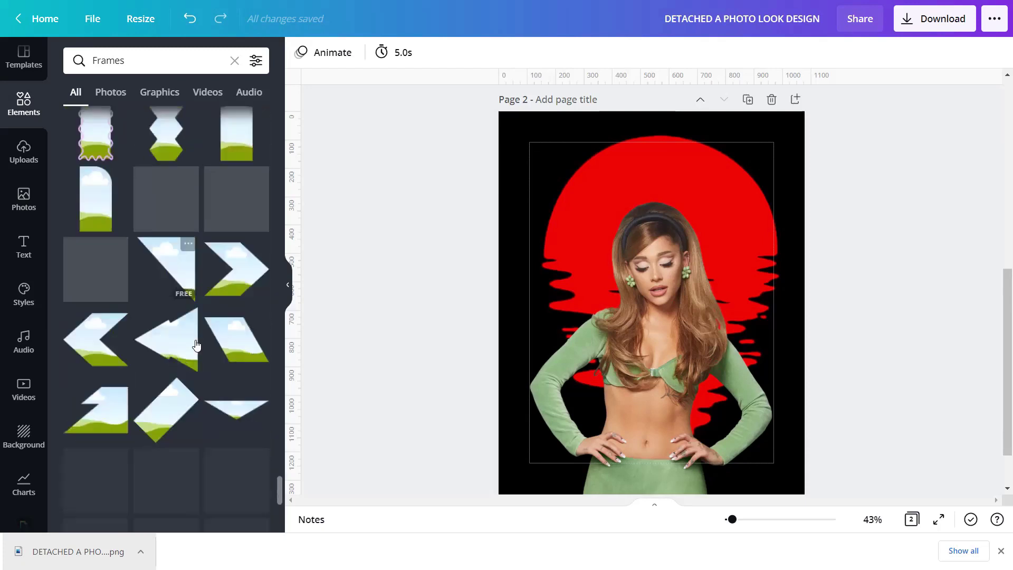
pyautogui.scroll(-4, 195, 337)
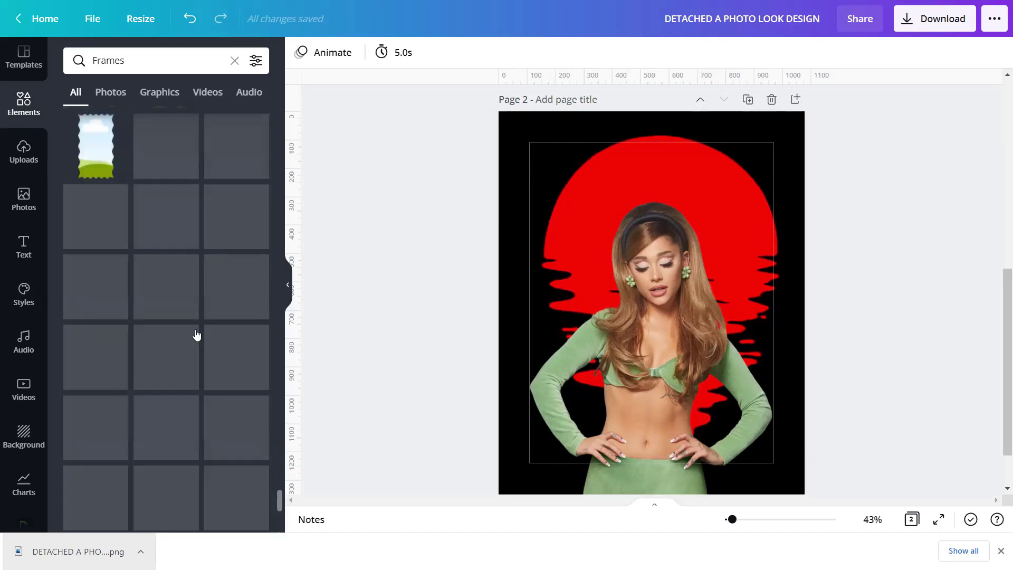
pyautogui.scroll(-5, 194, 326)
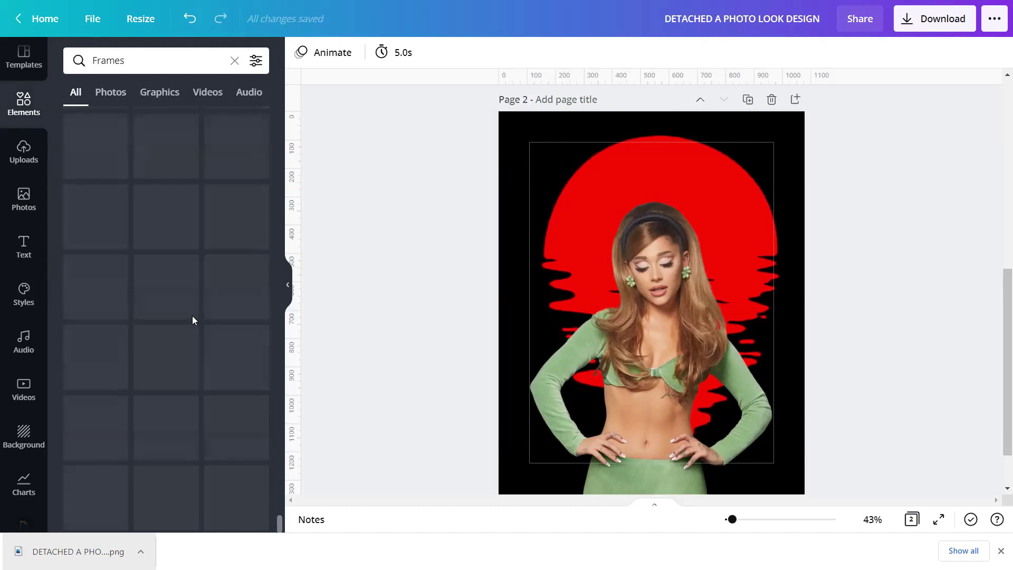
pyautogui.scroll(-5, 190, 324)
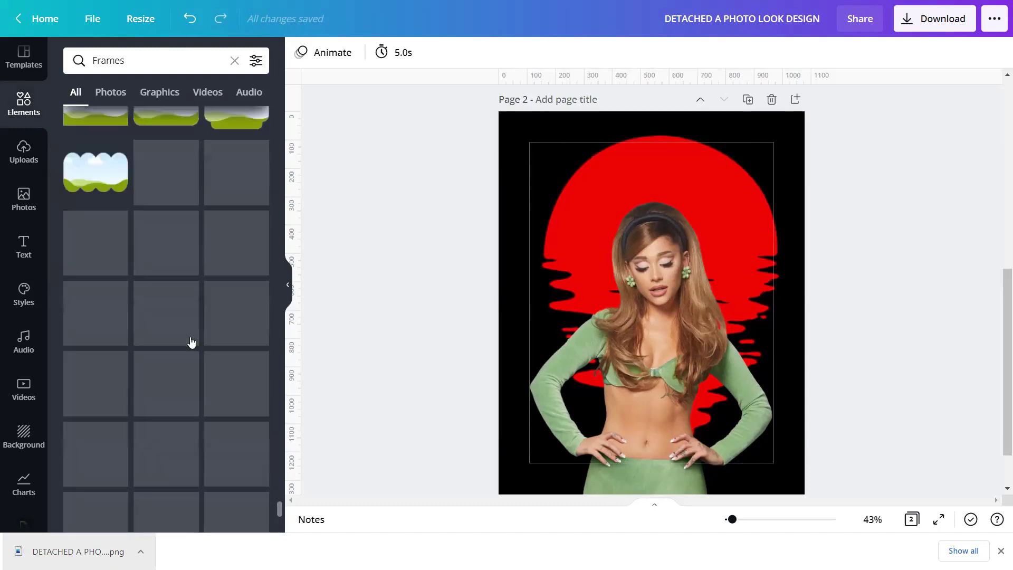
pyautogui.scroll(-3, 190, 342)
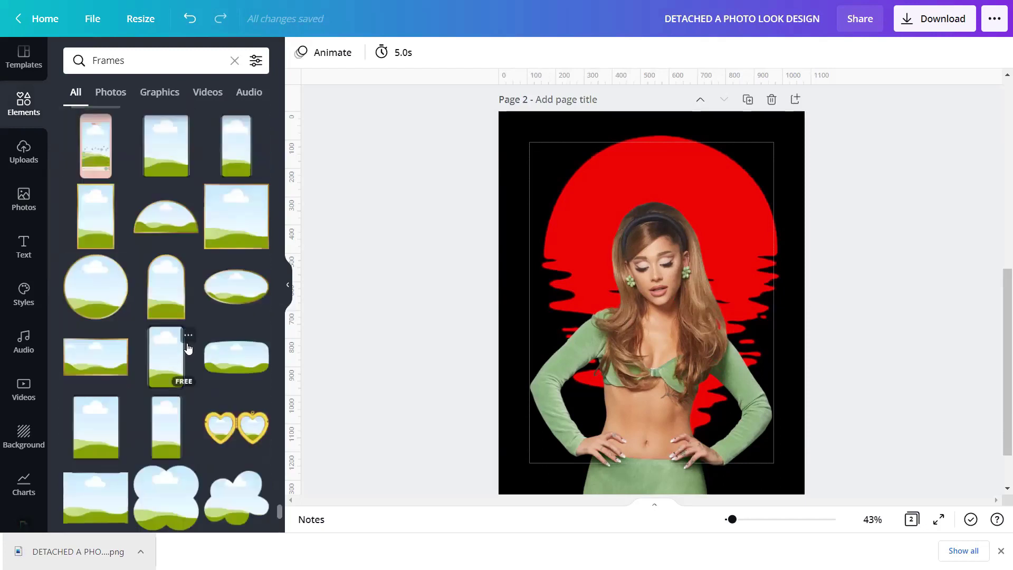
pyautogui.scroll(-3, 189, 346)
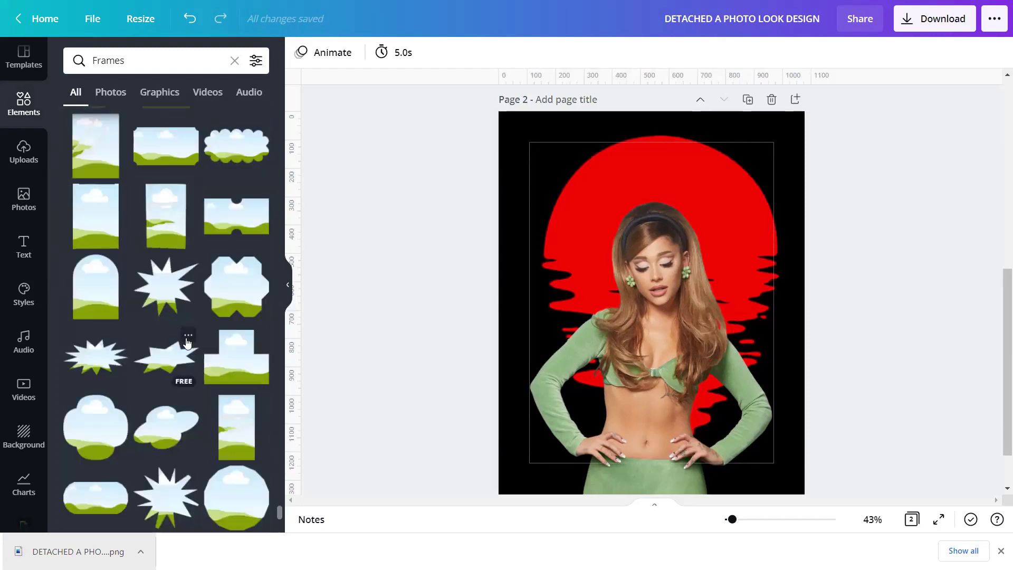
pyautogui.scroll(-10, 187, 342)
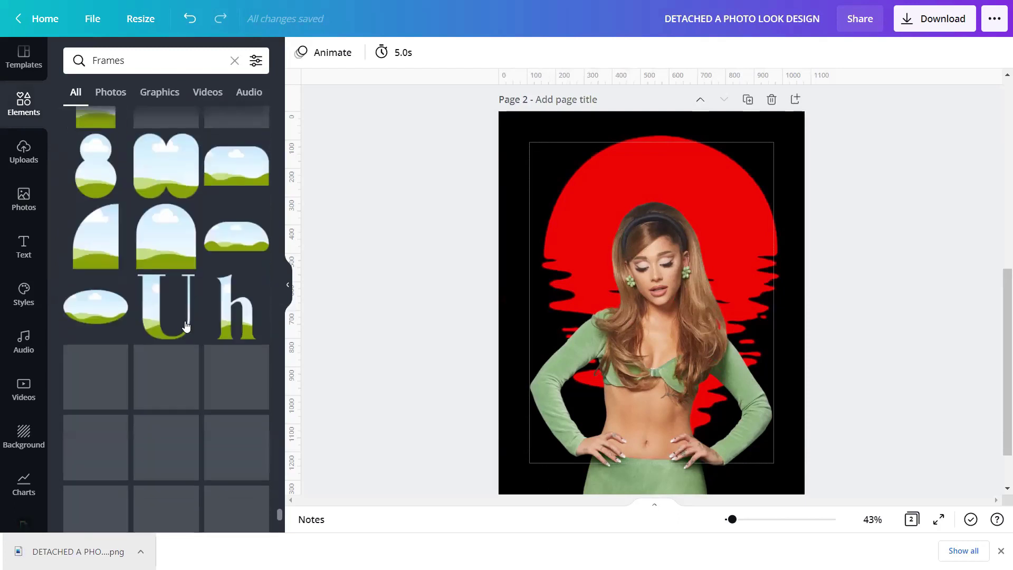
pyautogui.scroll(-3, 185, 325)
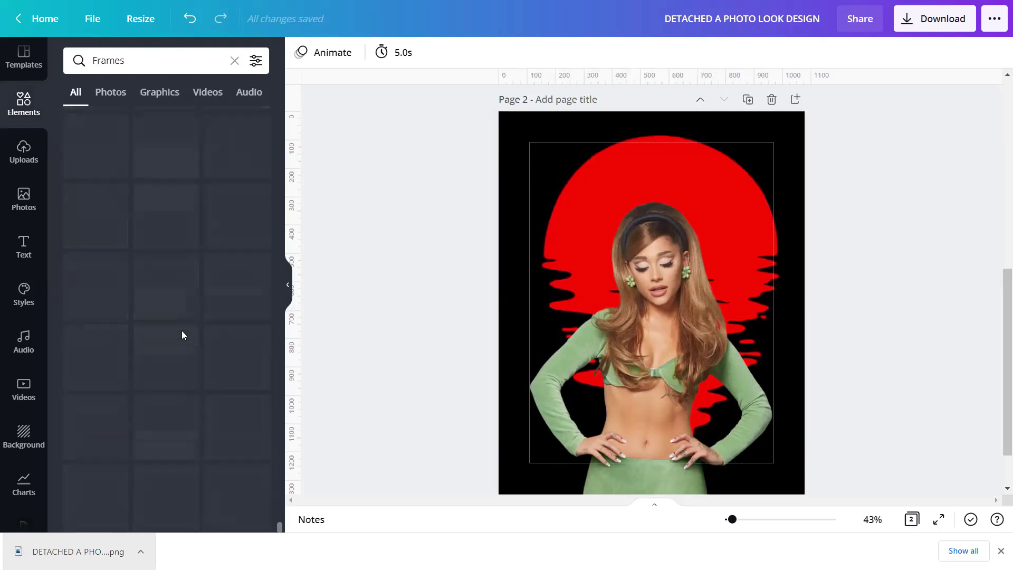
pyautogui.scroll(-3, 183, 317)
pyautogui.scroll(-10, 181, 327)
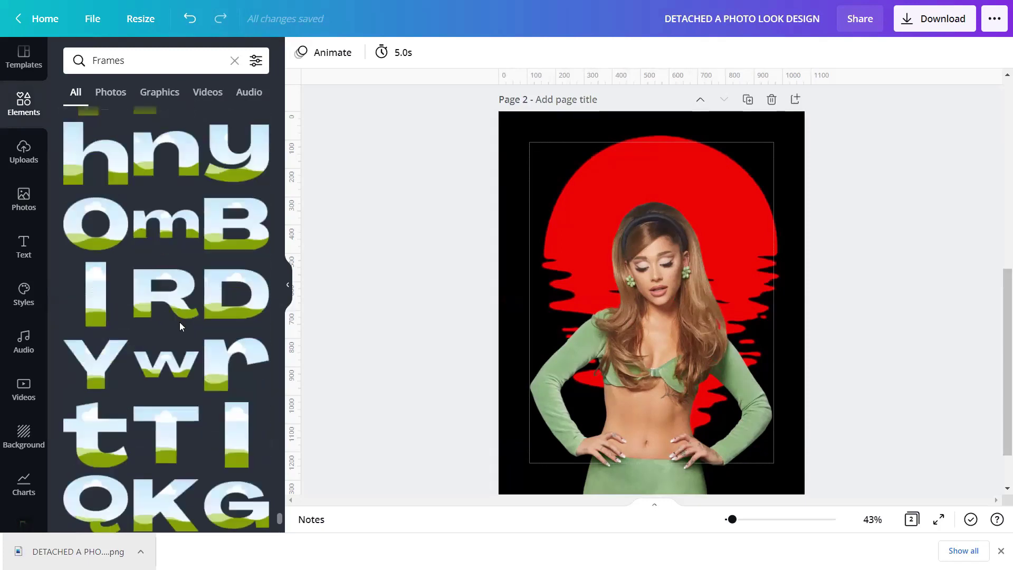
pyautogui.scroll(-10, 178, 323)
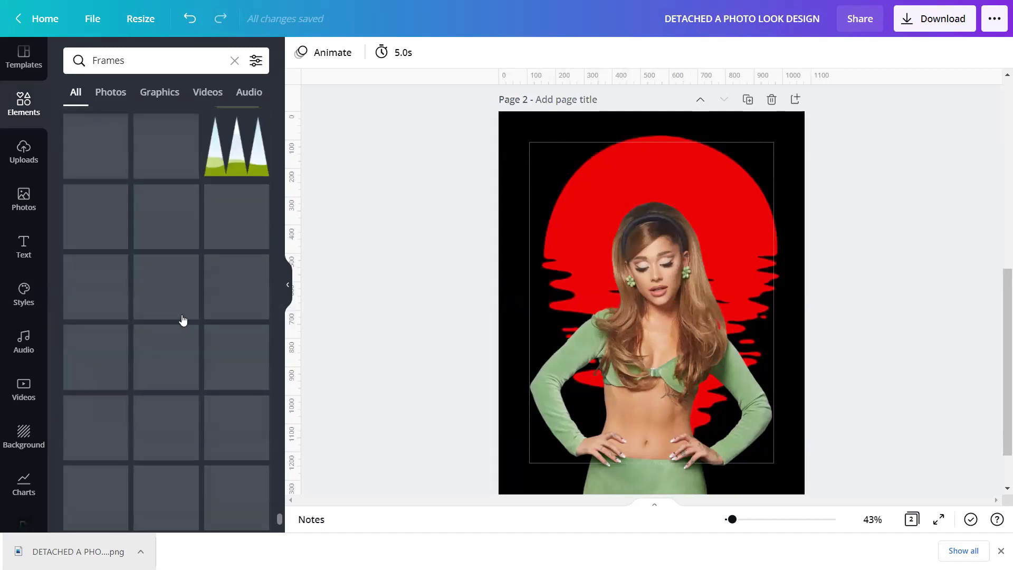
pyautogui.scroll(-5, 182, 322)
pyautogui.scroll(-5, 182, 331)
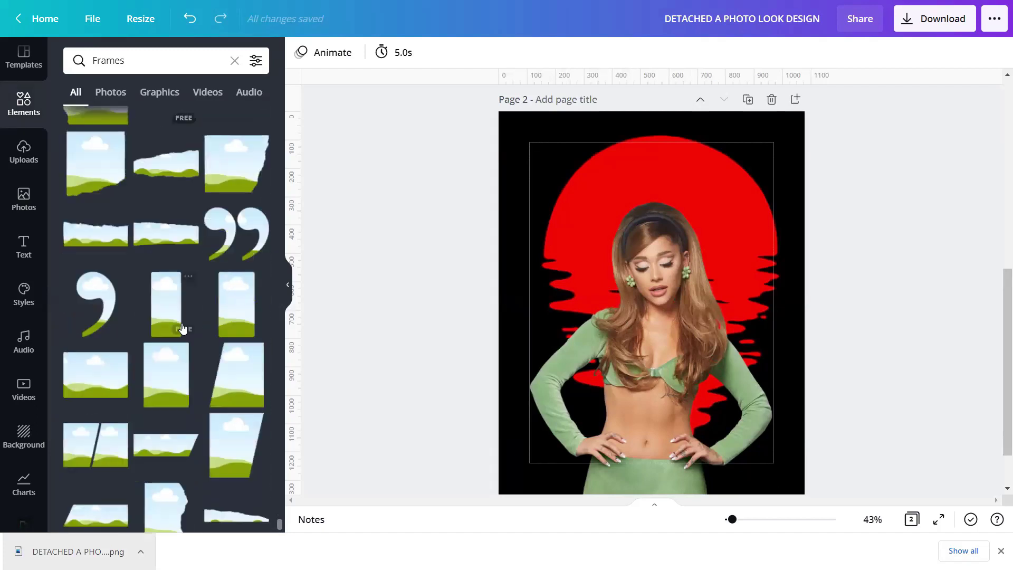
pyautogui.scroll(-10, 183, 330)
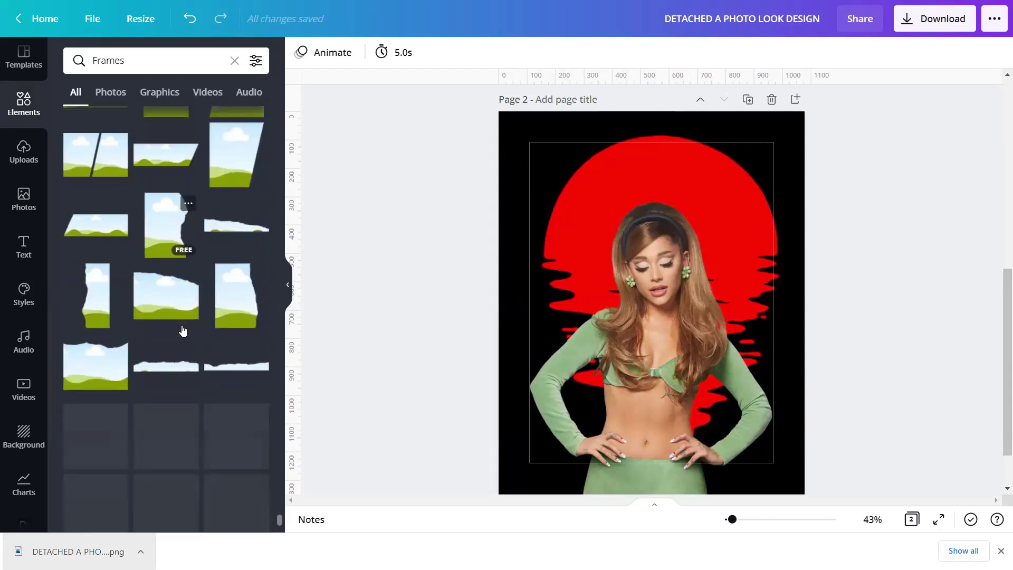
pyautogui.scroll(-3, 182, 331)
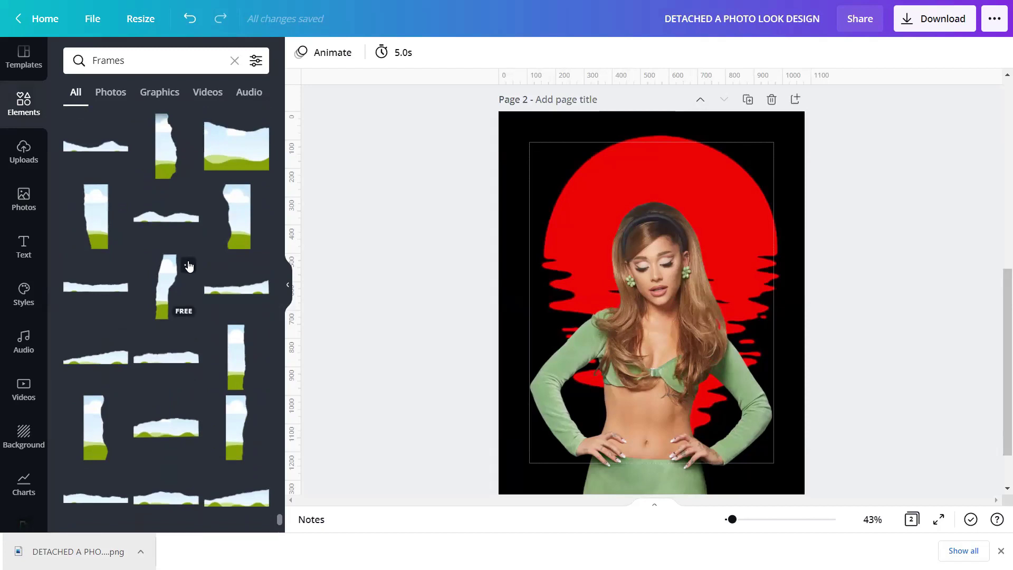
pyautogui.click(188, 265)
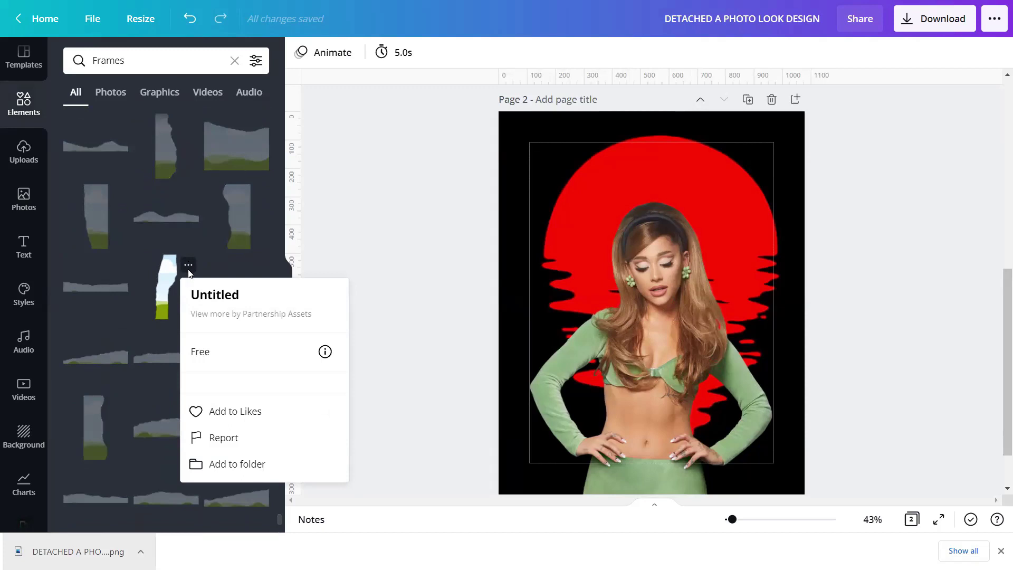
pyautogui.click(176, 293)
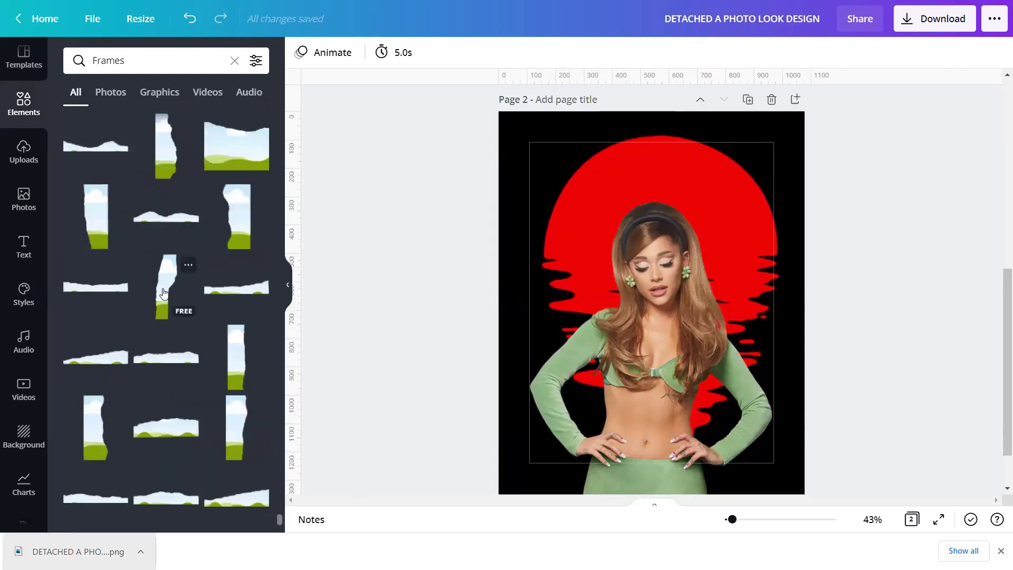
# Step: Move and stretch the torn frame over the woman from her head to her waist
pyautogui.click(287, 285)
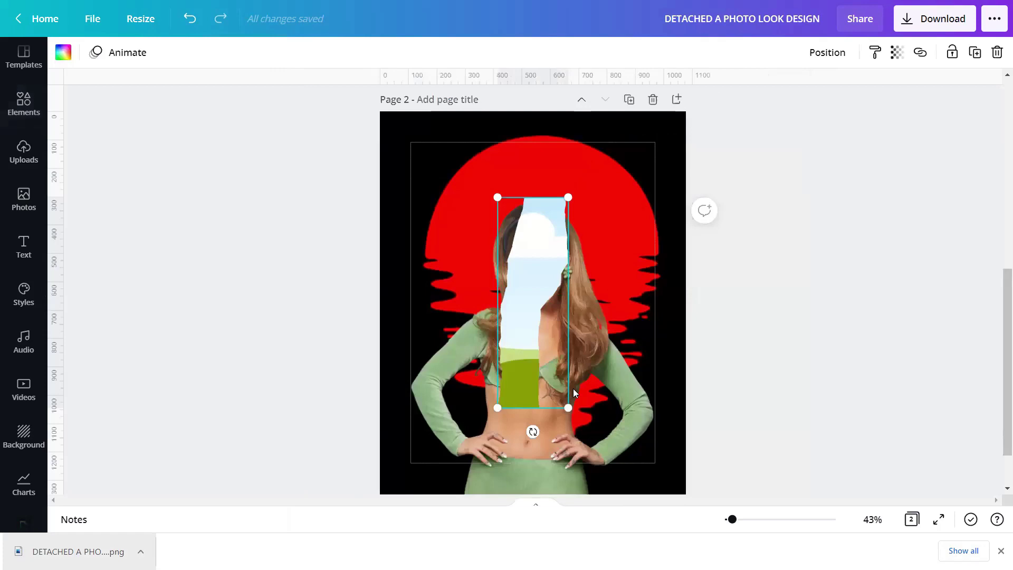
pyautogui.moveTo(732, 519); pyautogui.dragTo(745, 519)
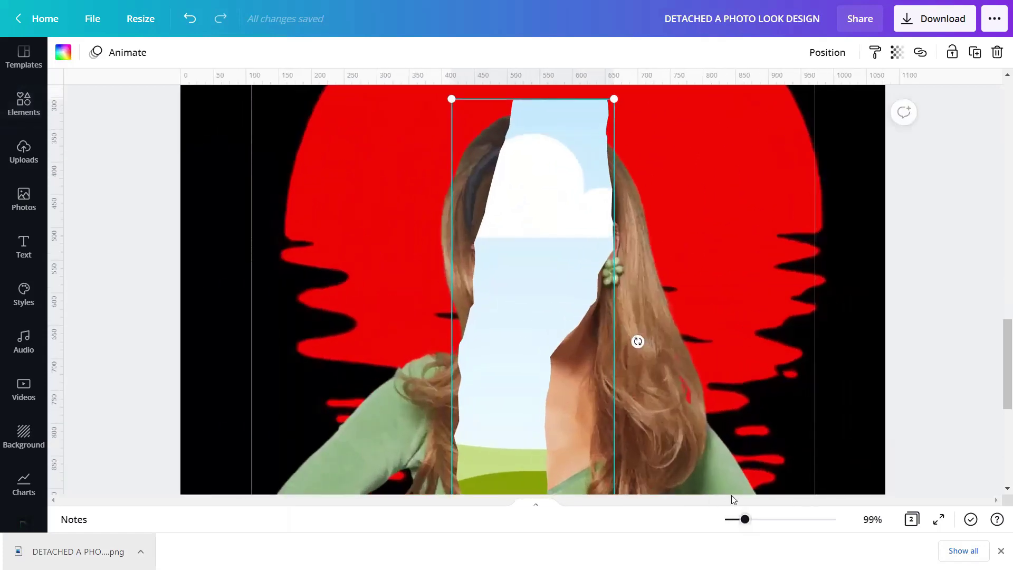
pyautogui.scroll(-5, 686, 323)
pyautogui.moveTo(494, 185); pyautogui.dragTo(559, 204)
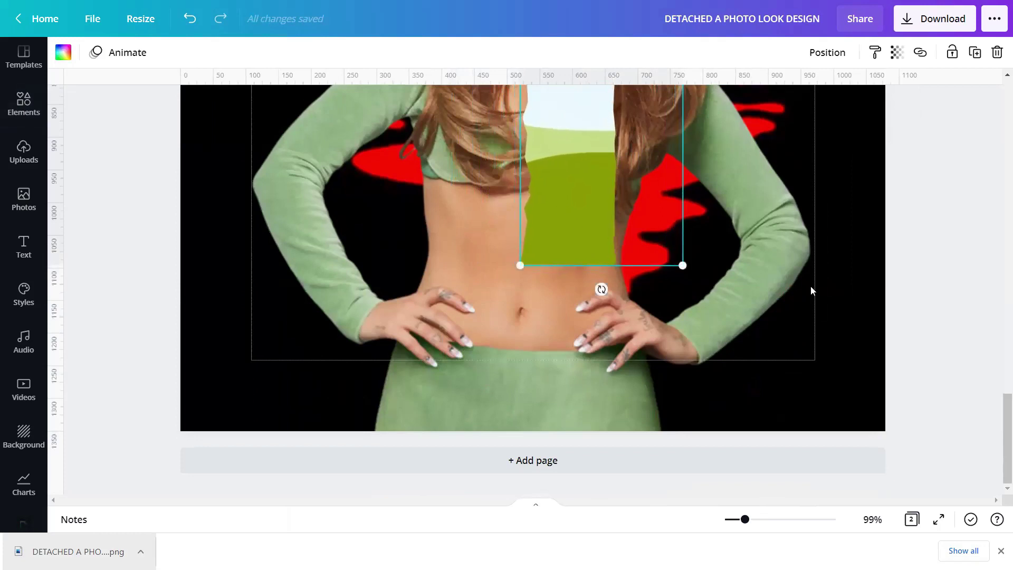
pyautogui.scroll(-5, 904, 294)
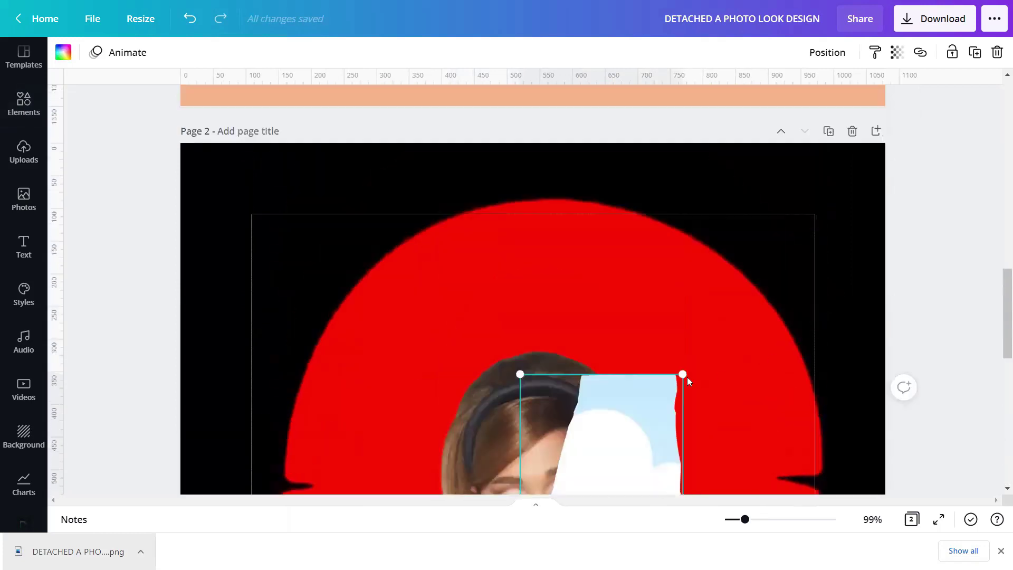
pyautogui.moveTo(689, 371); pyautogui.dragTo(705, 362)
pyautogui.moveTo(744, 520); pyautogui.dragTo(784, 520)
pyautogui.click(337, 103)
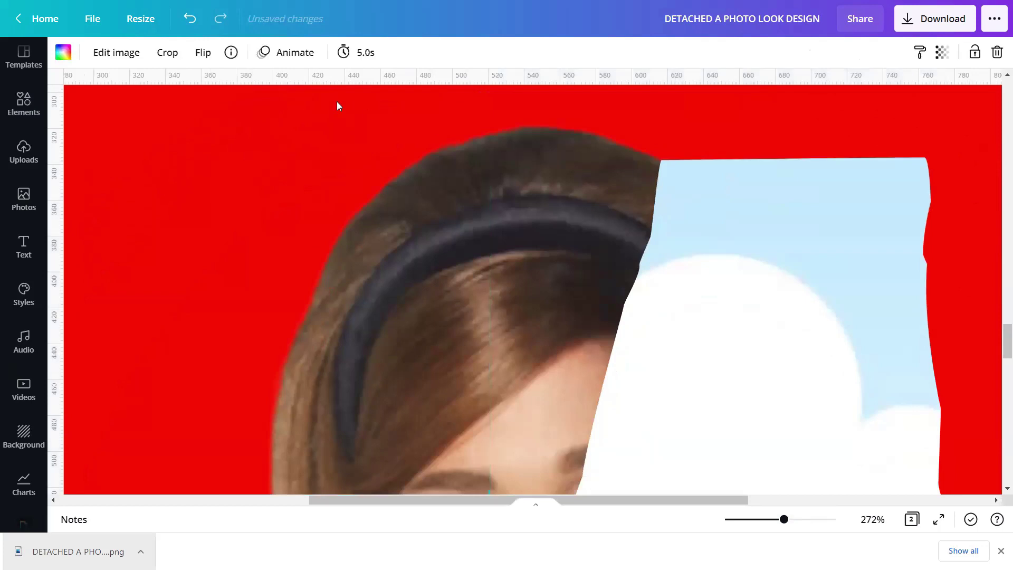
pyautogui.scroll(-15, 328, 190)
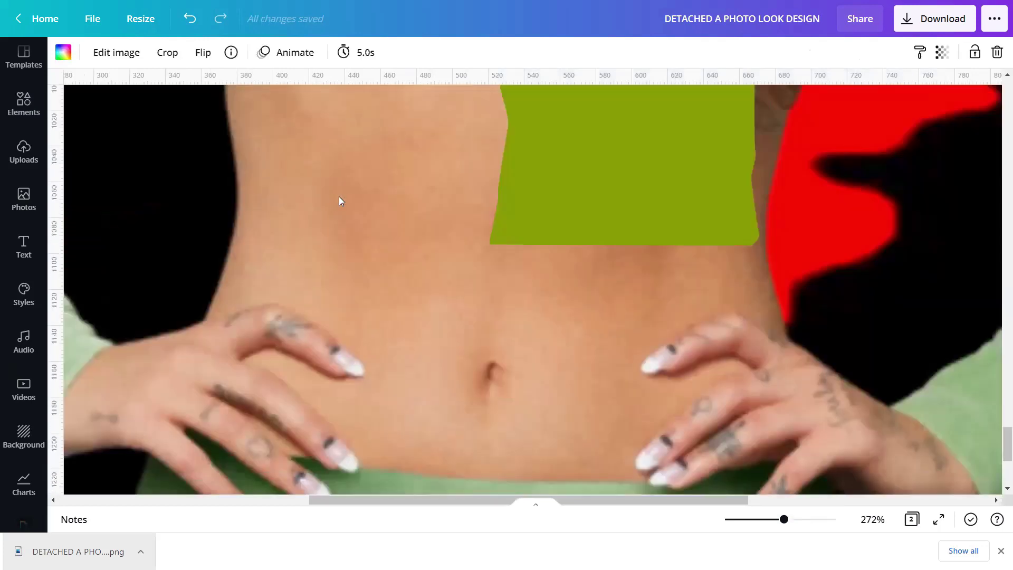
pyautogui.moveTo(783, 521); pyautogui.dragTo(732, 519)
pyautogui.click(920, 315)
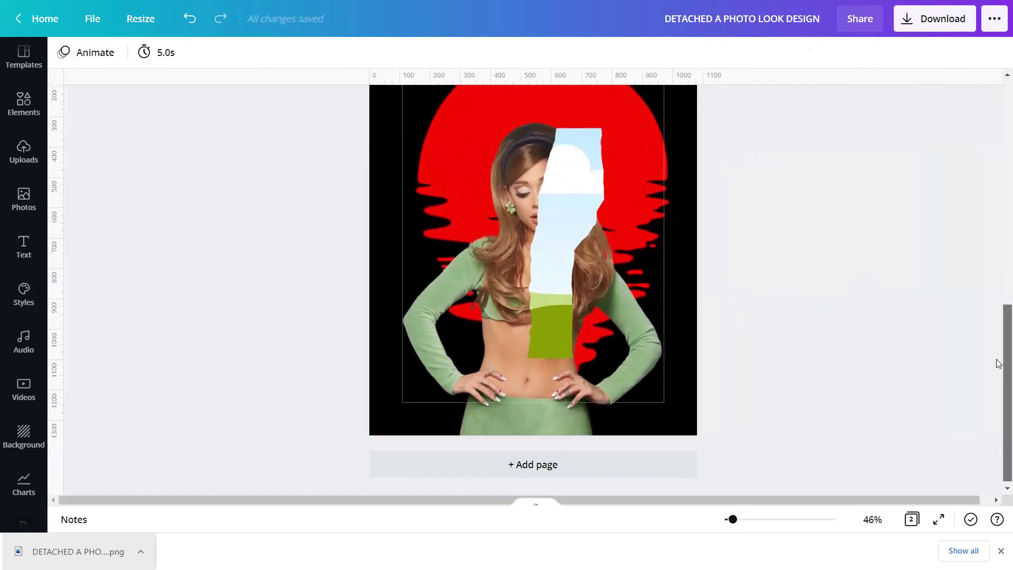
pyautogui.moveTo(997, 359); pyautogui.dragTo(997, 351)
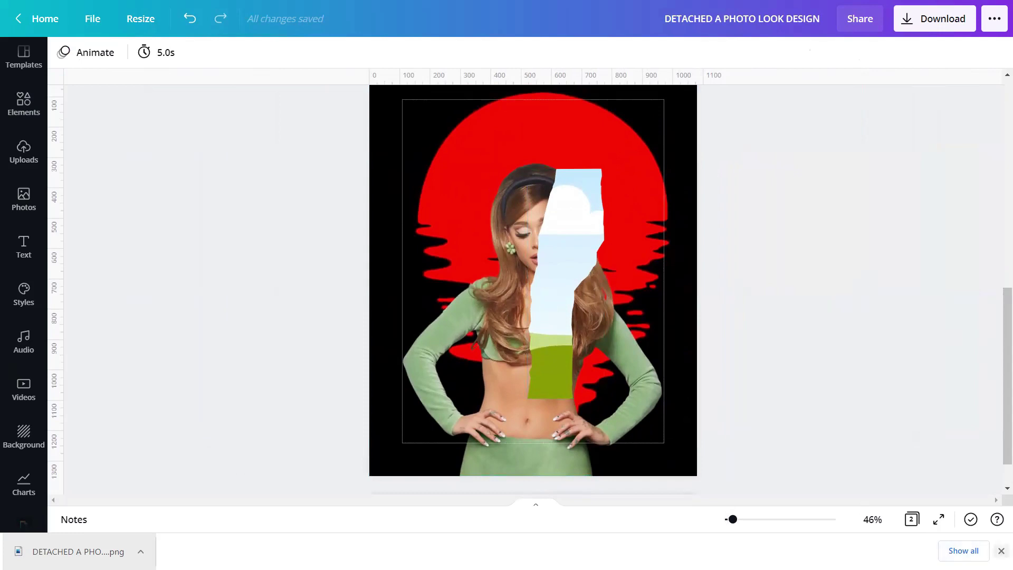
# Step: Duplicate the sky-filled torn frame and move the copy to the left of the woman
pyautogui.click(561, 274)
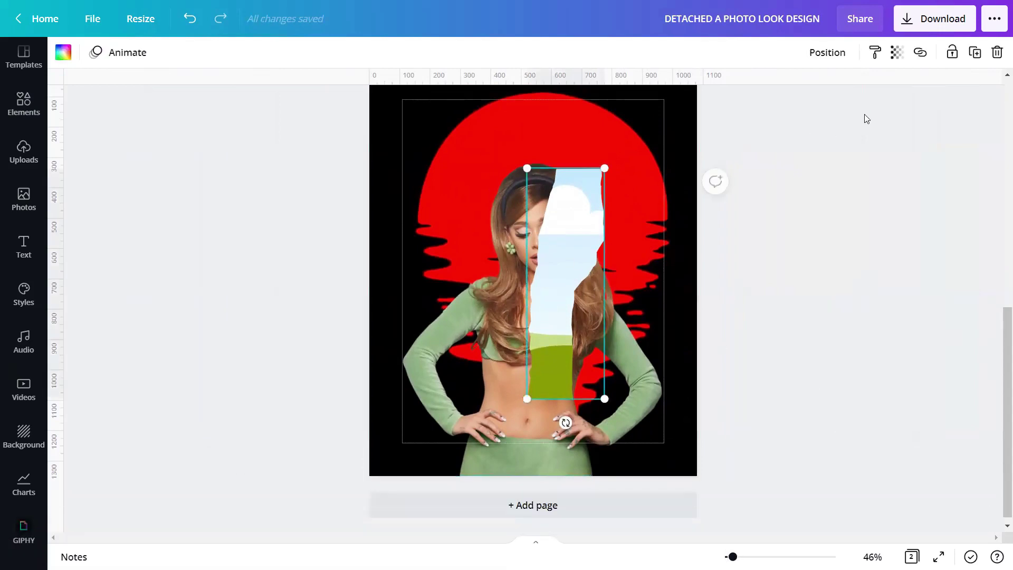
pyautogui.click(974, 53)
pyautogui.moveTo(553, 252); pyautogui.dragTo(407, 242)
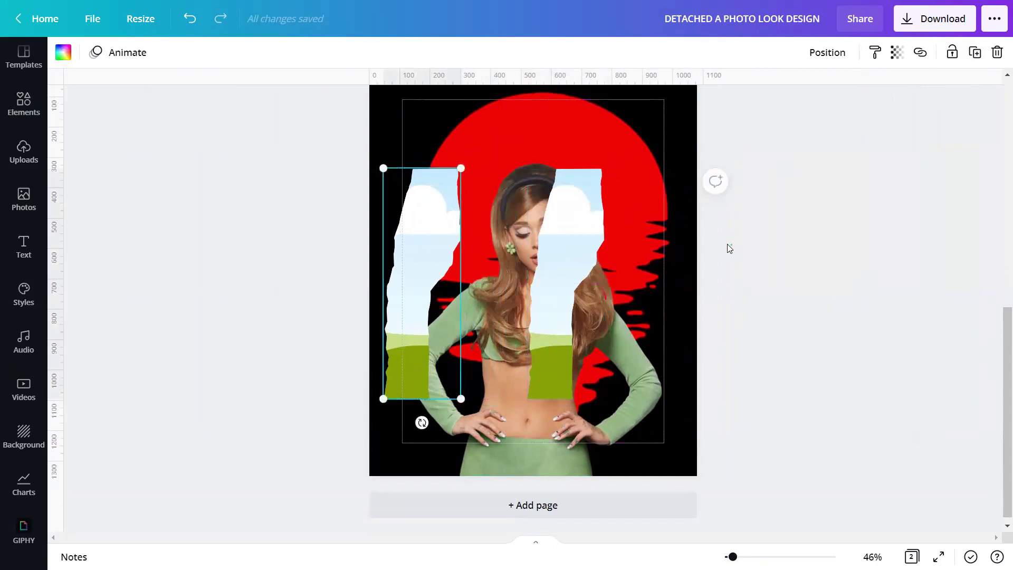
pyautogui.click(729, 248)
# Step: Fill the original torn strip white and lay the sky copy exactly over it
pyautogui.click(589, 235)
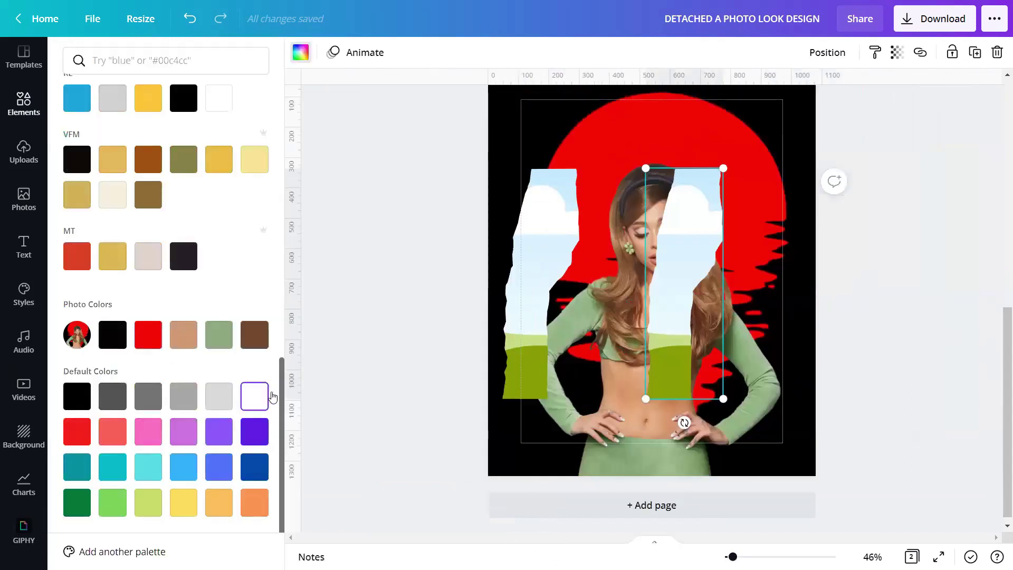
pyautogui.click(255, 395)
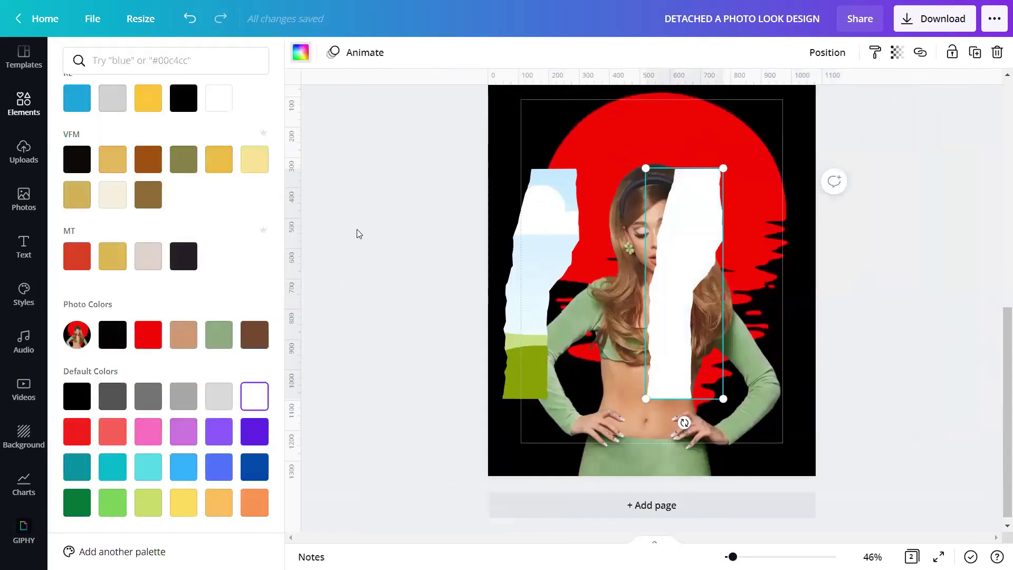
pyautogui.press('Escape')
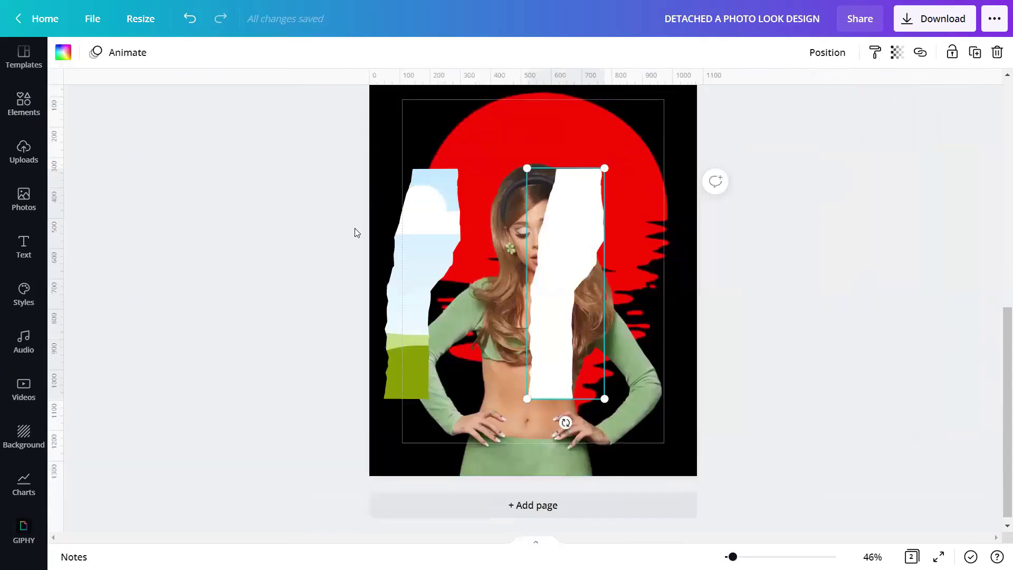
pyautogui.click(423, 236)
pyautogui.moveTo(421, 291); pyautogui.dragTo(561, 289)
# Step: Add the red sun upload to the page, then undo the addition
pyautogui.click(765, 299)
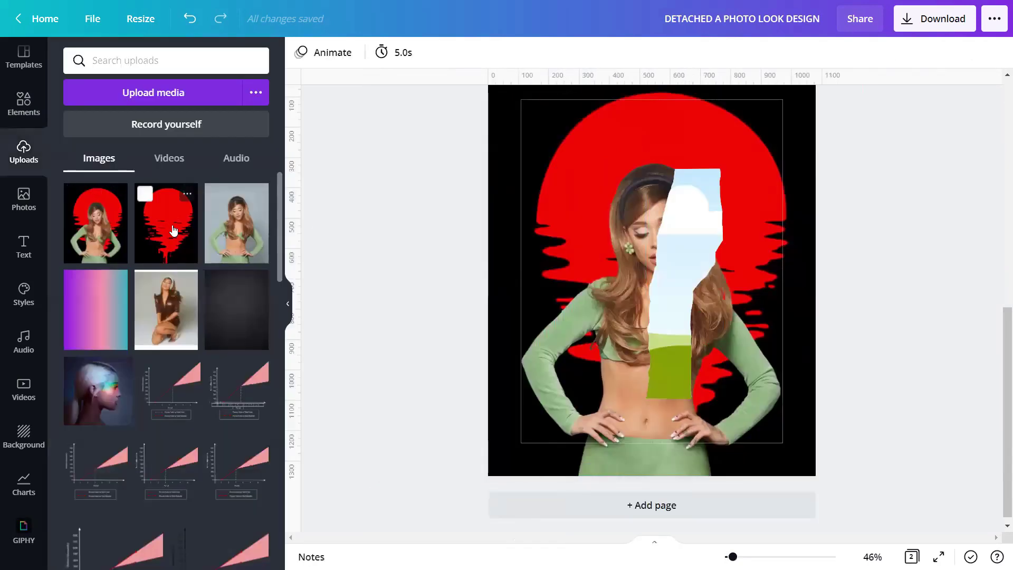
pyautogui.click(147, 194)
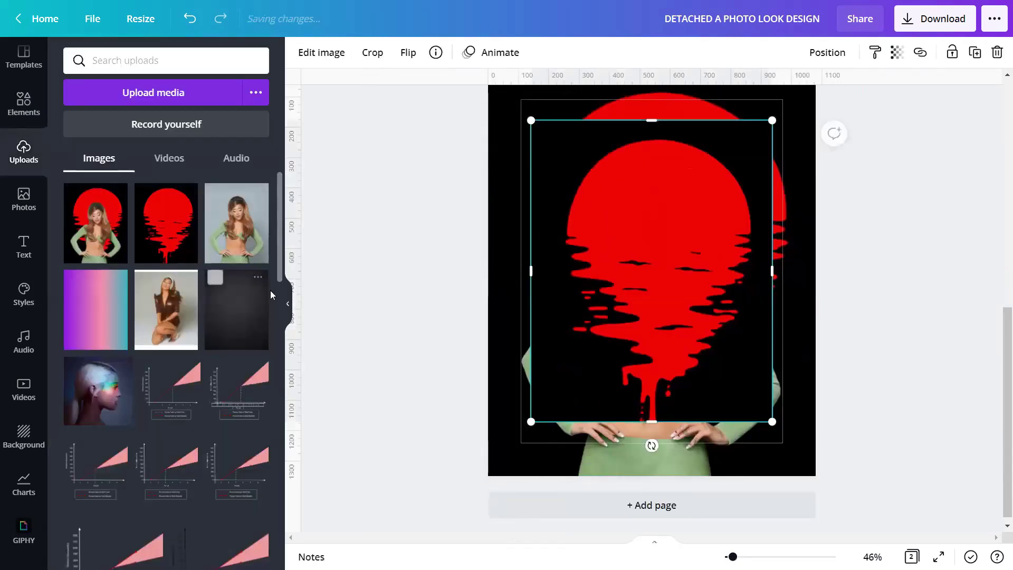
pyautogui.click(298, 307)
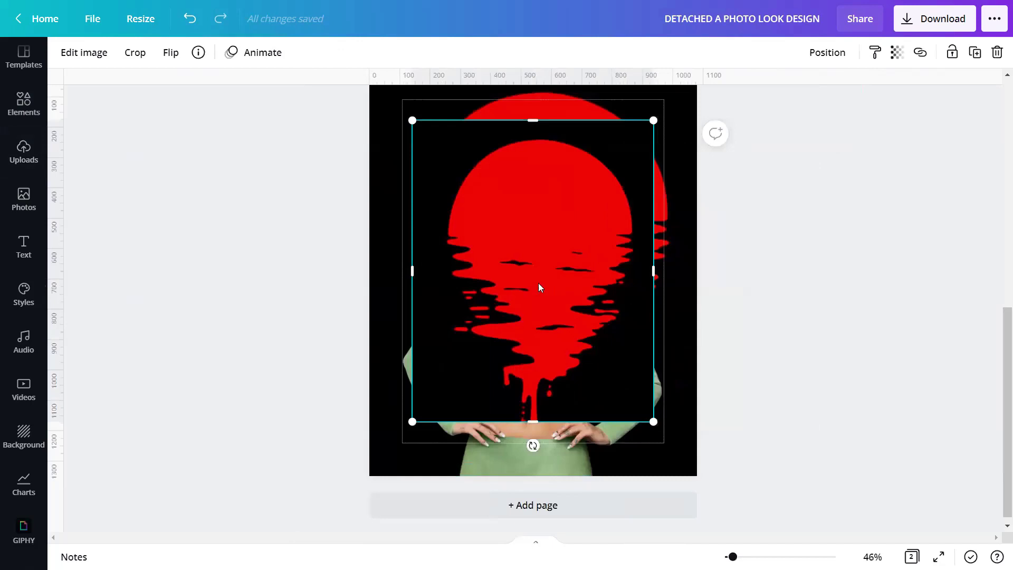
pyautogui.hotkey('ctrl', 'z')
pyautogui.click(772, 311)
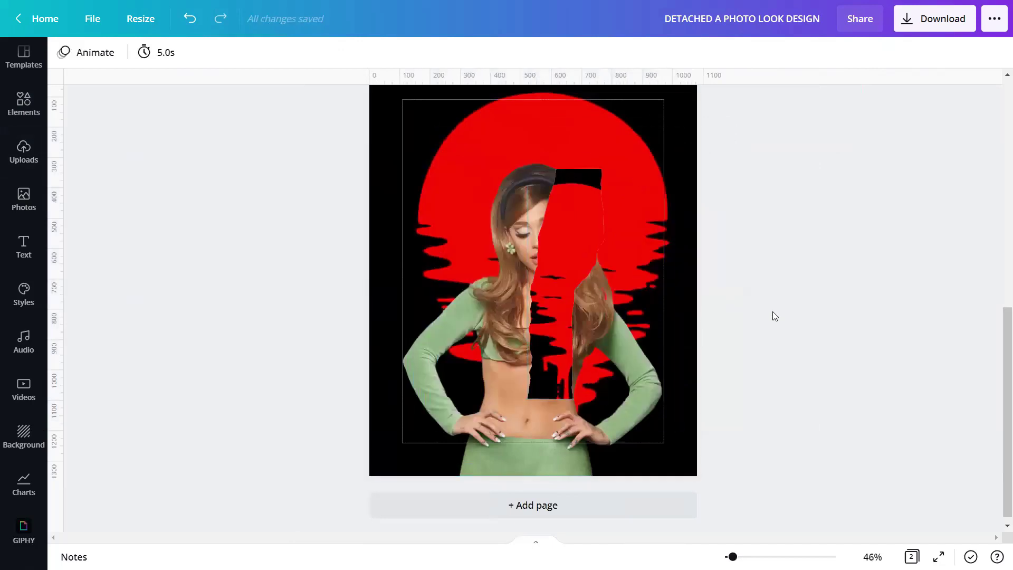
# Step: Nudge the red image inside the torn strip slightly right to reveal the white torn edge
pyautogui.scroll(2, 773, 310)
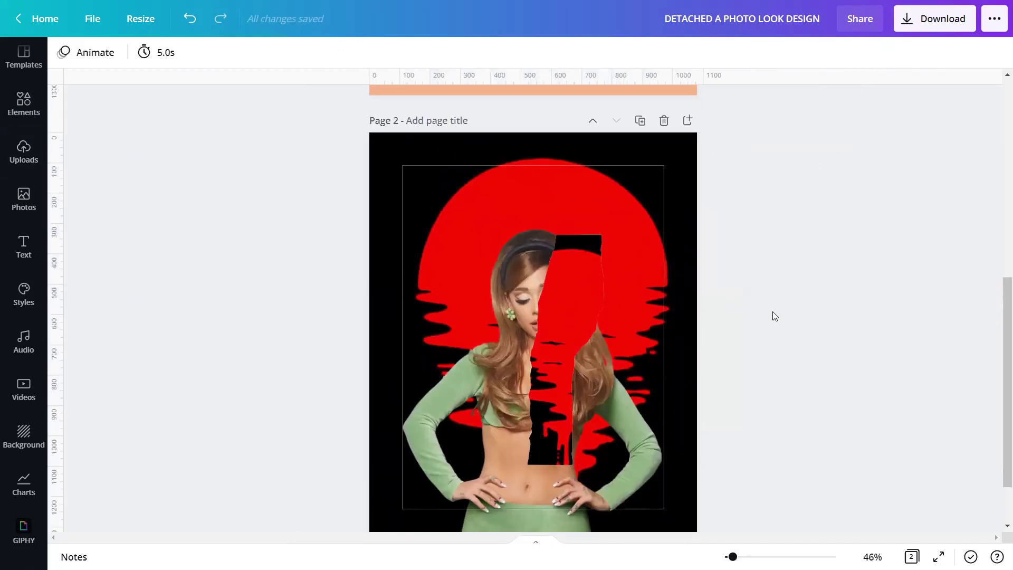
pyautogui.click(584, 288)
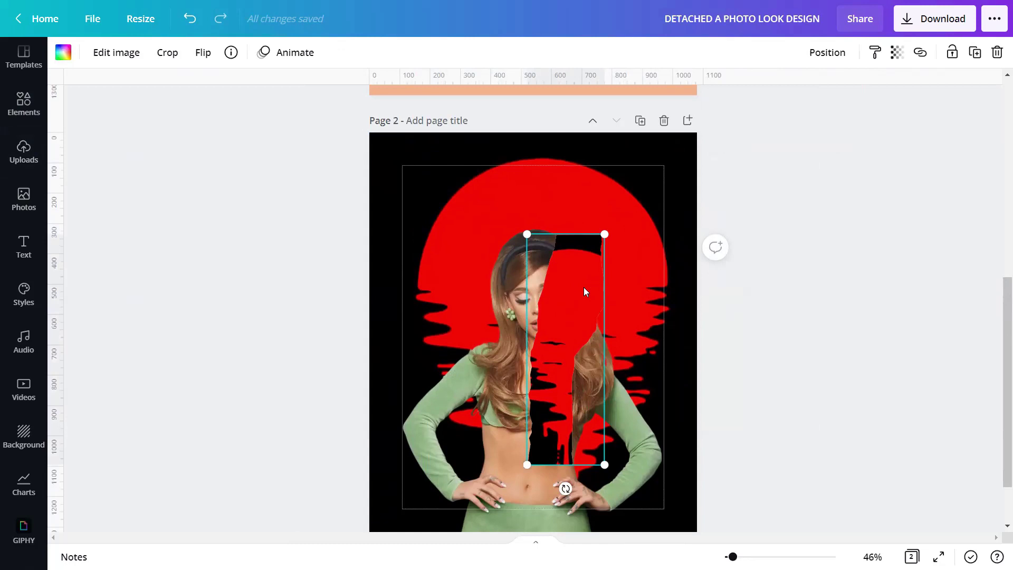
pyautogui.press('Right')
pyautogui.press('Right')
pyautogui.press('Right')
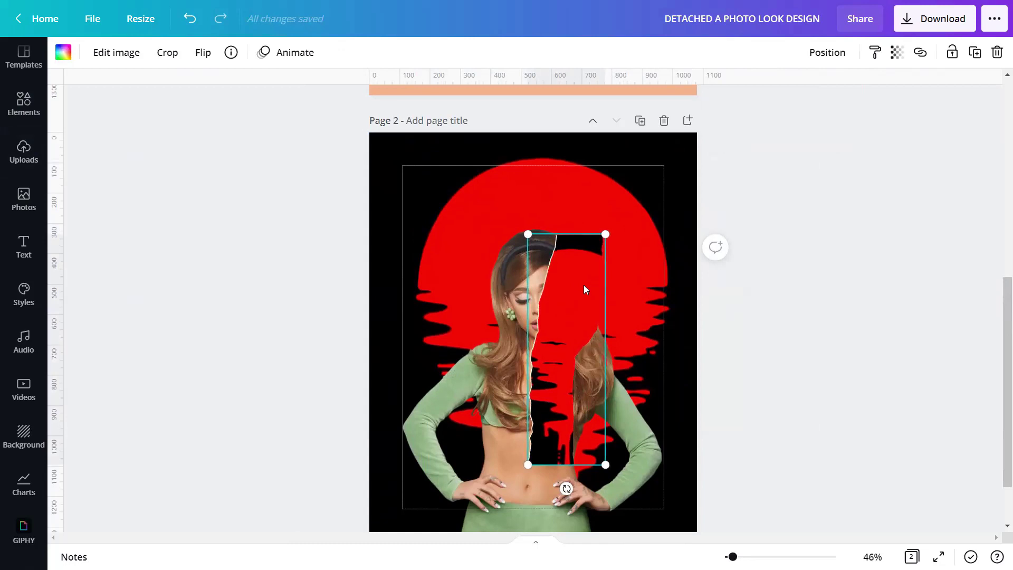
pyautogui.click(781, 298)
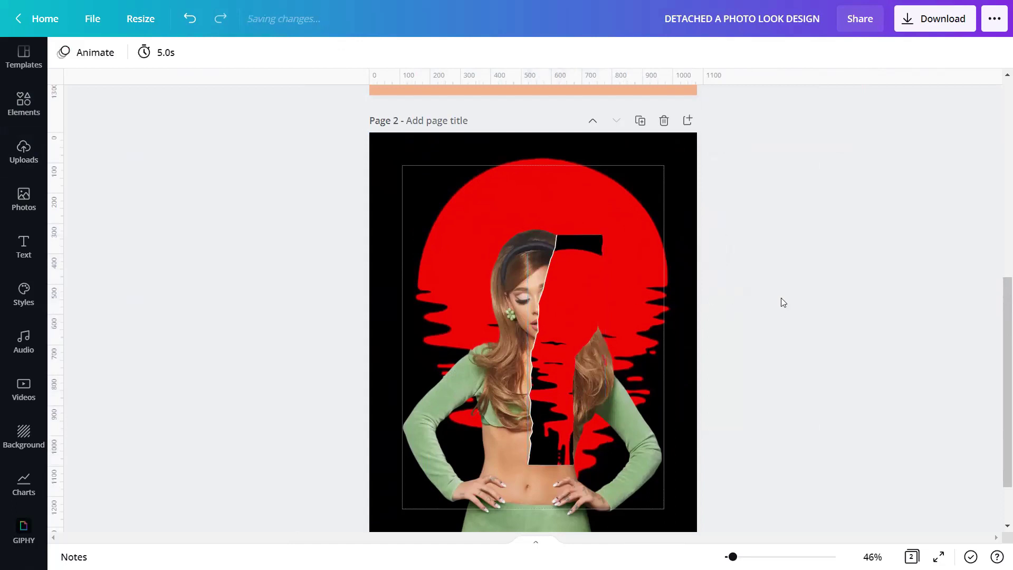
pyautogui.scroll(-2, 781, 299)
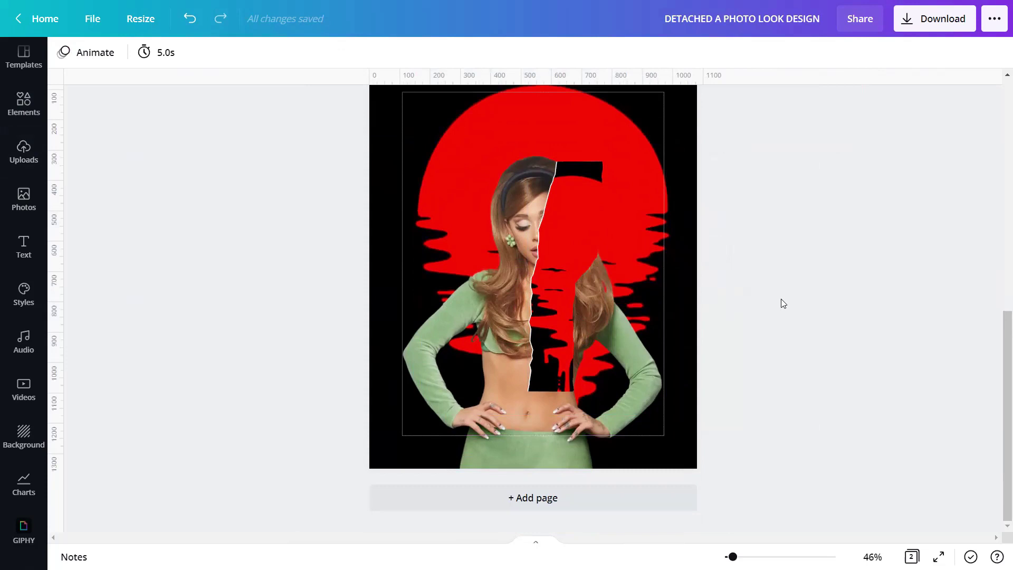
# Step: Crop the strip's red sun image, extending its top-left, bottom-right and bottom-left corners to the edges
pyautogui.doubleClick(565, 226)
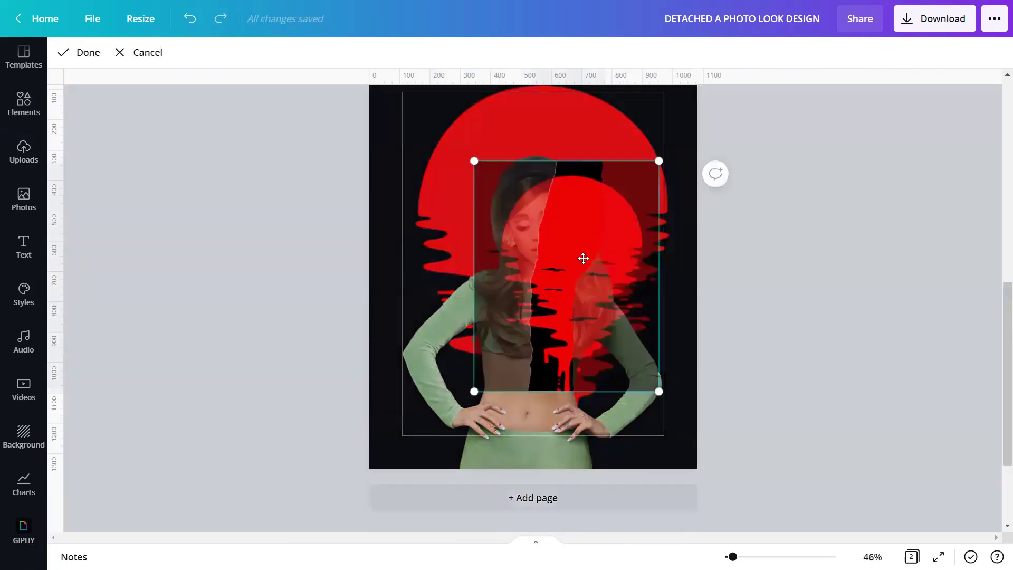
pyautogui.scroll(3, 509, 293)
pyautogui.moveTo(472, 292); pyautogui.dragTo(359, 215)
pyautogui.scroll(-5, 699, 346)
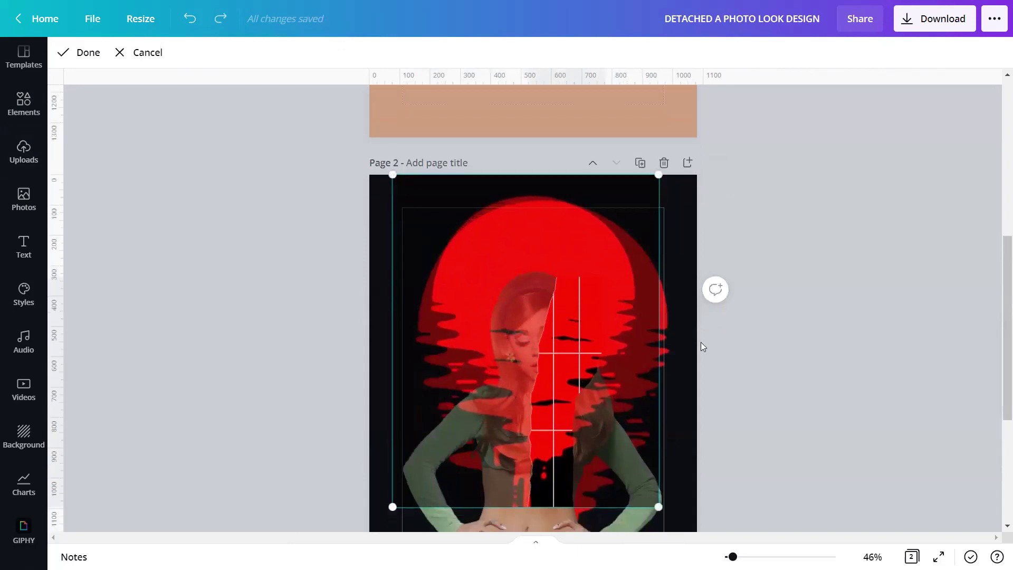
pyautogui.moveTo(658, 259); pyautogui.dragTo(694, 323)
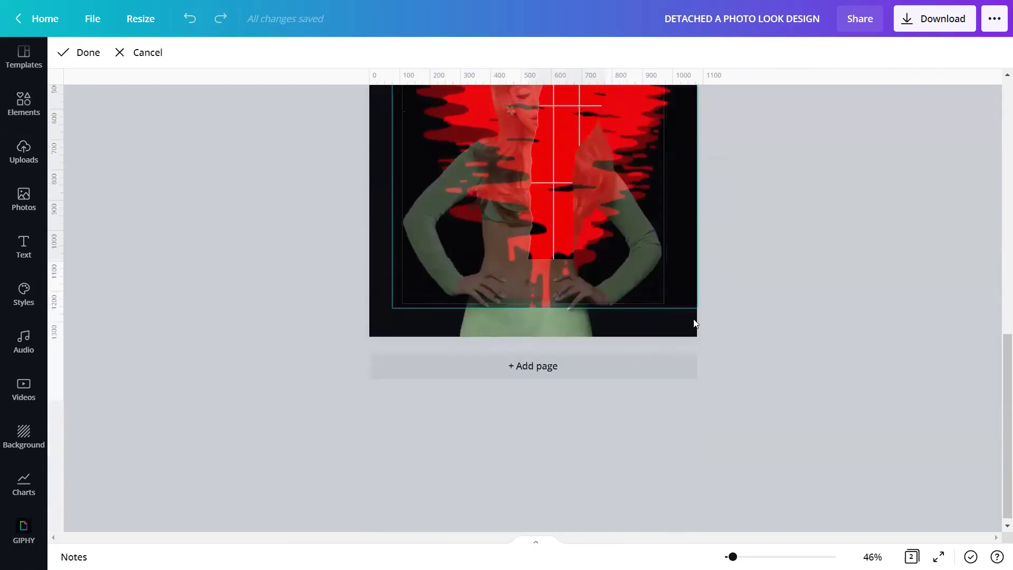
pyautogui.moveTo(392, 309); pyautogui.dragTo(374, 343)
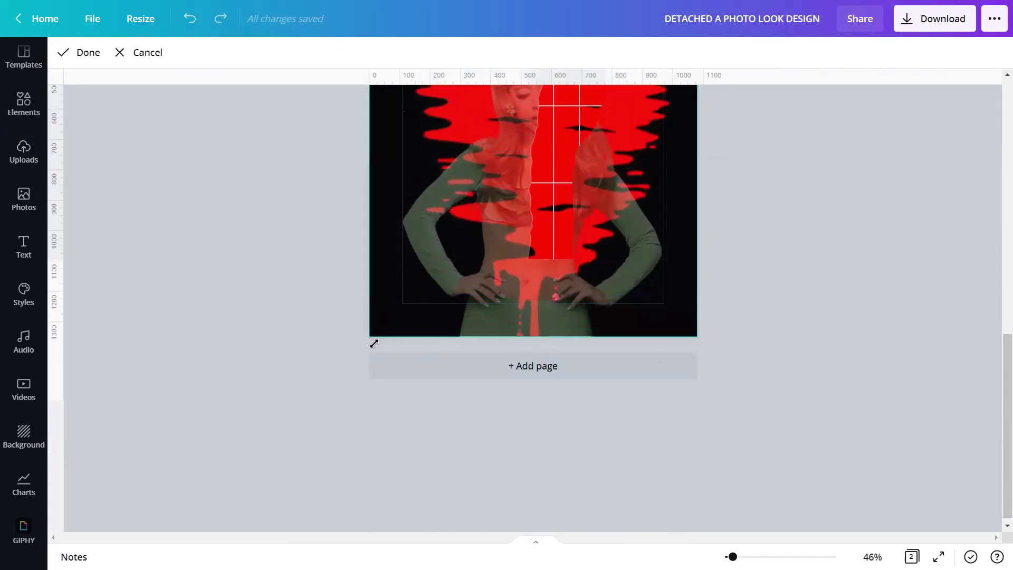
pyautogui.scroll(5, 533, 275)
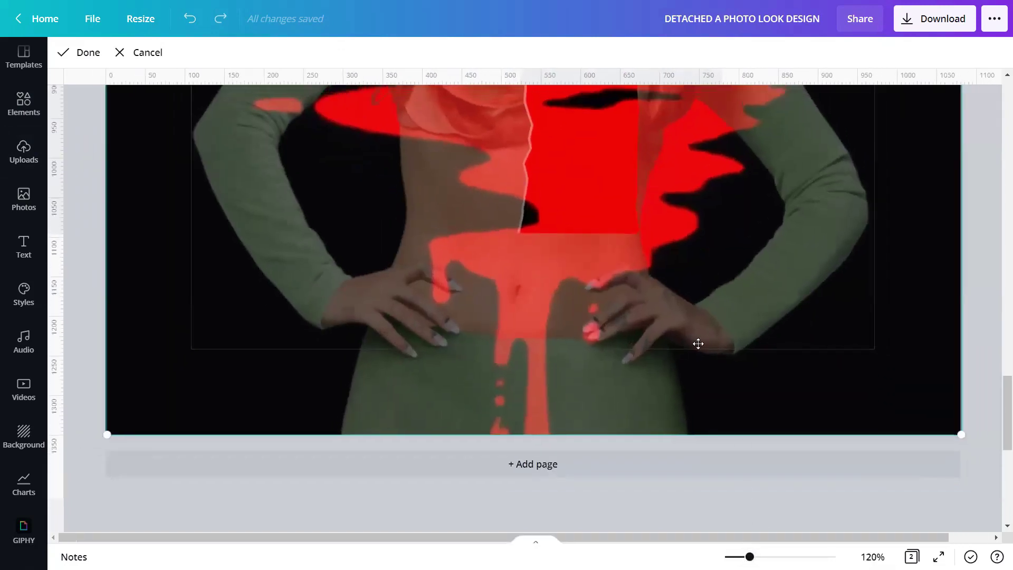
pyautogui.scroll(10, 658, 295)
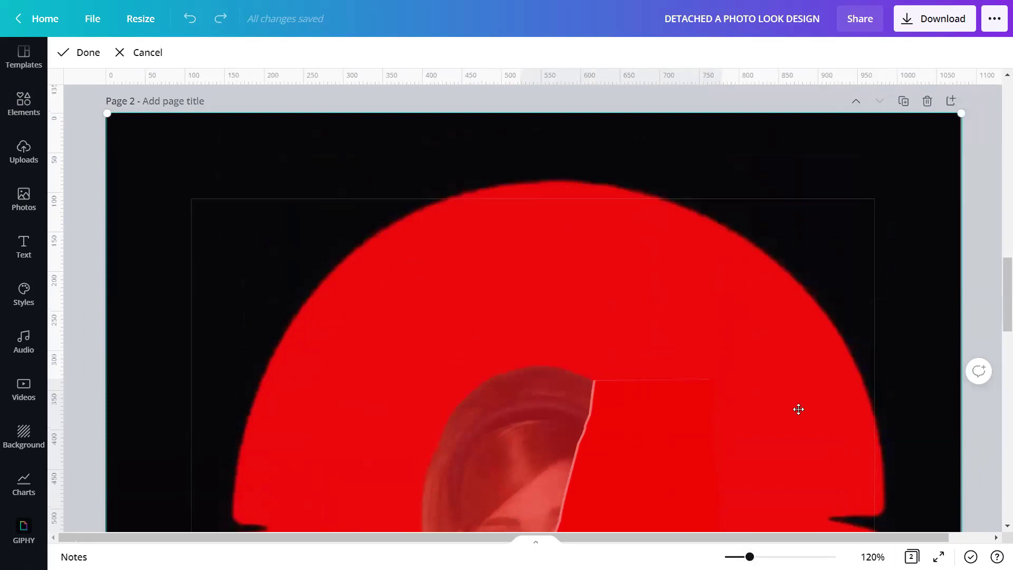
pyautogui.click(975, 411)
pyautogui.moveTo(749, 557); pyautogui.dragTo(729, 557)
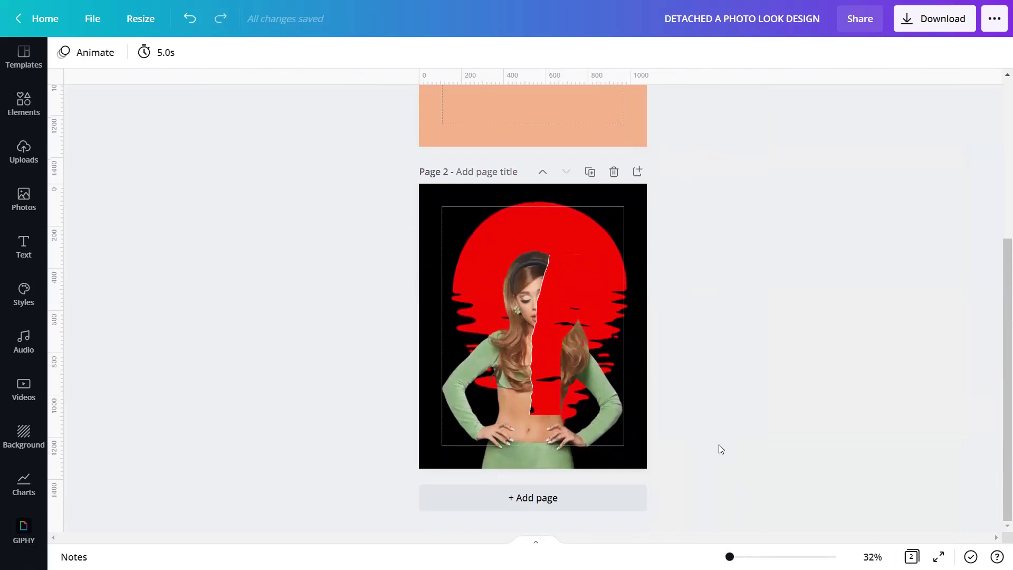
# Step: Group the torn-strip pieces, position the group and lock it
pyautogui.moveTo(730, 556); pyautogui.dragTo(733, 557)
pyautogui.moveTo(778, 365); pyautogui.dragTo(586, 293)
pyautogui.click(771, 52)
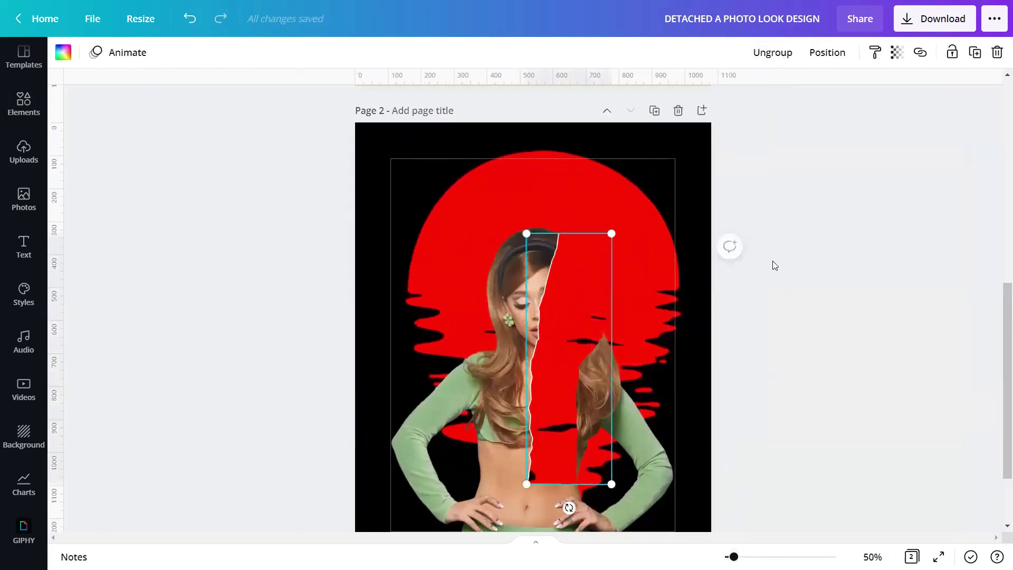
pyautogui.moveTo(568, 298); pyautogui.dragTo(425, 301)
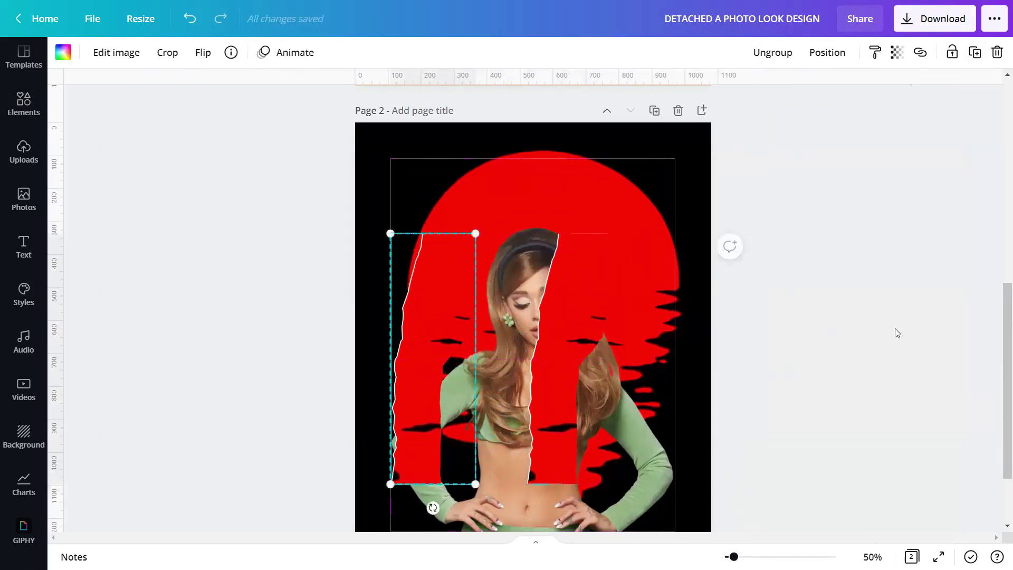
pyautogui.click(772, 517)
pyautogui.scroll(-2, 778, 496)
pyautogui.click(666, 250)
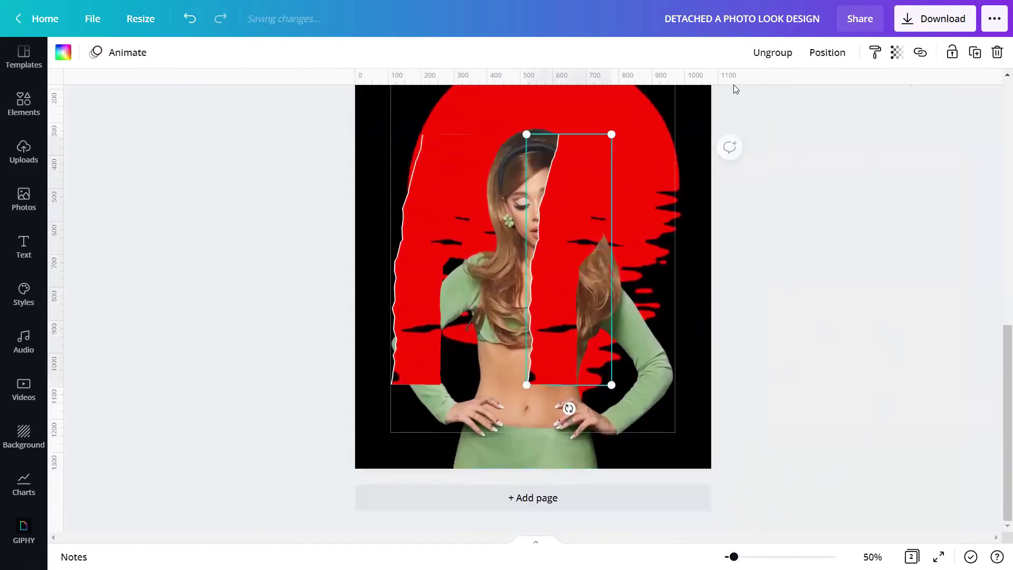
pyautogui.click(951, 52)
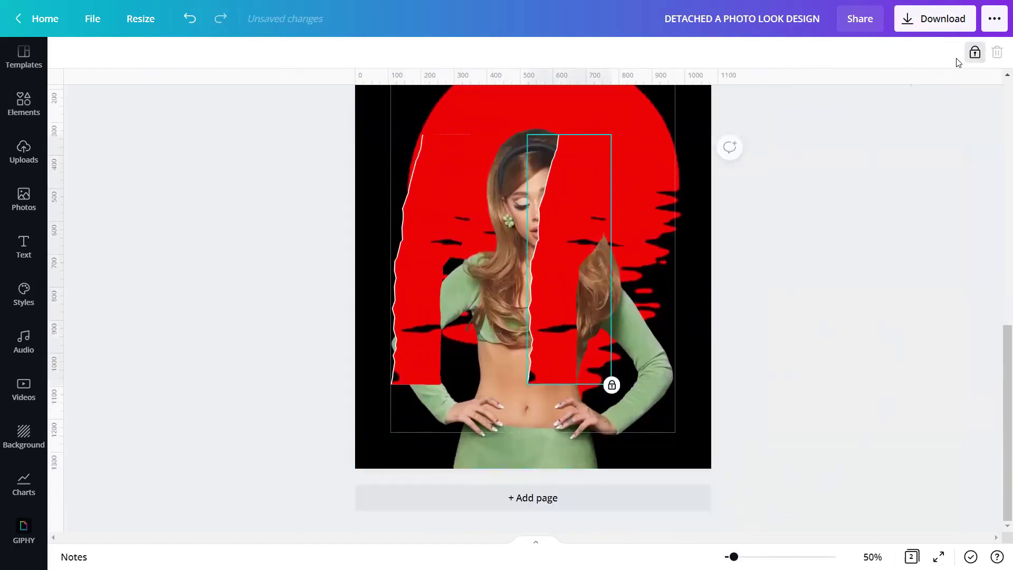
pyautogui.click(843, 216)
# Step: Move the left torn strip over the face's right side and ungroup the pieces
pyautogui.click(417, 203)
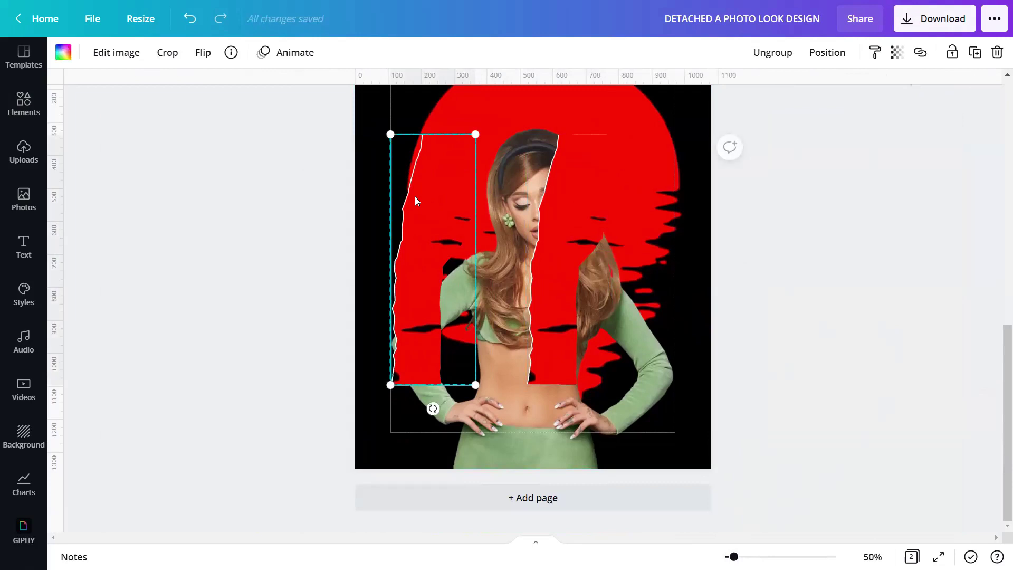
pyautogui.moveTo(420, 215); pyautogui.dragTo(559, 217)
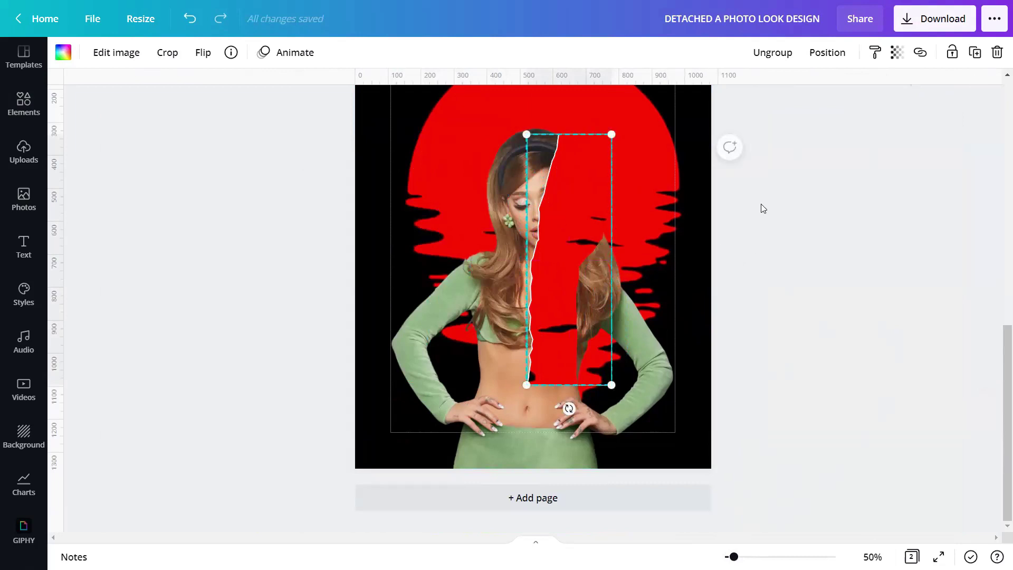
pyautogui.click(777, 54)
pyautogui.click(807, 277)
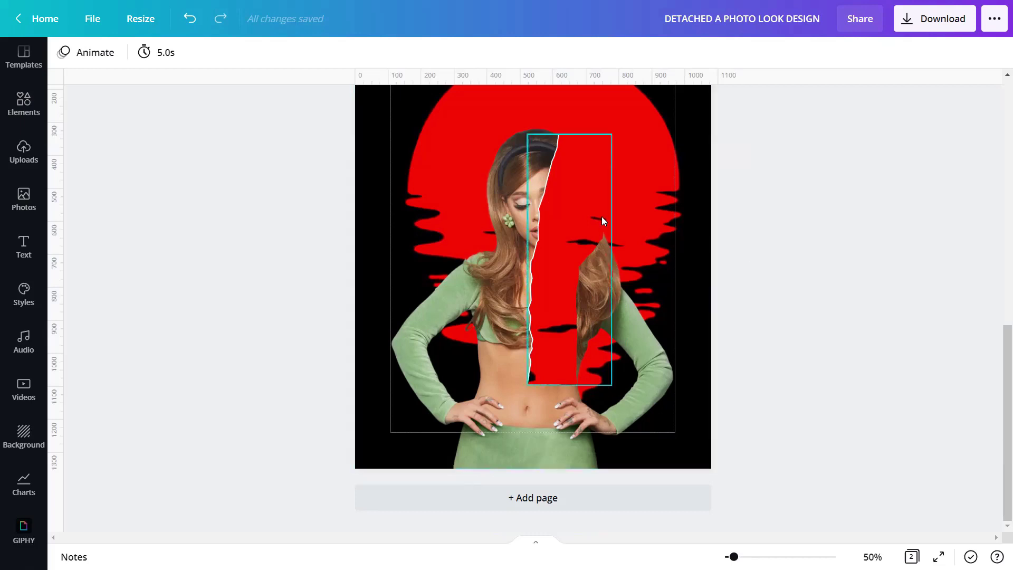
# Step: Drop the woman-on-red-sun upload into the torn strip frame and make a first crop adjustment
pyautogui.click(36, 146)
pyautogui.click(80, 230)
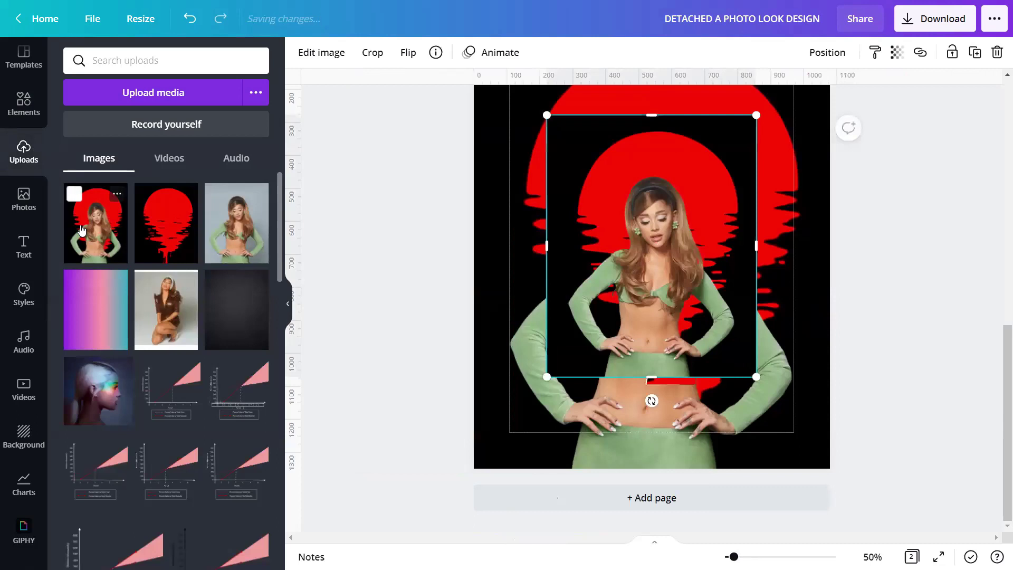
pyautogui.click(289, 303)
pyautogui.moveTo(522, 250); pyautogui.dragTo(567, 248)
pyautogui.click(858, 272)
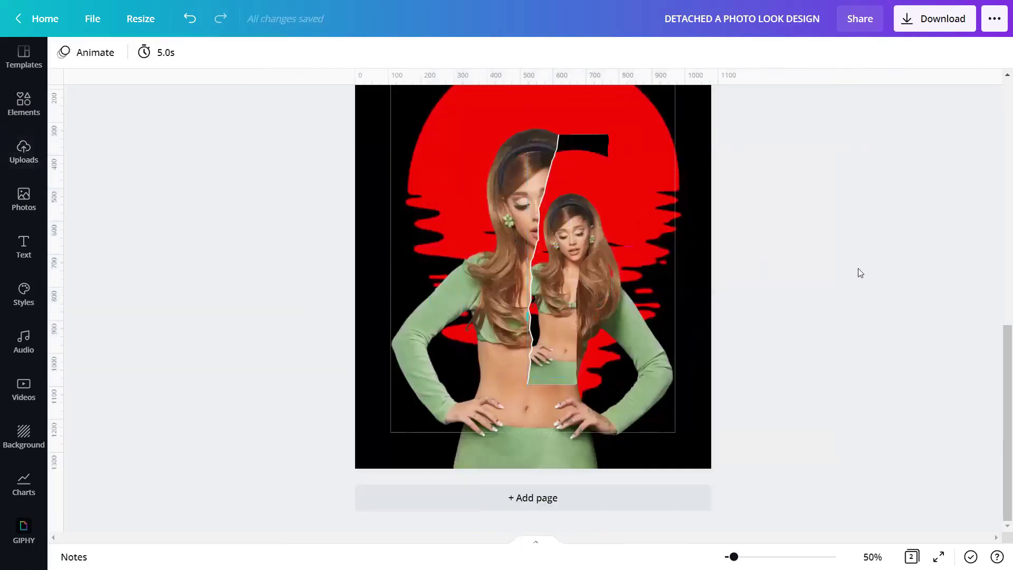
pyautogui.scroll(2, 855, 270)
pyautogui.doubleClick(584, 245)
pyautogui.scroll(4, 584, 245)
pyautogui.moveTo(469, 332); pyautogui.dragTo(359, 238)
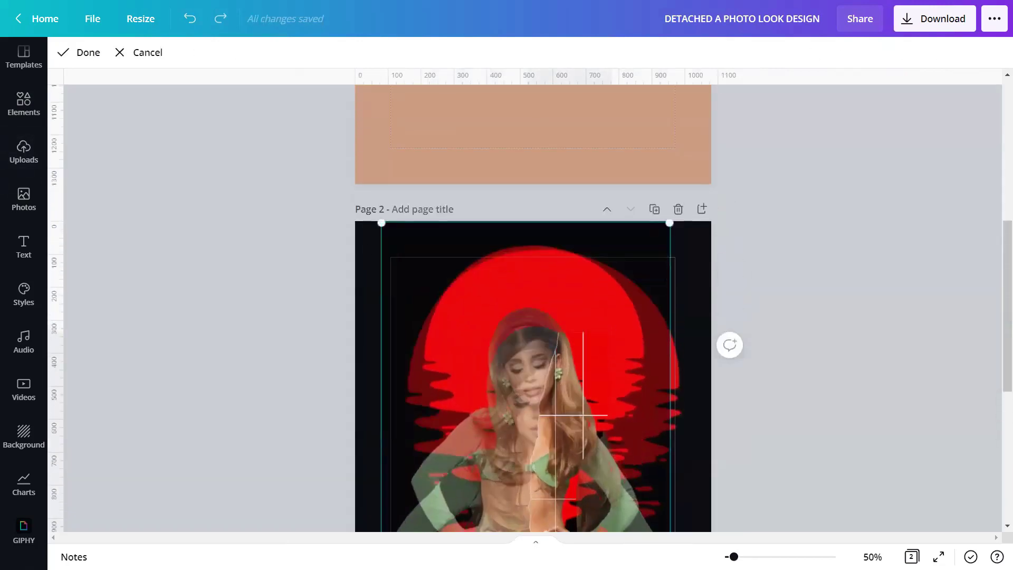
pyautogui.scroll(6, 358, 238)
pyautogui.scroll(-3, 299, 359)
pyautogui.scroll(5, 298, 359)
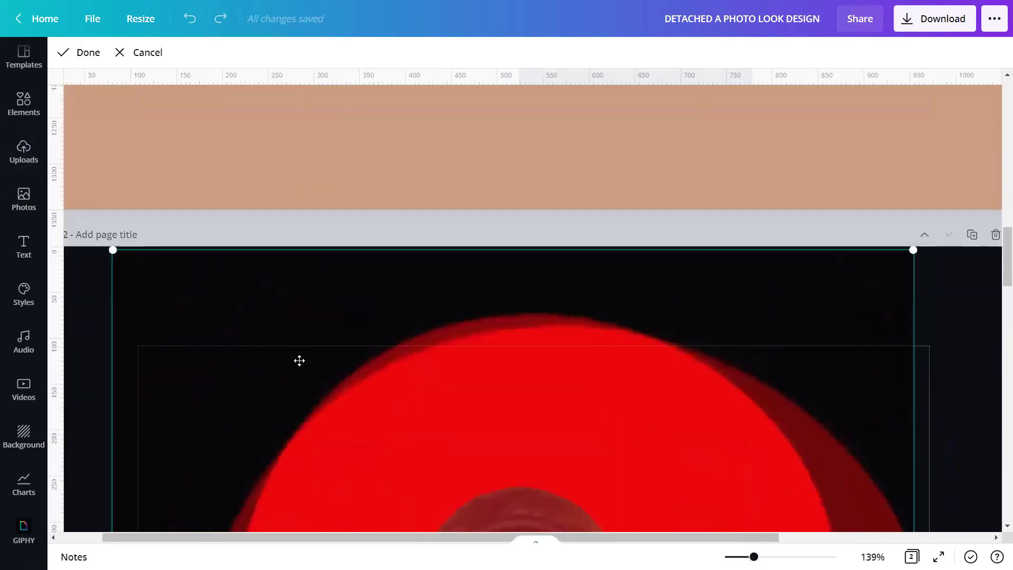
pyautogui.moveTo(105, 265); pyautogui.dragTo(100, 265)
pyautogui.scroll(-10, 123, 348)
pyautogui.scroll(-4, 124, 348)
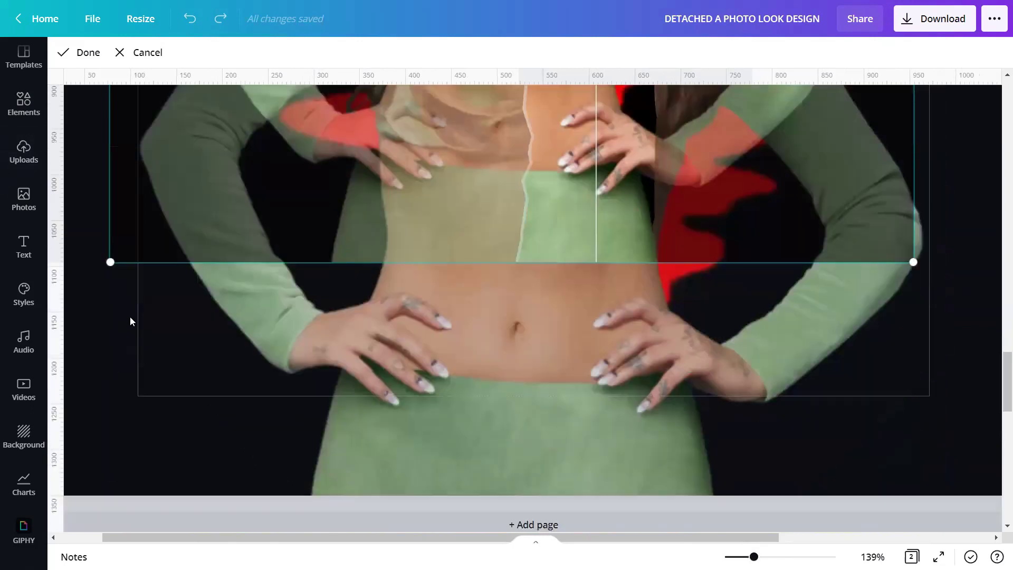
pyautogui.click(292, 360)
# Step: Enlarge the strip photo within its crop so it aligns with the backdrop, leaving a thin white tear
pyautogui.click(658, 188)
pyautogui.doubleClick(658, 188)
pyautogui.moveTo(419, 263); pyautogui.dragTo(143, 427)
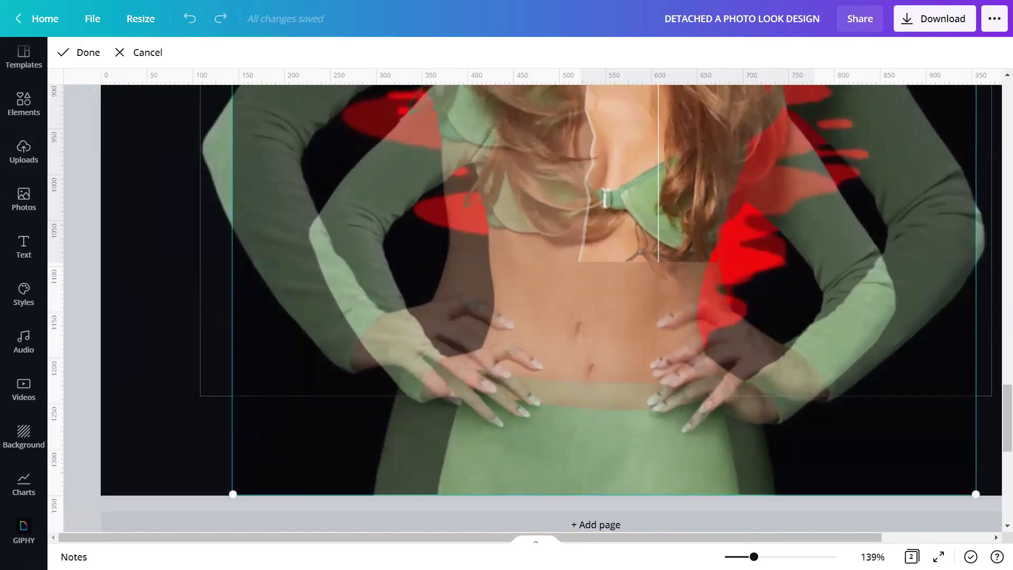
pyautogui.scroll(-5, 429, 287)
pyautogui.scroll(3, 429, 287)
pyautogui.moveTo(384, 193); pyautogui.dragTo(334, 125)
pyautogui.scroll(3, 680, 163)
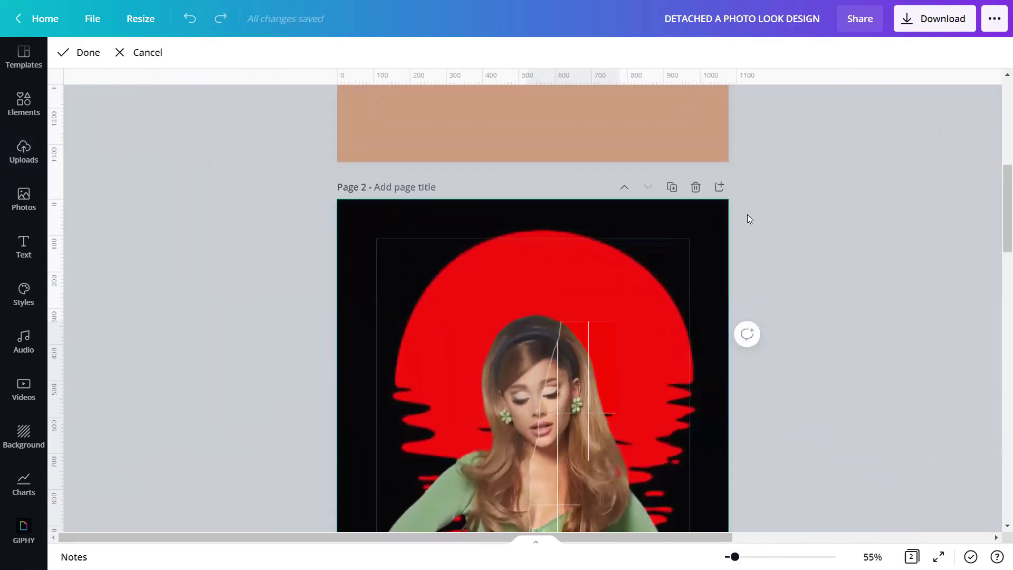
pyautogui.scroll(-5, 824, 283)
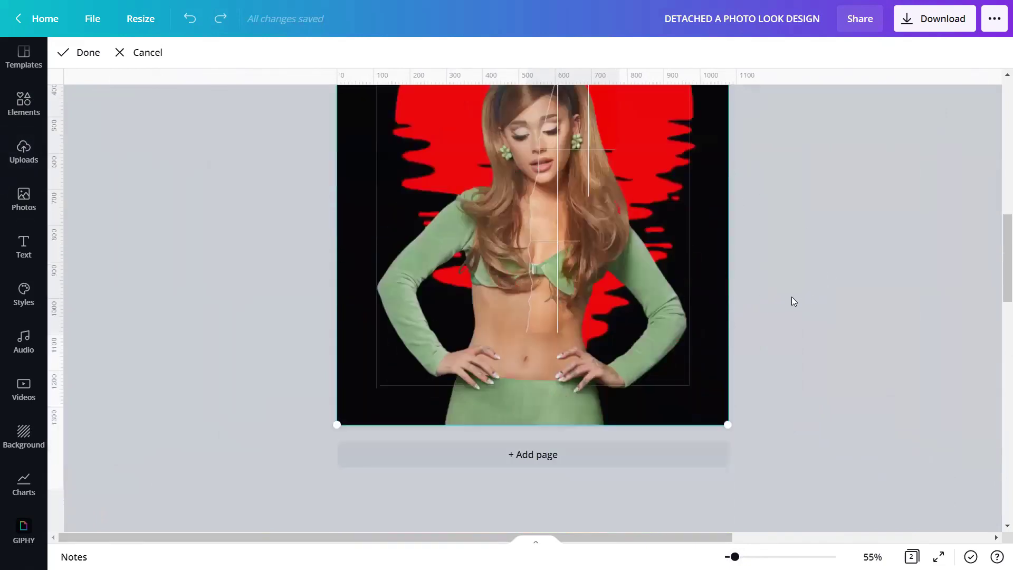
pyautogui.scroll(4, 794, 299)
pyautogui.click(841, 309)
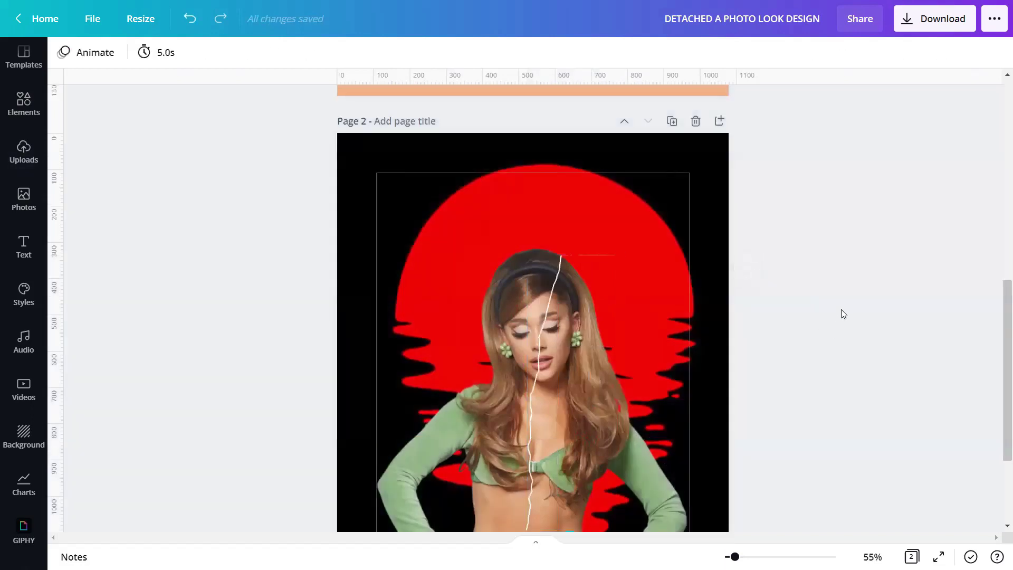
pyautogui.scroll(-3, 841, 309)
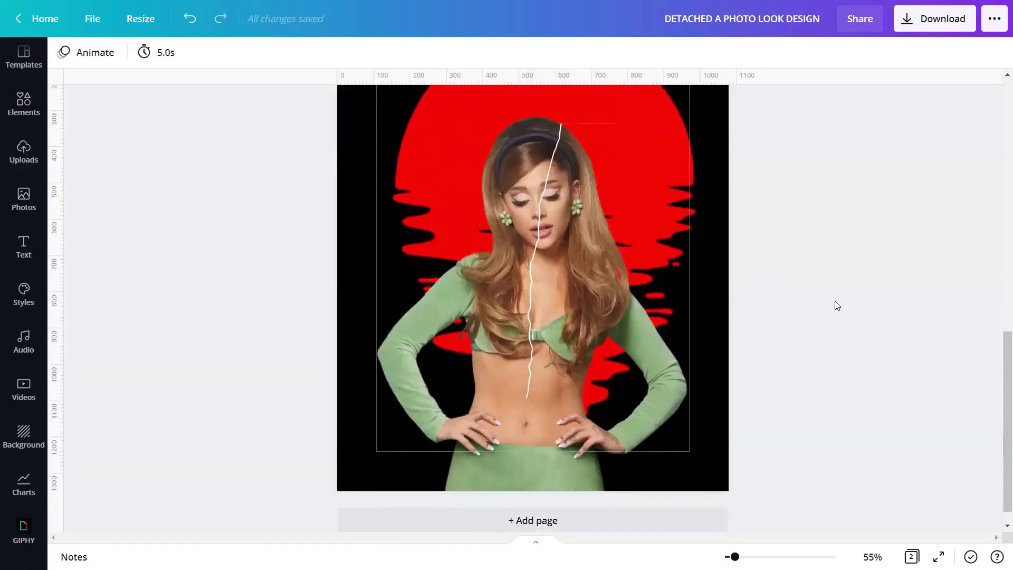
pyautogui.moveTo(734, 557); pyautogui.dragTo(739, 557)
# Step: Group the torn strip pieces and tilt them about 9°, shifting the strip photo to suit
pyautogui.moveTo(865, 409); pyautogui.dragTo(608, 266)
pyautogui.click(790, 51)
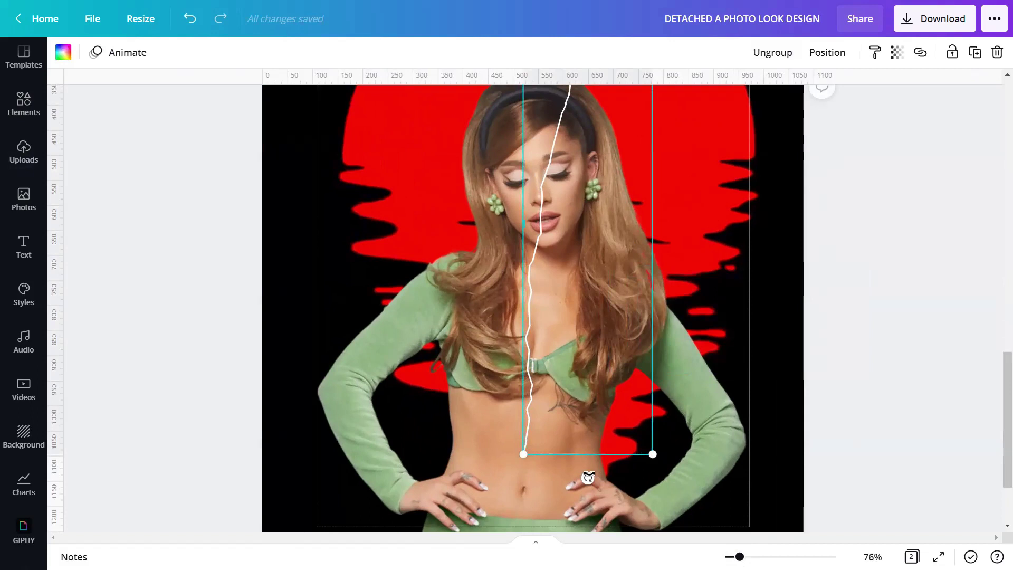
pyautogui.moveTo(588, 476); pyautogui.dragTo(553, 475)
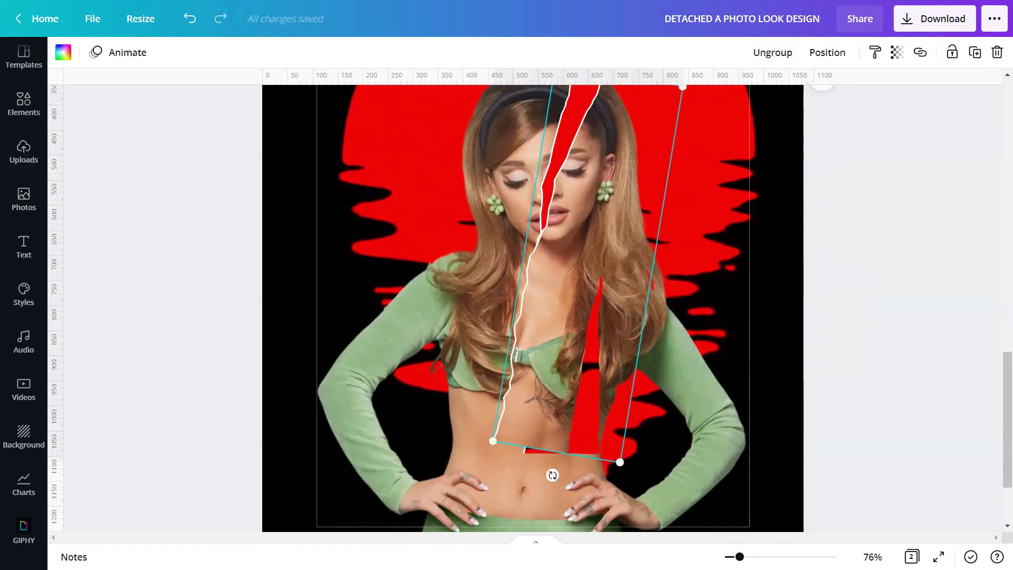
pyautogui.scroll(6, 553, 475)
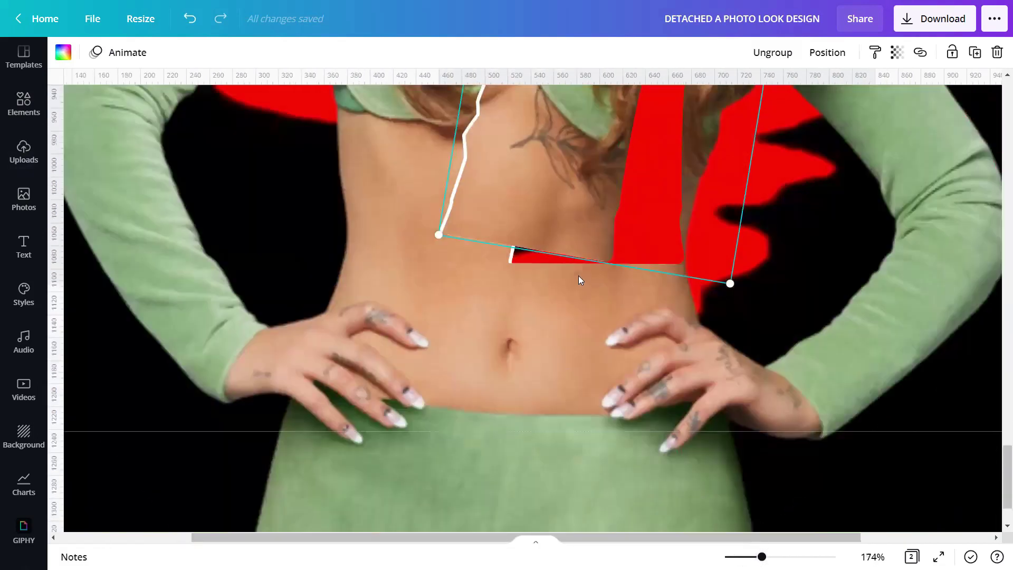
pyautogui.moveTo(578, 280); pyautogui.dragTo(595, 202)
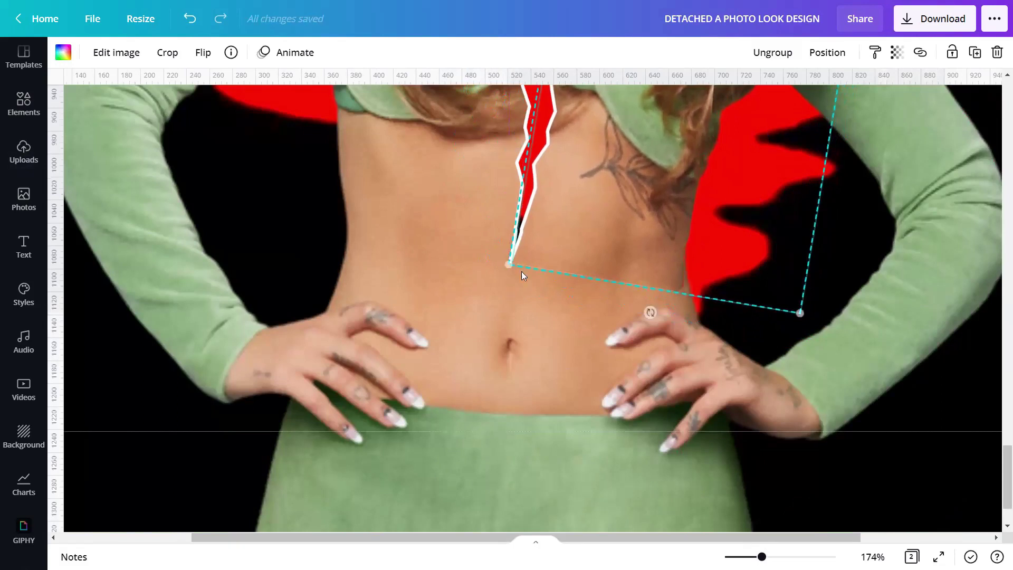
# Step: Preview the cracked portrait poster full screen, then add a blank Page 3
pyautogui.click(544, 397)
pyautogui.moveTo(761, 557); pyautogui.dragTo(735, 557)
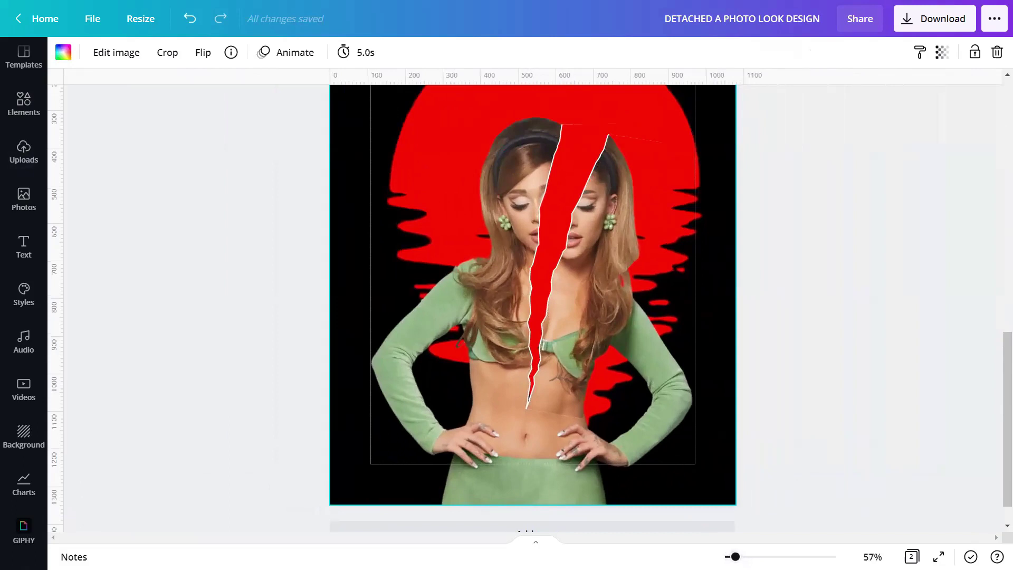
pyautogui.click(938, 556)
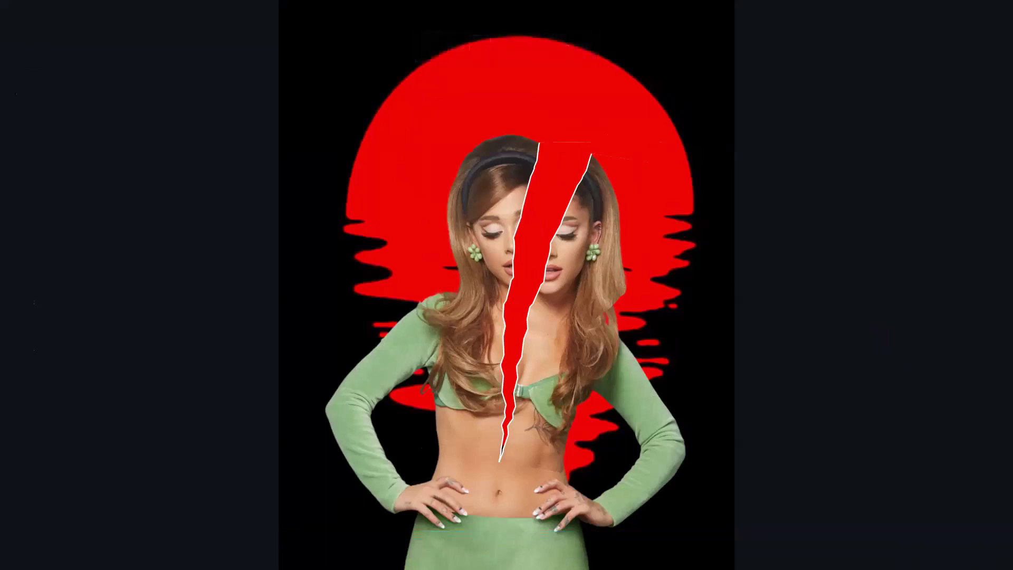
pyautogui.press('Escape')
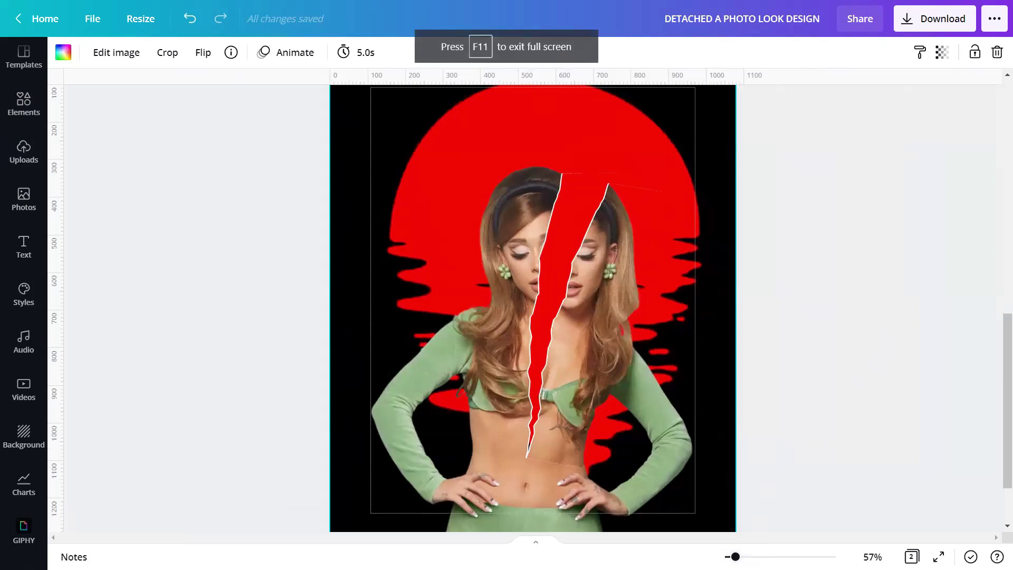
pyautogui.scroll(-3, 689, 508)
pyautogui.click(680, 517)
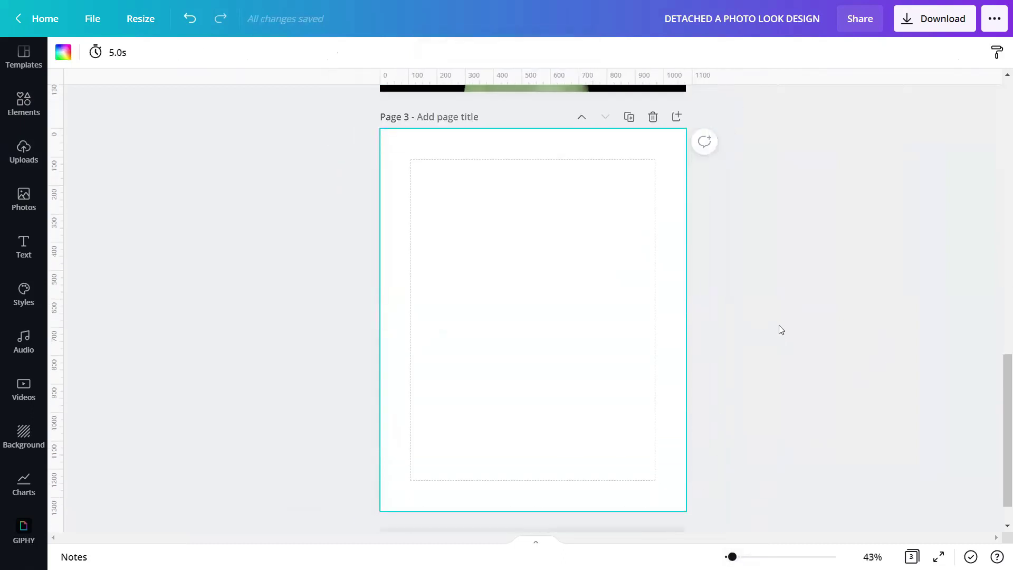
# Step: Add the purple-to-teal gradient upload to Page 3 and set it as the page background
pyautogui.scroll(-1, 997, 389)
pyautogui.click(799, 277)
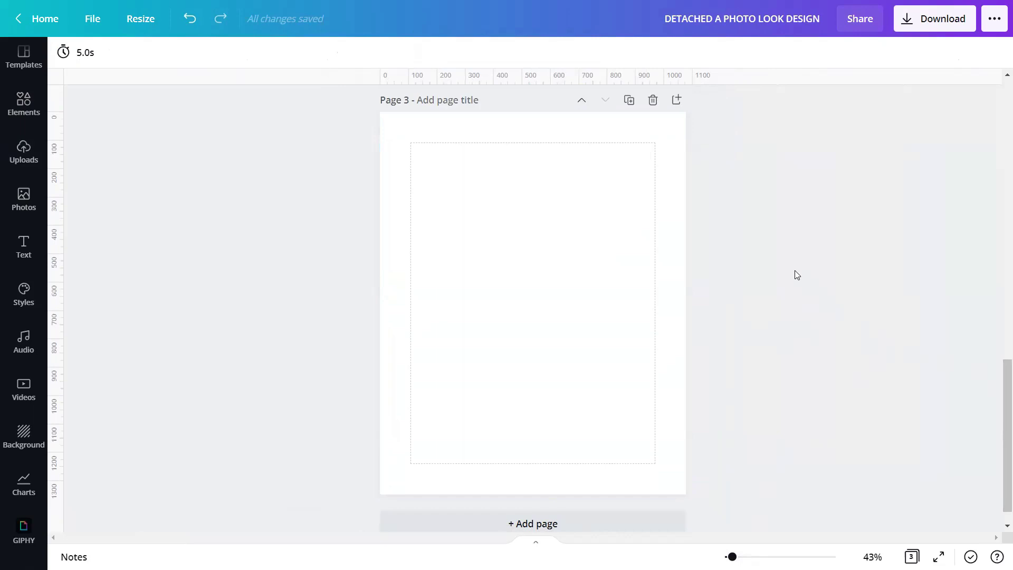
pyautogui.click(21, 158)
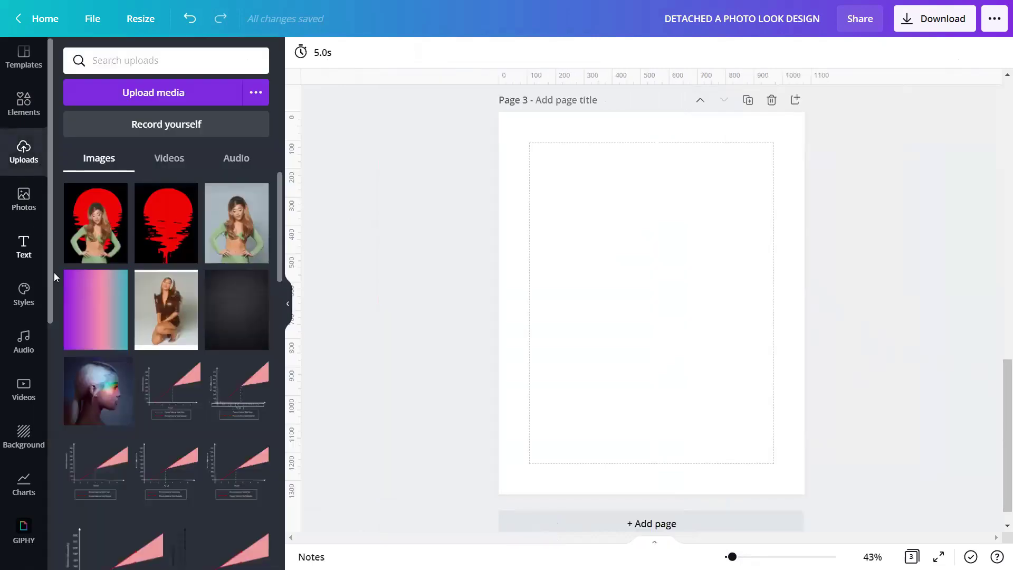
pyautogui.click(77, 300)
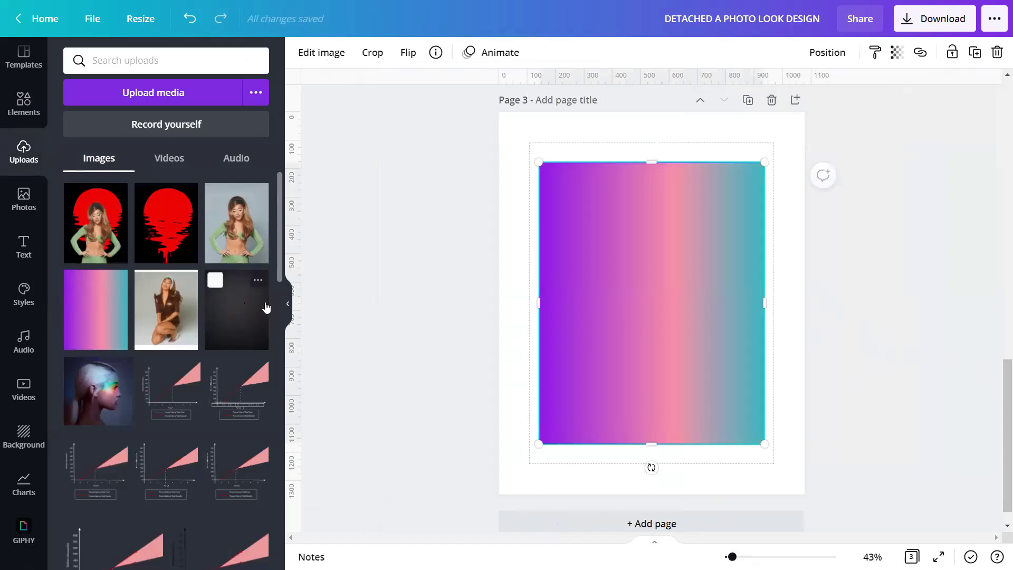
pyautogui.click(287, 303)
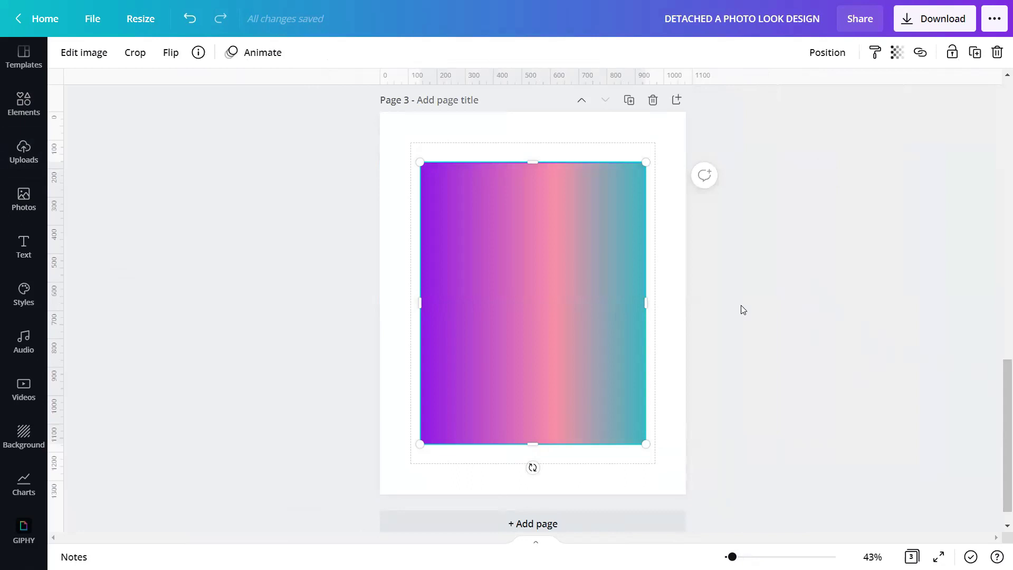
pyautogui.rightClick(541, 251)
pyautogui.click(598, 511)
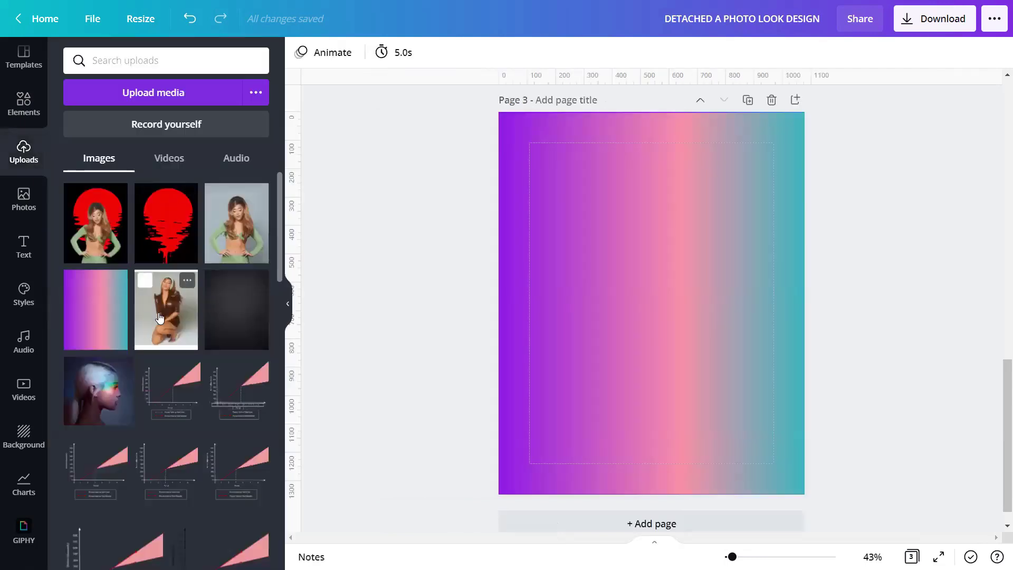
# Step: Add the kneeling photo and strip its grey backdrop with Background Remover
pyautogui.click(166, 310)
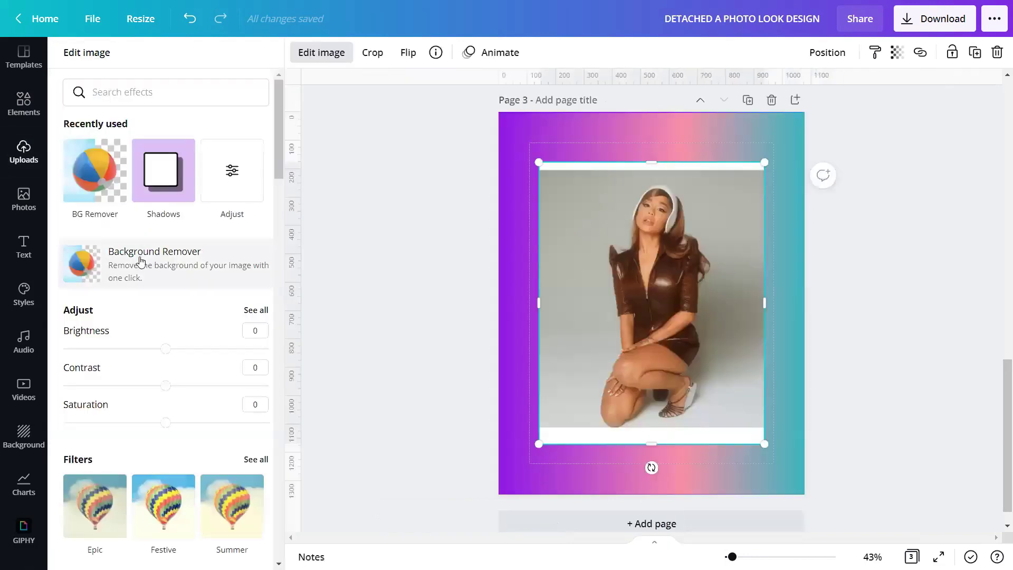
pyautogui.click(140, 263)
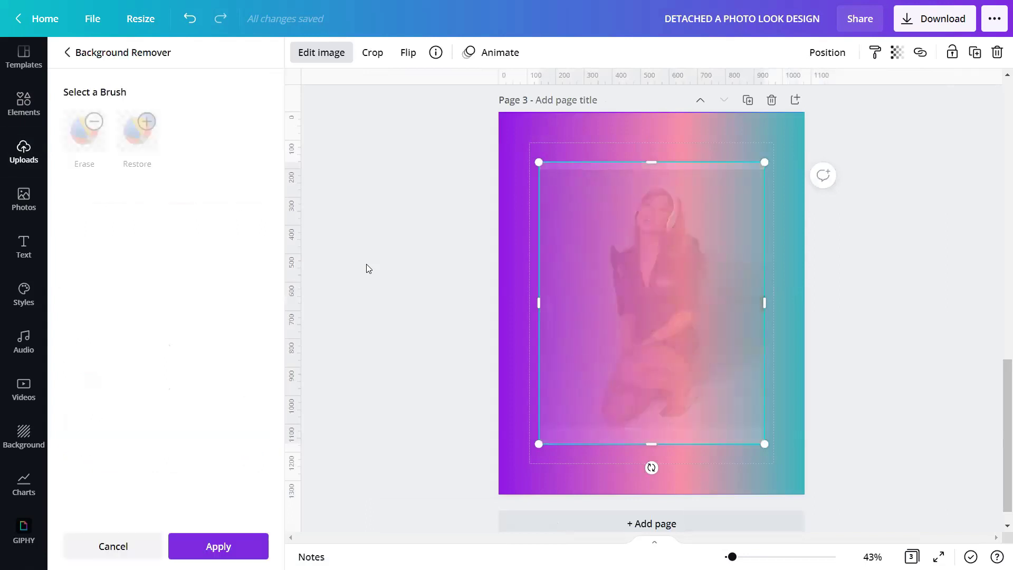
pyautogui.click(238, 543)
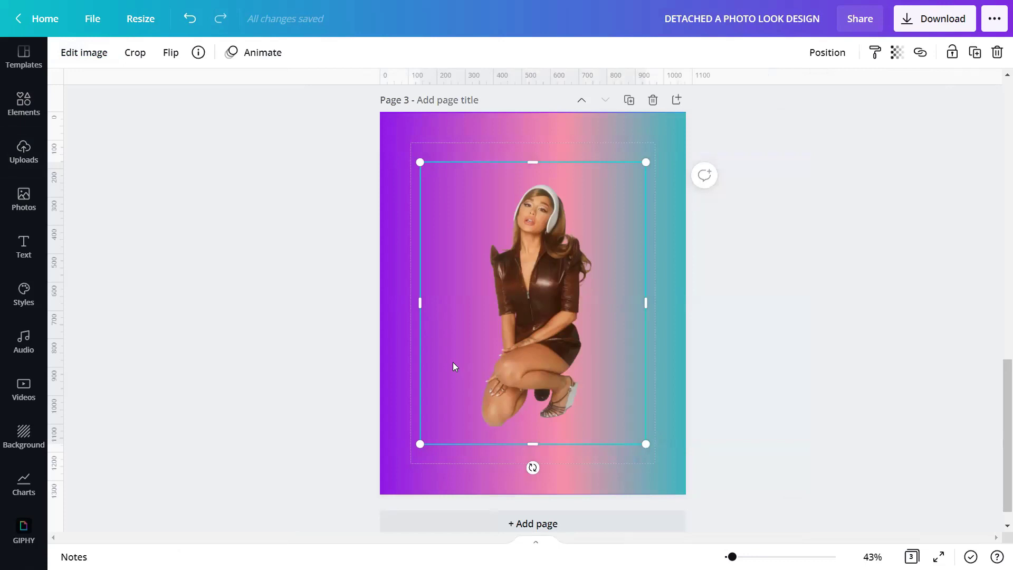
# Step: Enlarge the cut-out figure and centre it horizontally on Page 3
pyautogui.moveTo(420, 442); pyautogui.dragTo(354, 495)
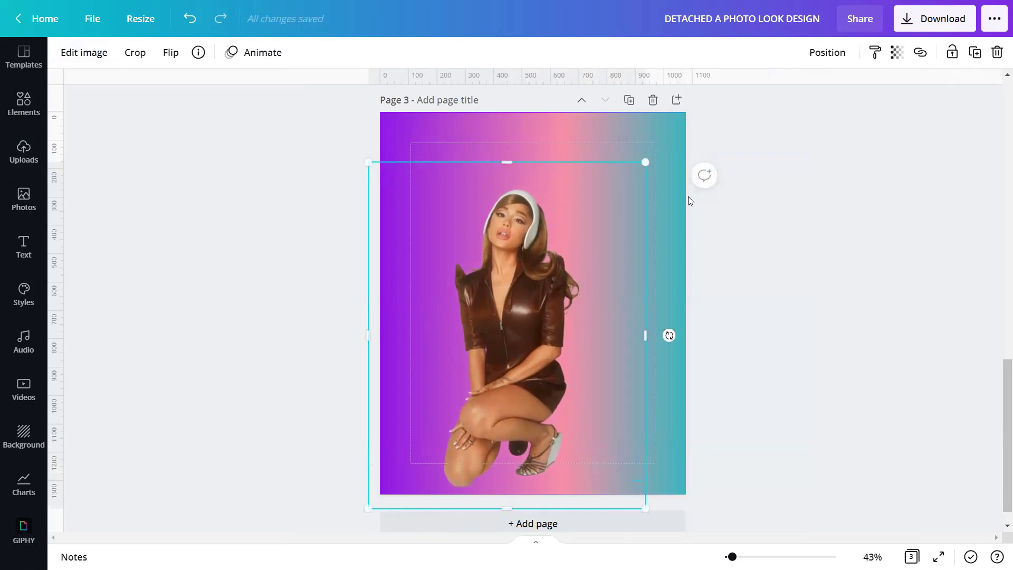
pyautogui.click(826, 53)
pyautogui.click(784, 175)
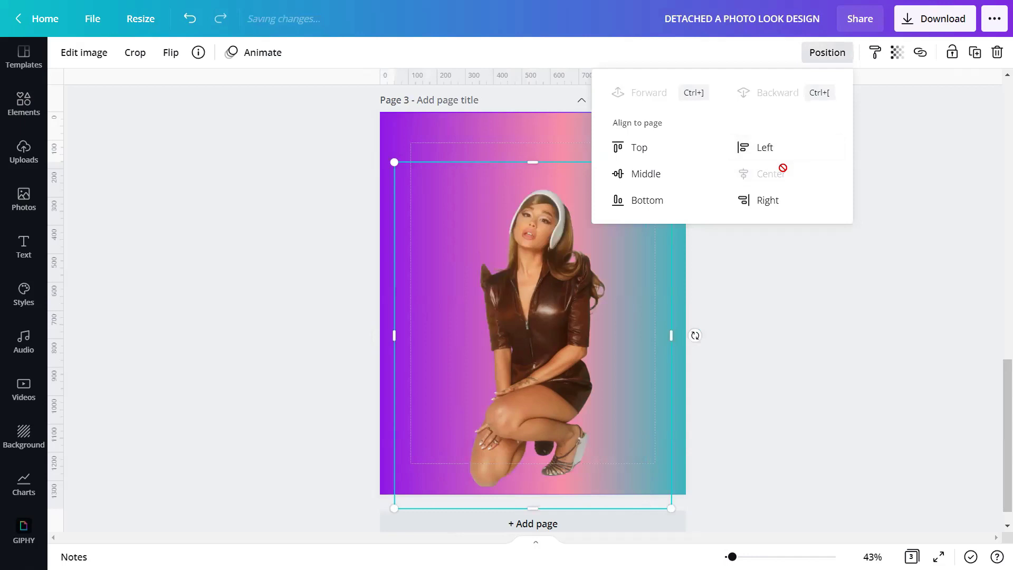
pyautogui.click(861, 287)
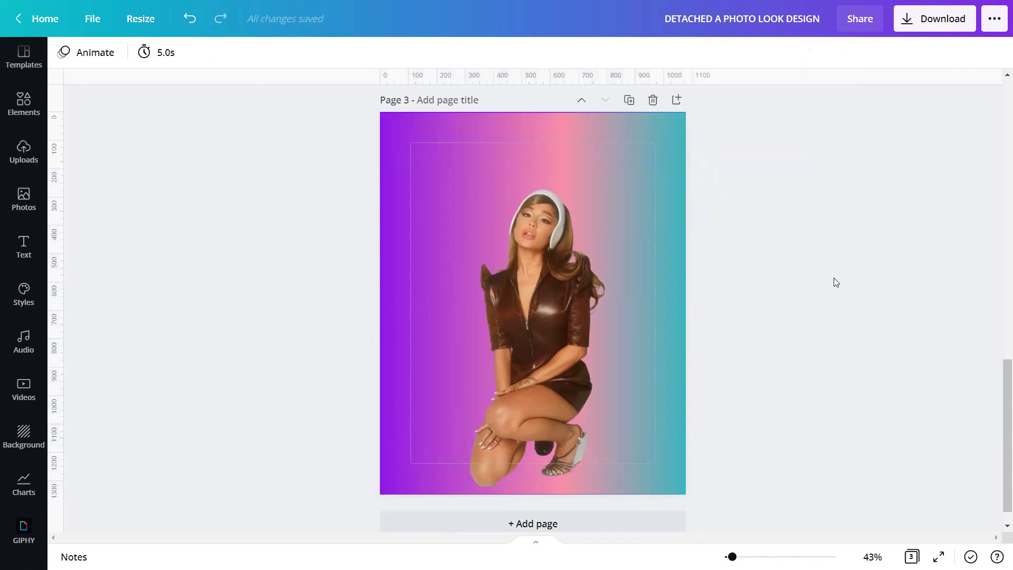
# Step: Download only Page 3 as a PNG
pyautogui.click(938, 24)
pyautogui.click(981, 261)
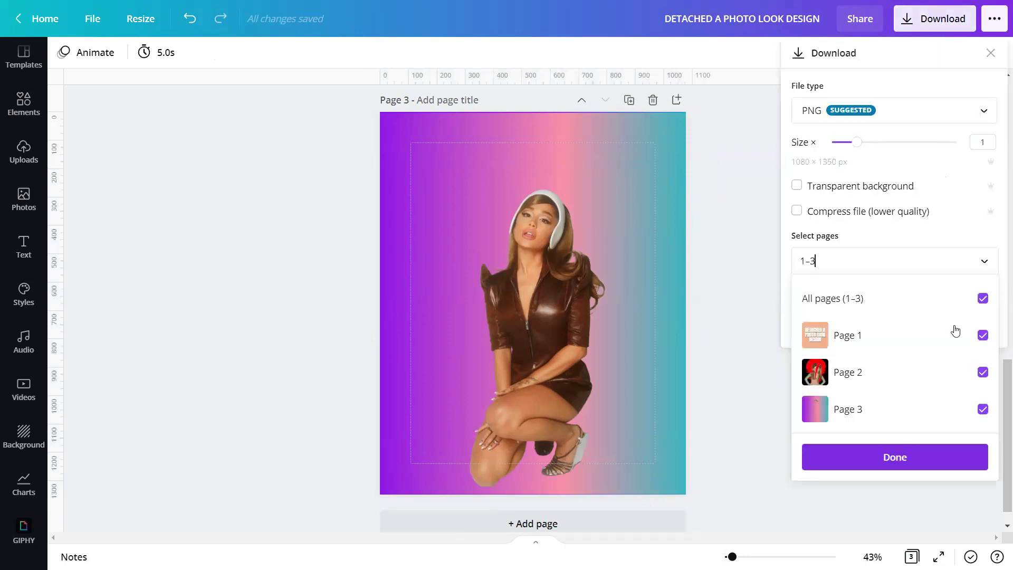
pyautogui.click(982, 409)
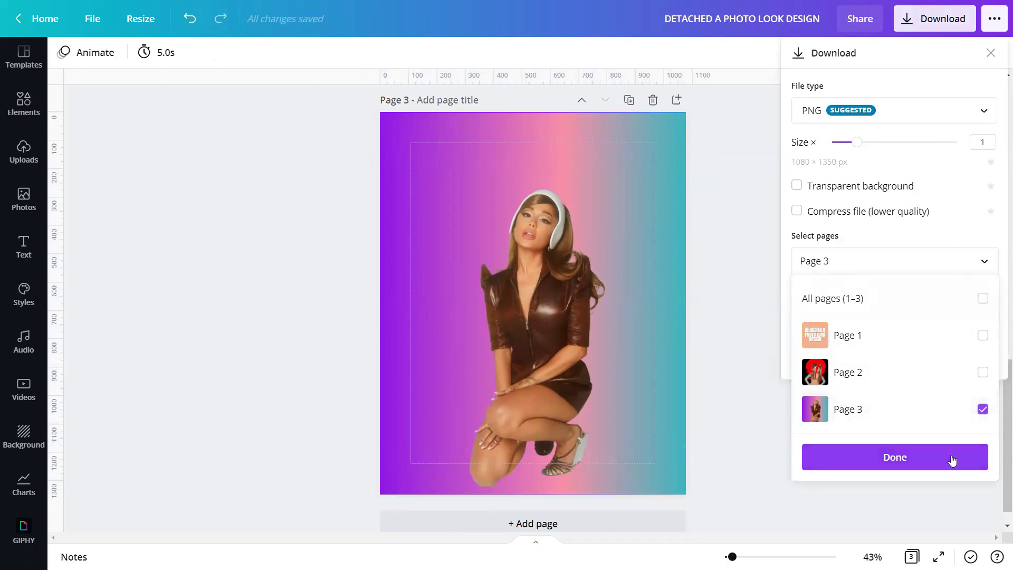
pyautogui.click(949, 458)
pyautogui.click(935, 327)
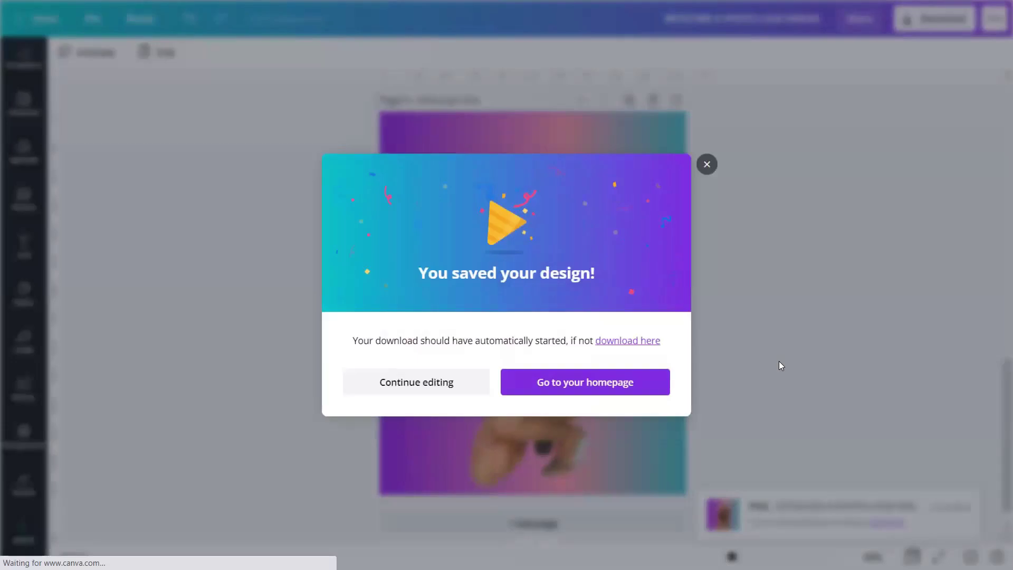
pyautogui.click(707, 162)
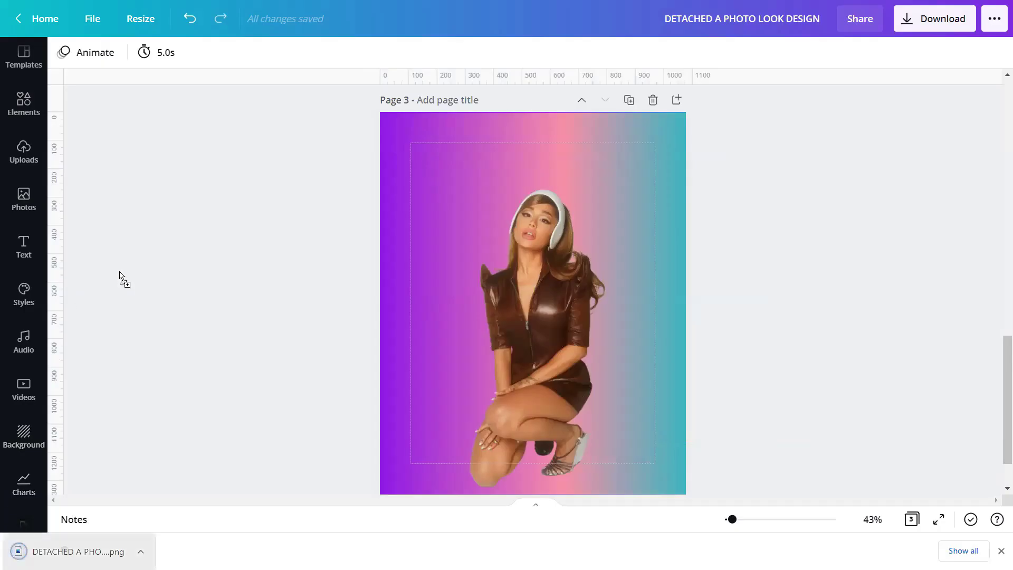
# Step: Upload the exported PNG, delete the old Page 3, and set the PNG as the page background
pyautogui.moveTo(121, 274); pyautogui.dragTo(736, 305)
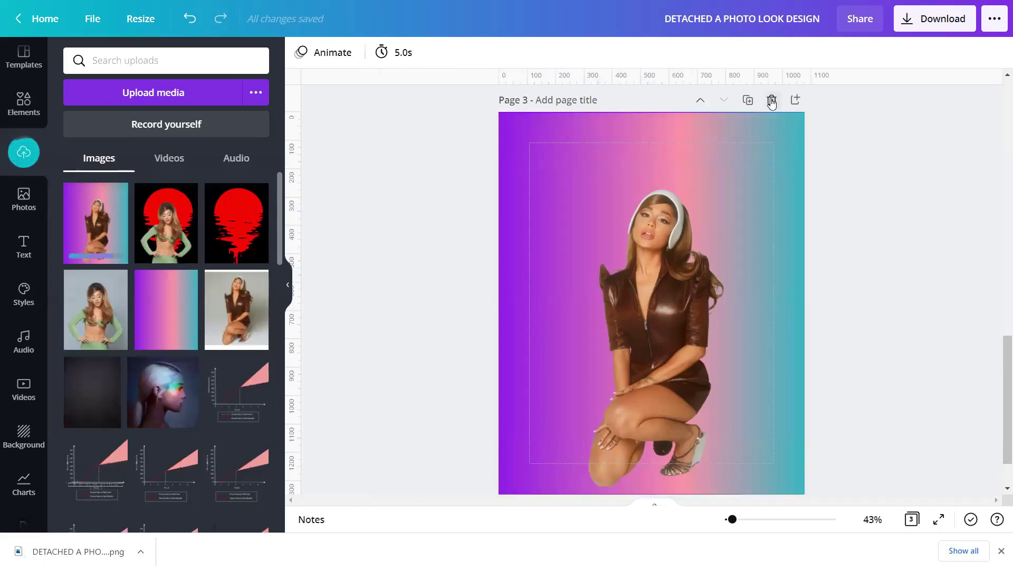
pyautogui.click(734, 463)
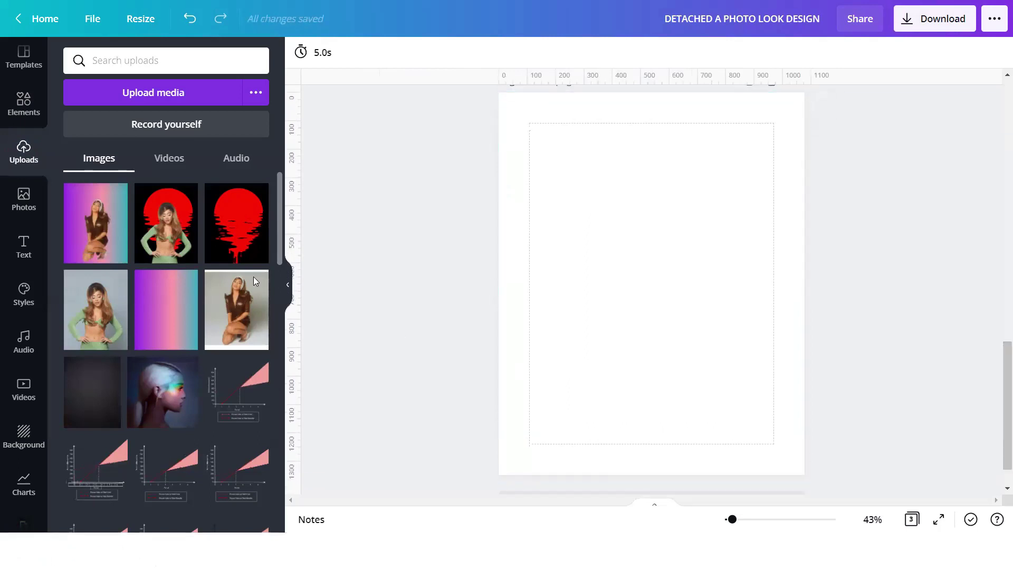
pyautogui.moveTo(78, 203)
pyautogui.click(92, 220)
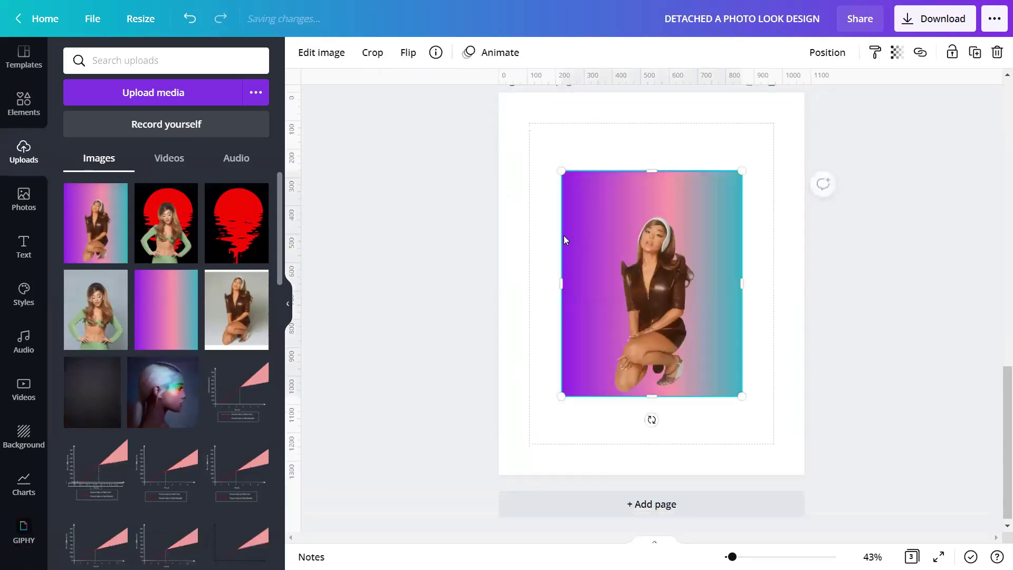
pyautogui.click(288, 303)
pyautogui.rightClick(596, 256)
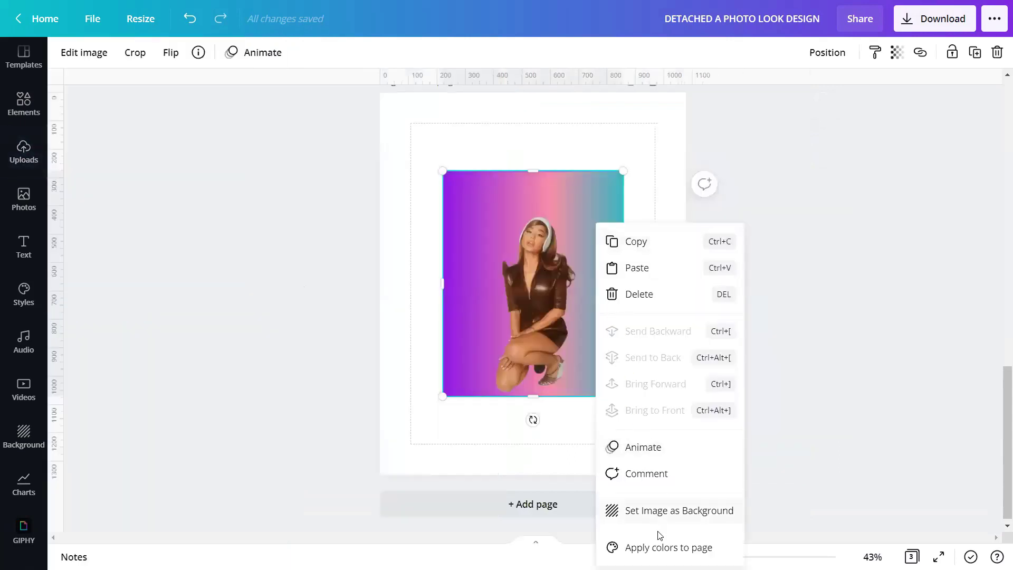
pyautogui.click(662, 511)
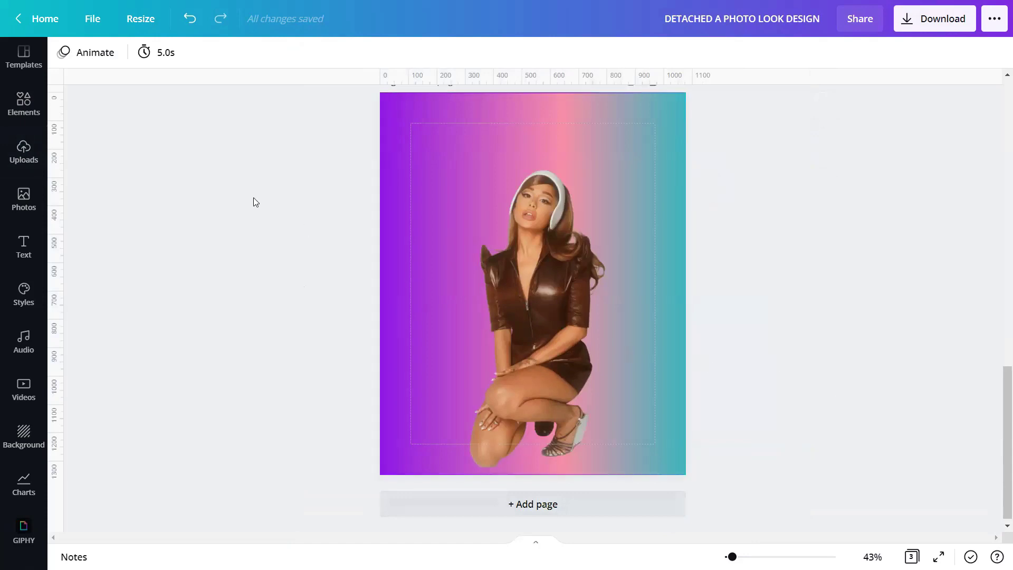
# Step: Browse the Frames results and add the landscape sky-and-field frame over the woman's torso
pyautogui.click(62, 107)
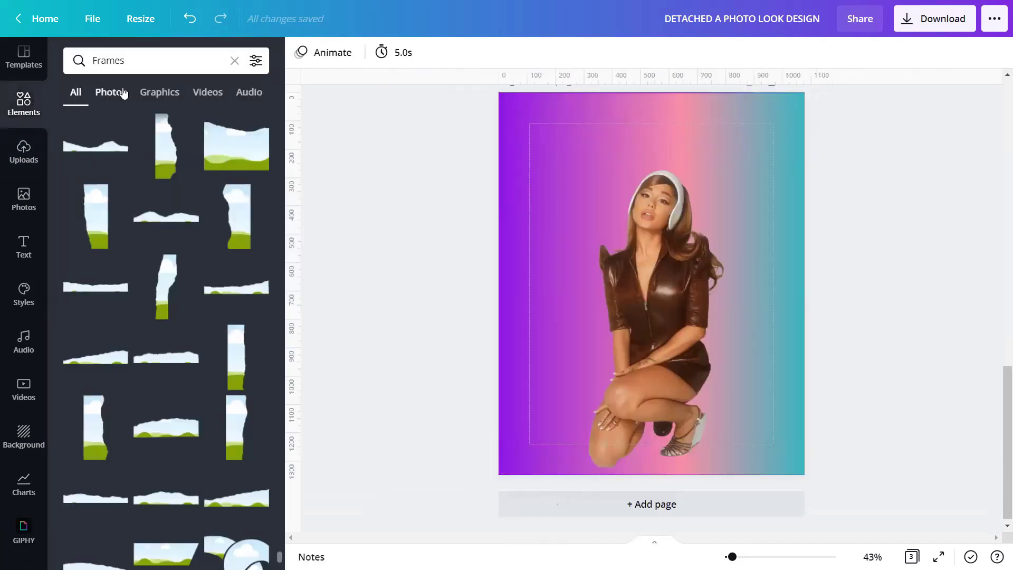
pyautogui.scroll(-10, 188, 362)
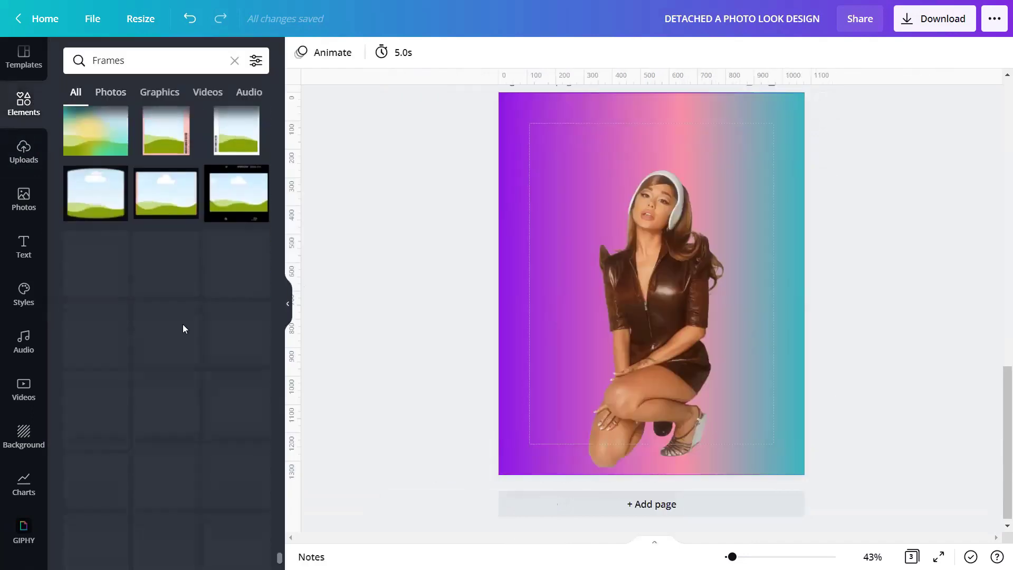
pyautogui.scroll(-3, 181, 316)
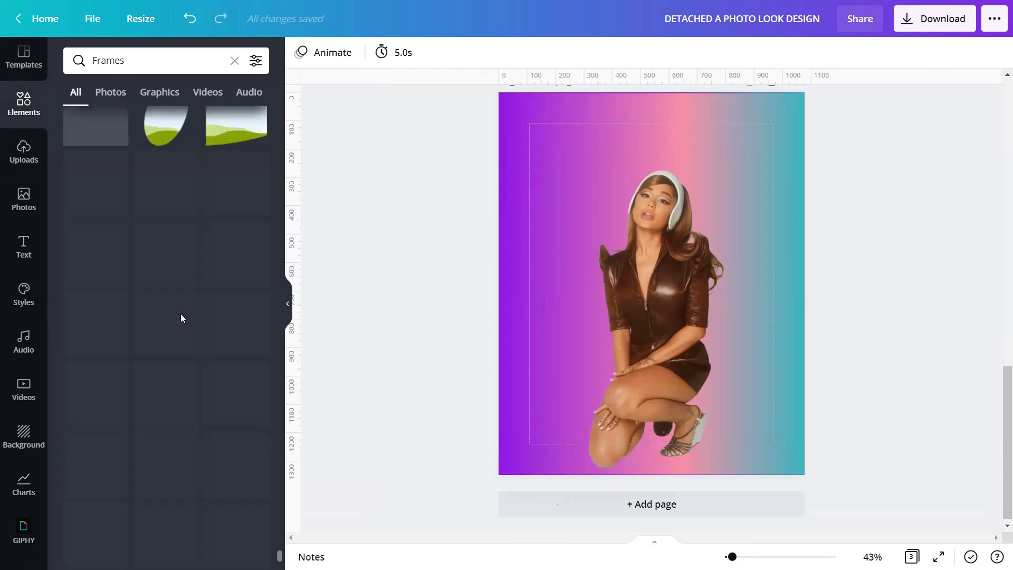
pyautogui.scroll(-6, 181, 311)
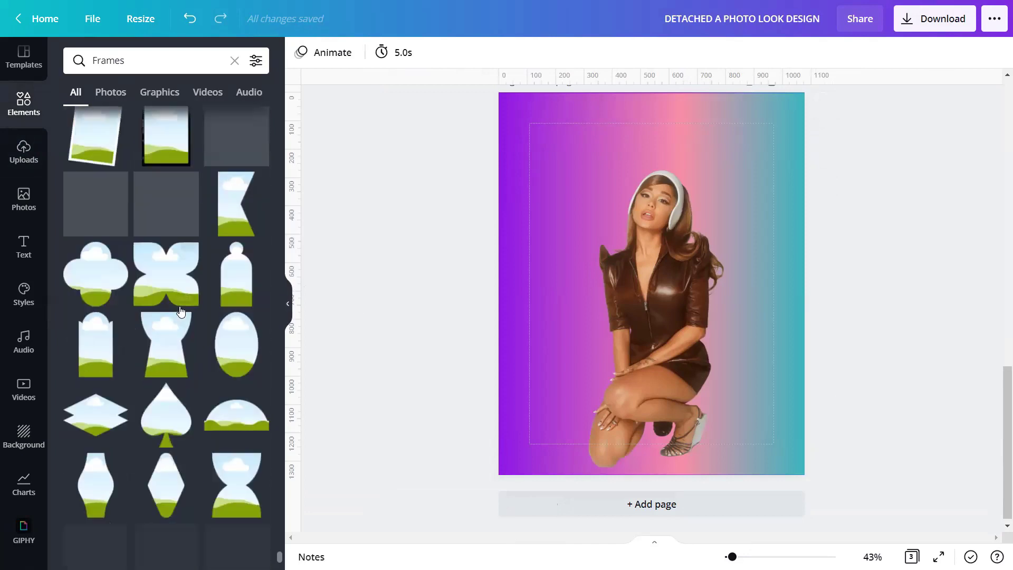
pyautogui.scroll(-5, 181, 309)
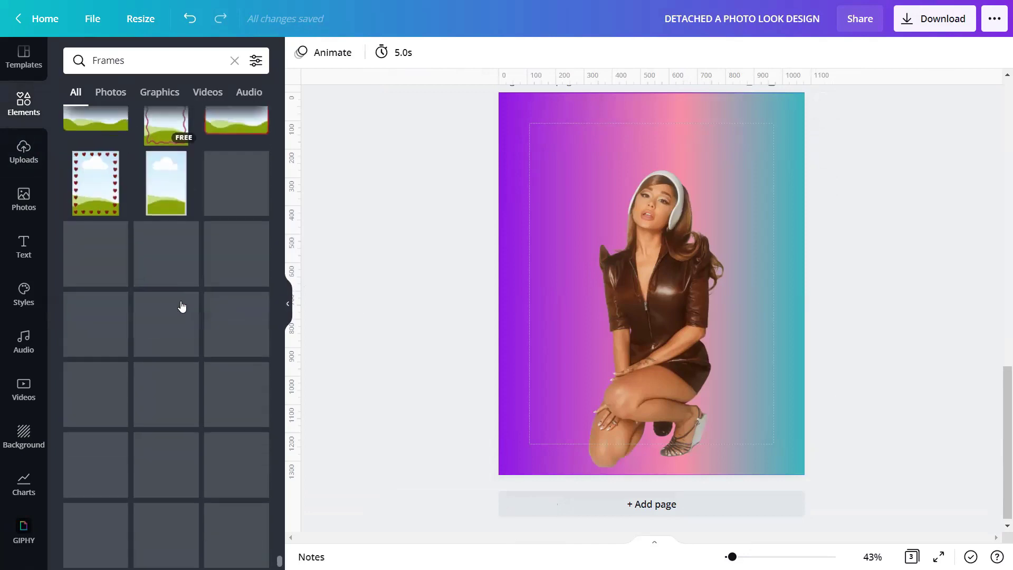
pyautogui.scroll(-3, 180, 303)
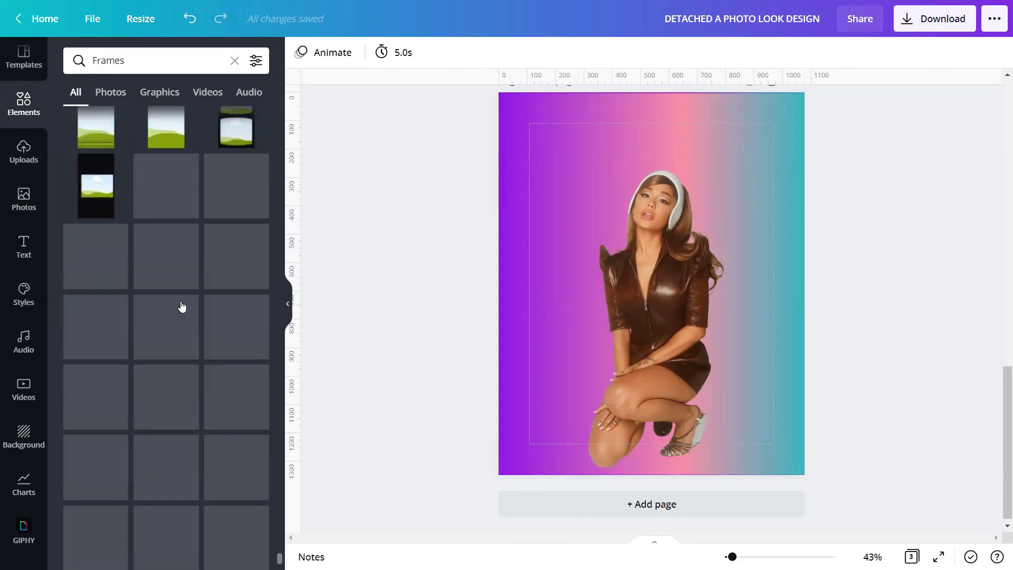
pyautogui.scroll(-5, 181, 305)
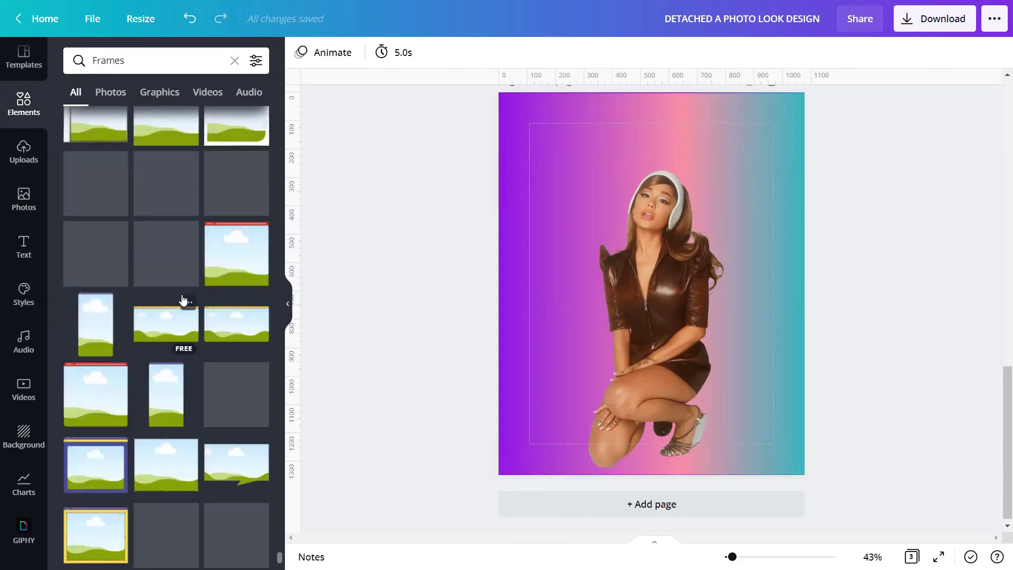
pyautogui.scroll(-5, 183, 299)
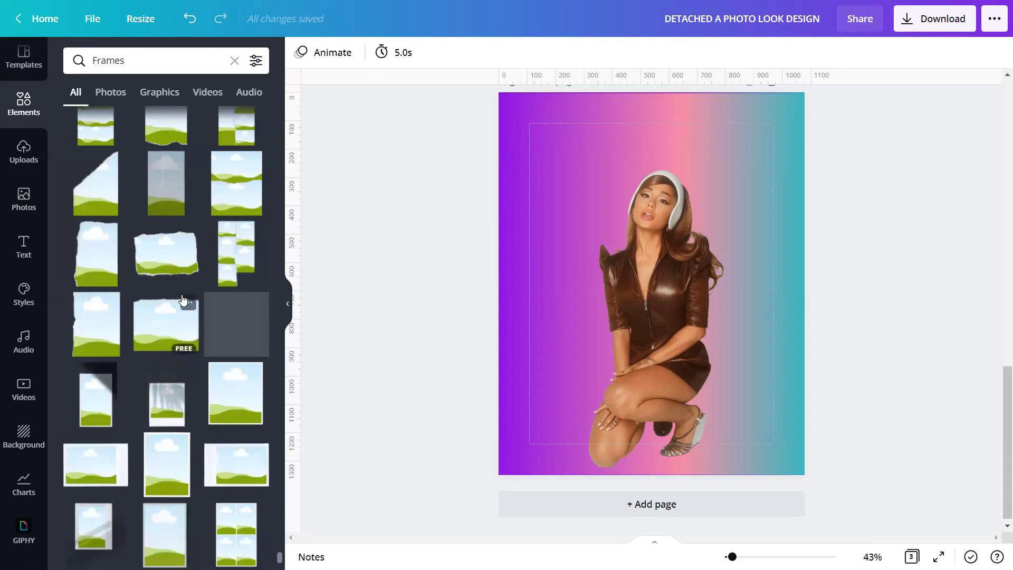
pyautogui.scroll(-3, 182, 299)
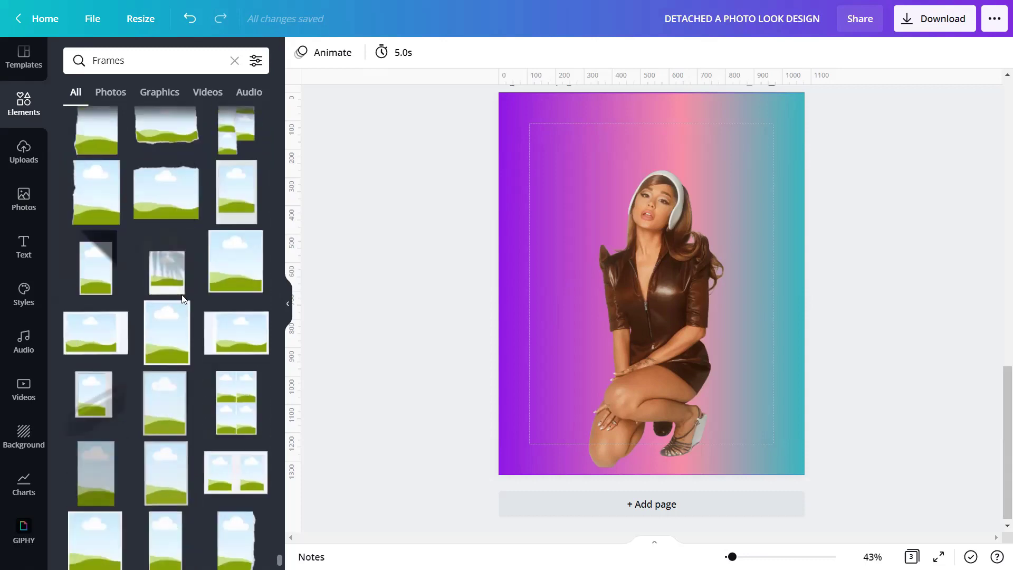
pyautogui.scroll(-3, 182, 300)
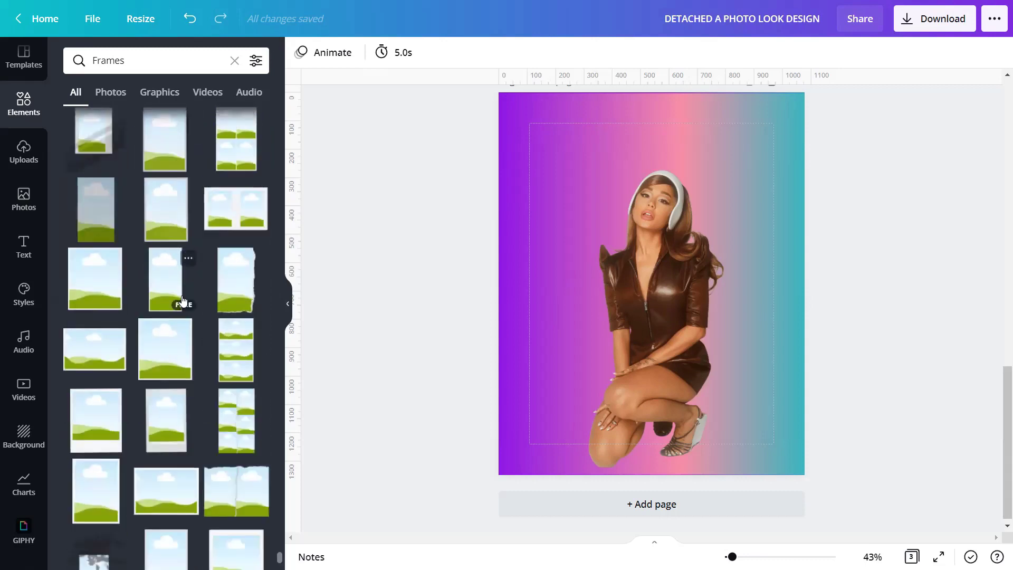
pyautogui.scroll(-2, 182, 300)
pyautogui.scroll(-1, 176, 357)
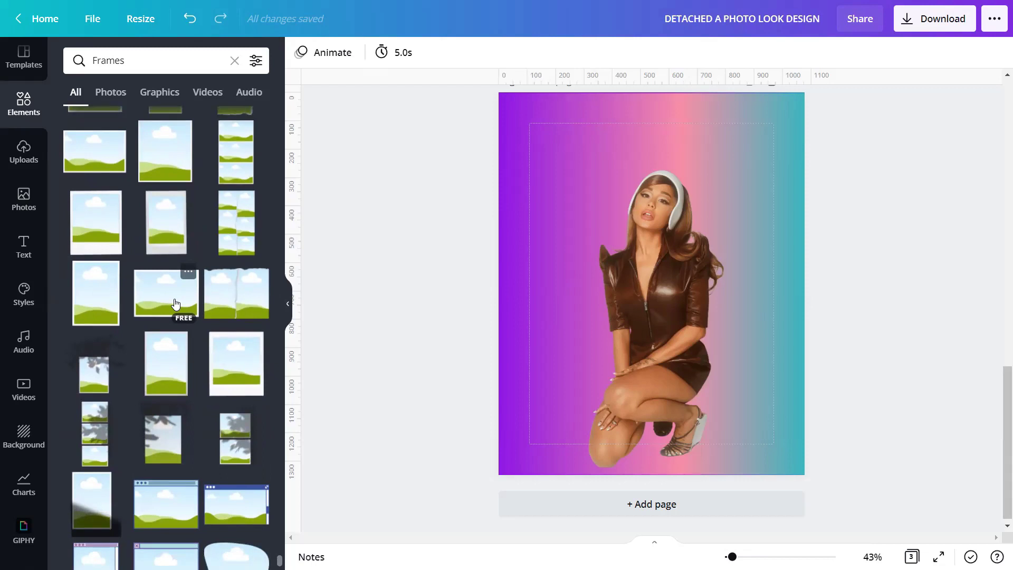
pyautogui.click(189, 272)
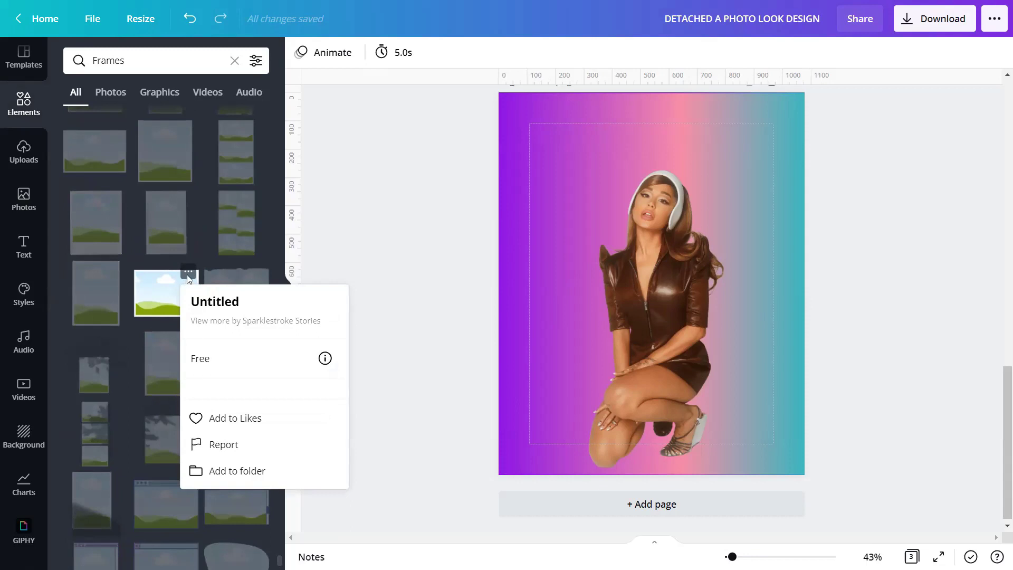
pyautogui.click(188, 275)
pyautogui.click(172, 290)
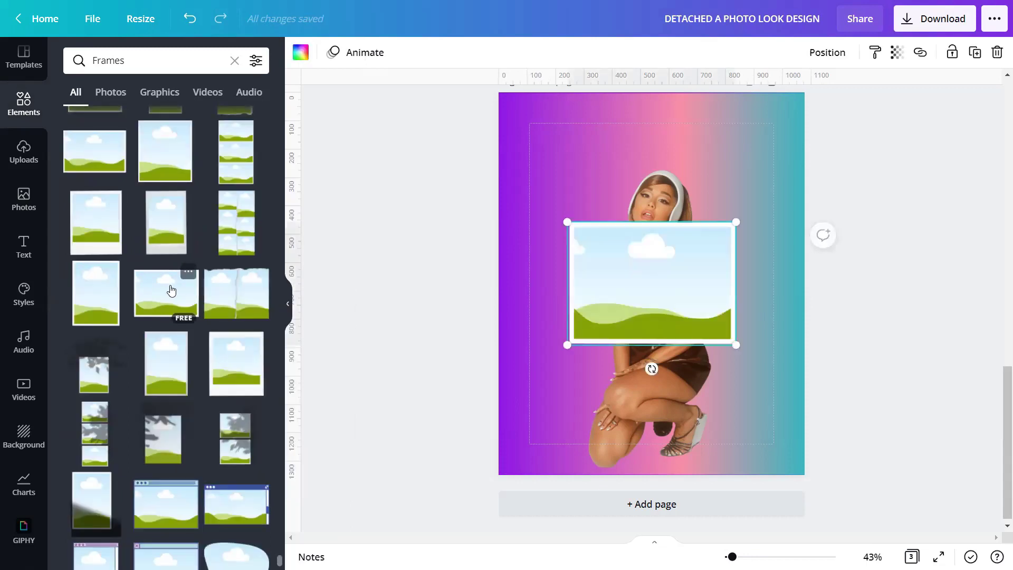
# Step: Move the landscape frame up over the woman's head and shrink it to about 398 × 291
pyautogui.click(287, 302)
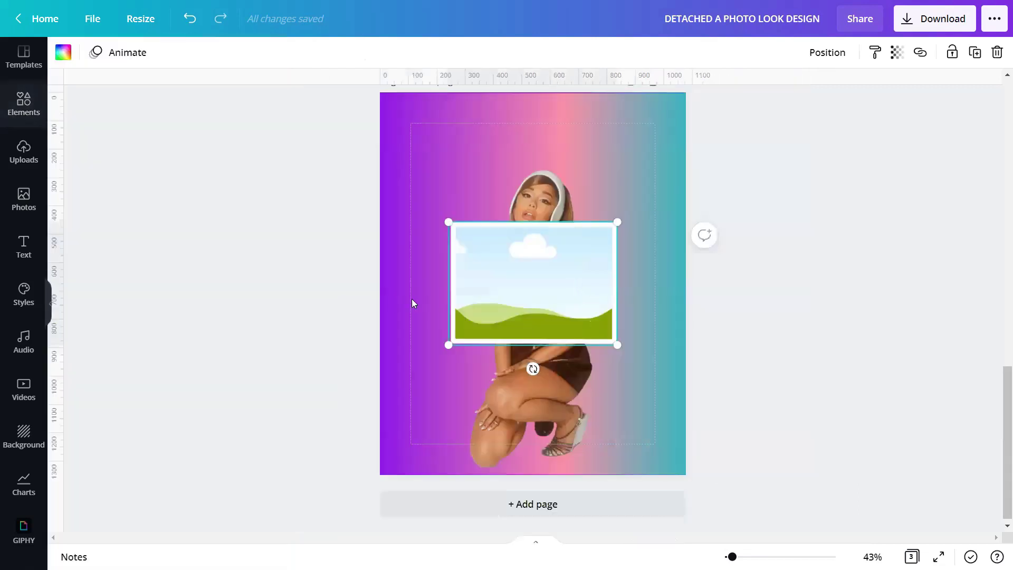
pyautogui.moveTo(567, 301); pyautogui.dragTo(562, 210)
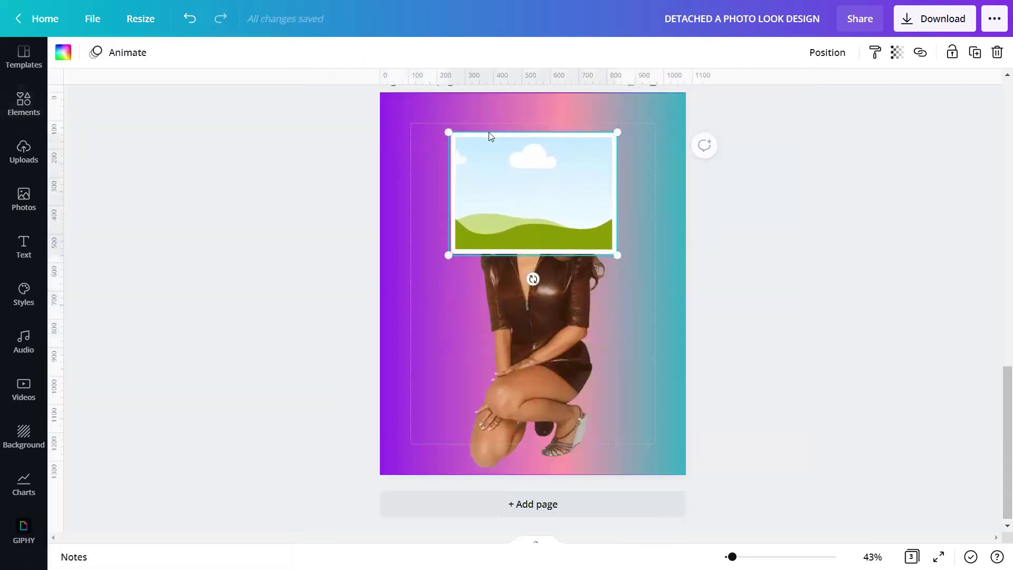
pyautogui.moveTo(530, 149); pyautogui.dragTo(527, 165)
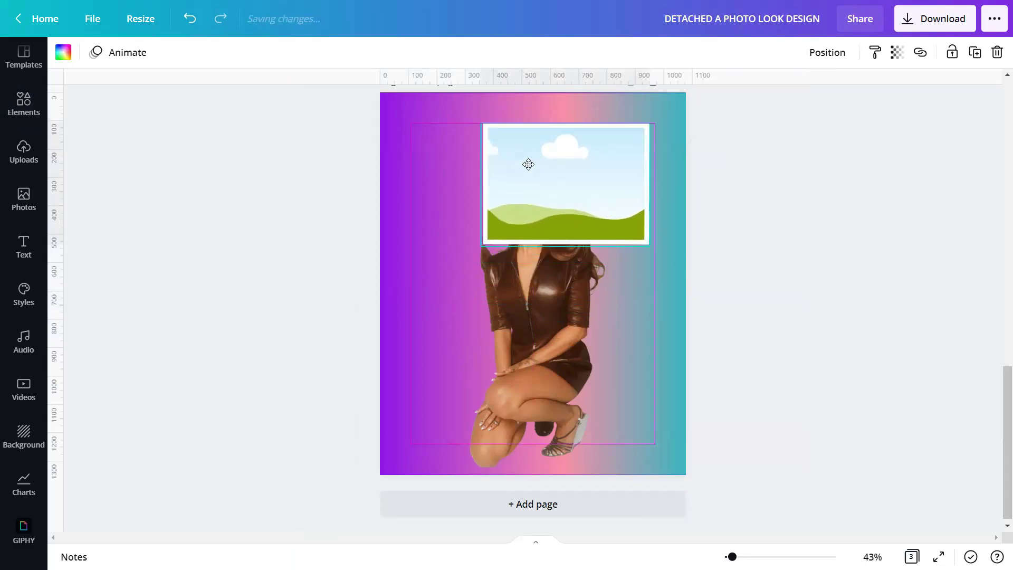
pyautogui.moveTo(647, 117); pyautogui.dragTo(597, 166)
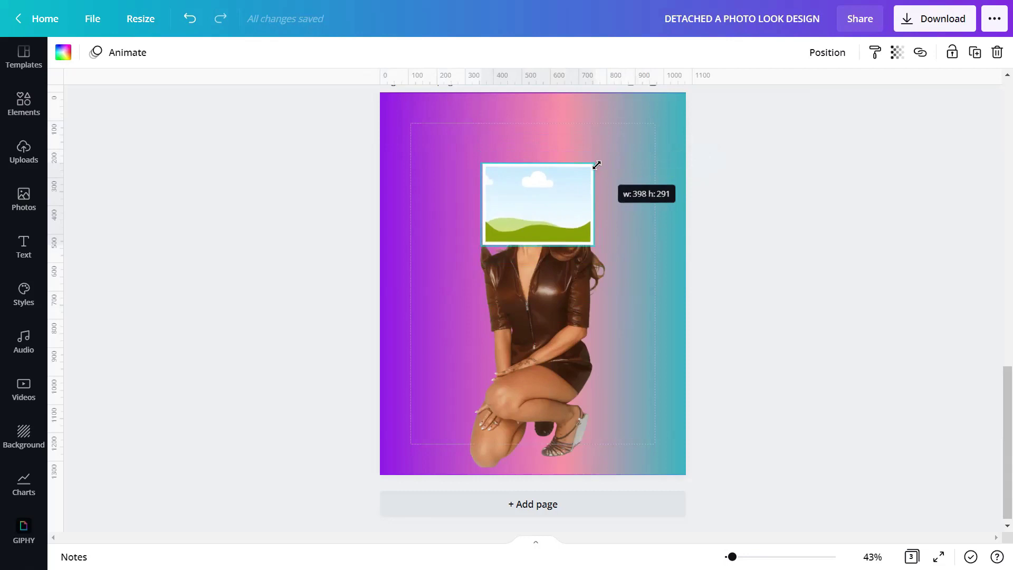
pyautogui.click(644, 151)
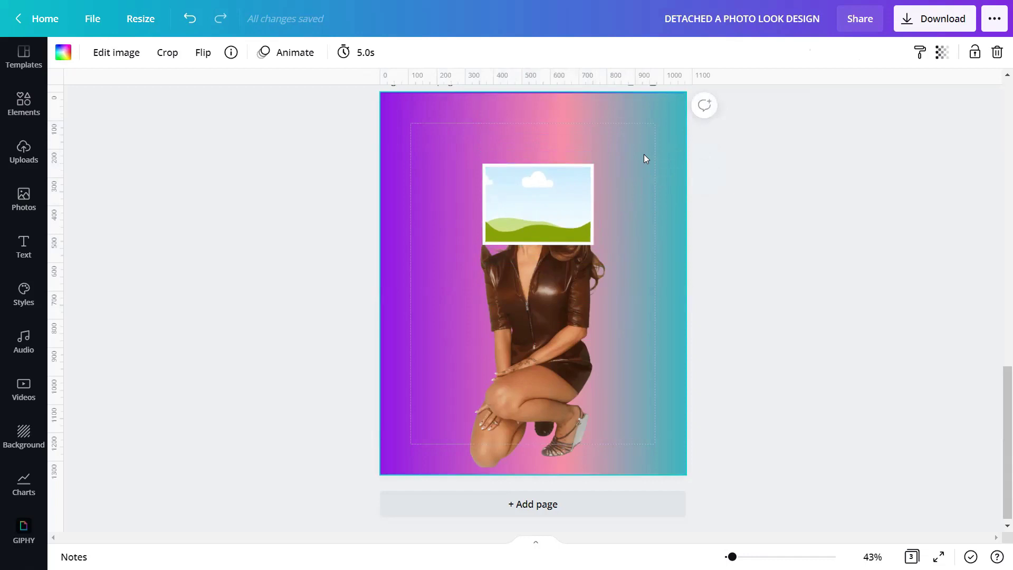
# Step: Drop the kneeling woman upload into the frame over her head
pyautogui.click(11, 160)
pyautogui.click(98, 224)
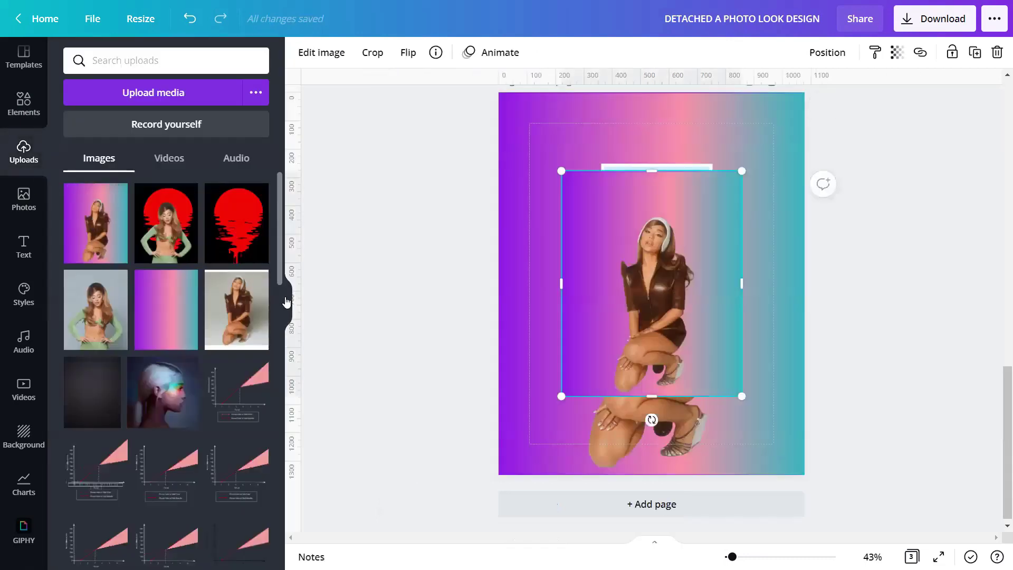
pyautogui.click(287, 301)
pyautogui.moveTo(543, 250); pyautogui.dragTo(538, 206)
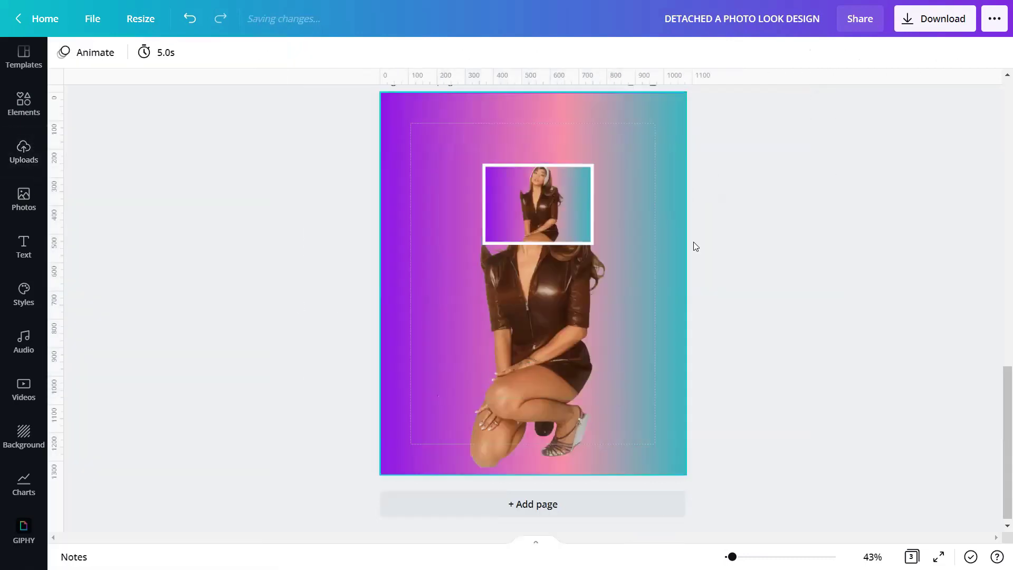
# Step: Enlarge the framed photo to full page size so her face aligns, then lock the frame
pyautogui.click(541, 195)
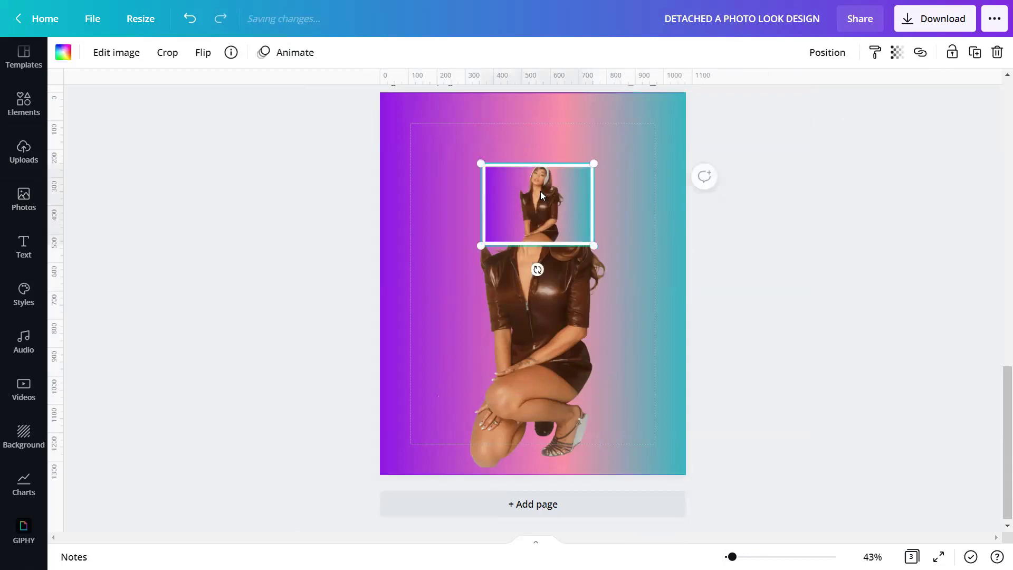
pyautogui.doubleClick(540, 191)
pyautogui.scroll(2, 490, 252)
pyautogui.moveTo(475, 260); pyautogui.dragTo(396, 369)
pyautogui.scroll(-3, 466, 249)
pyautogui.moveTo(591, 351); pyautogui.dragTo(686, 466)
pyautogui.scroll(4, 694, 367)
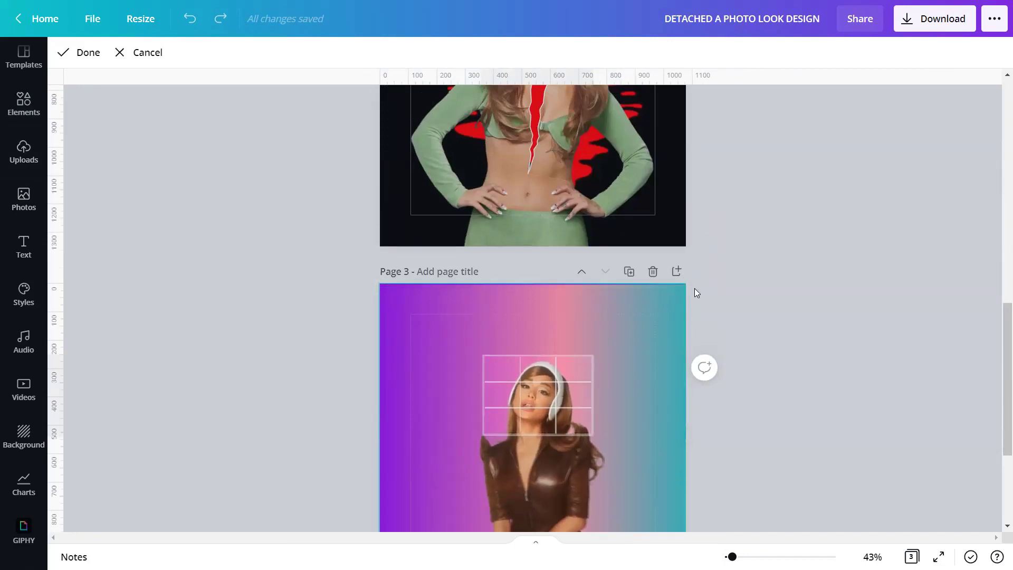
pyautogui.click(750, 285)
pyautogui.scroll(-3, 750, 285)
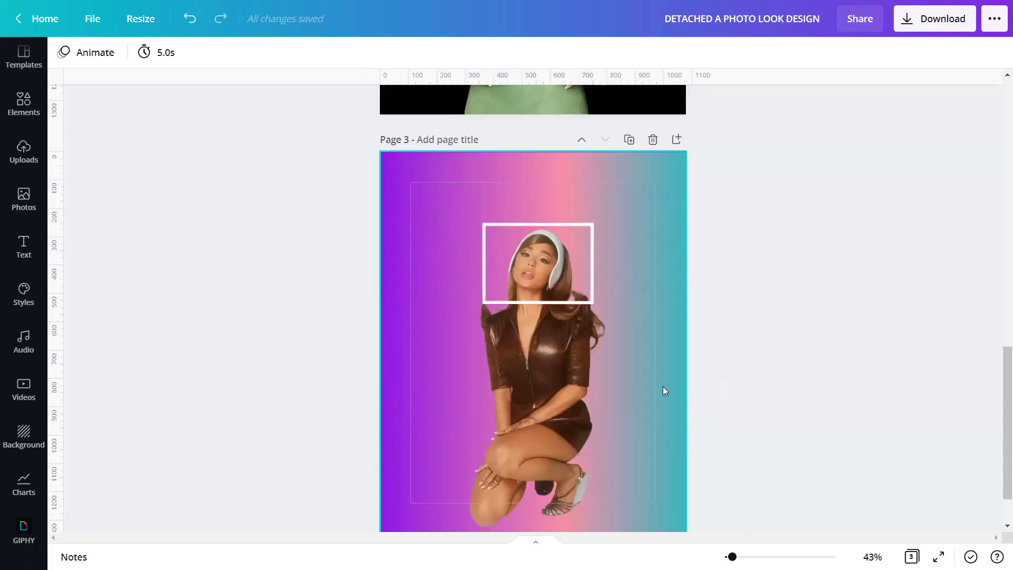
pyautogui.doubleClick(627, 340)
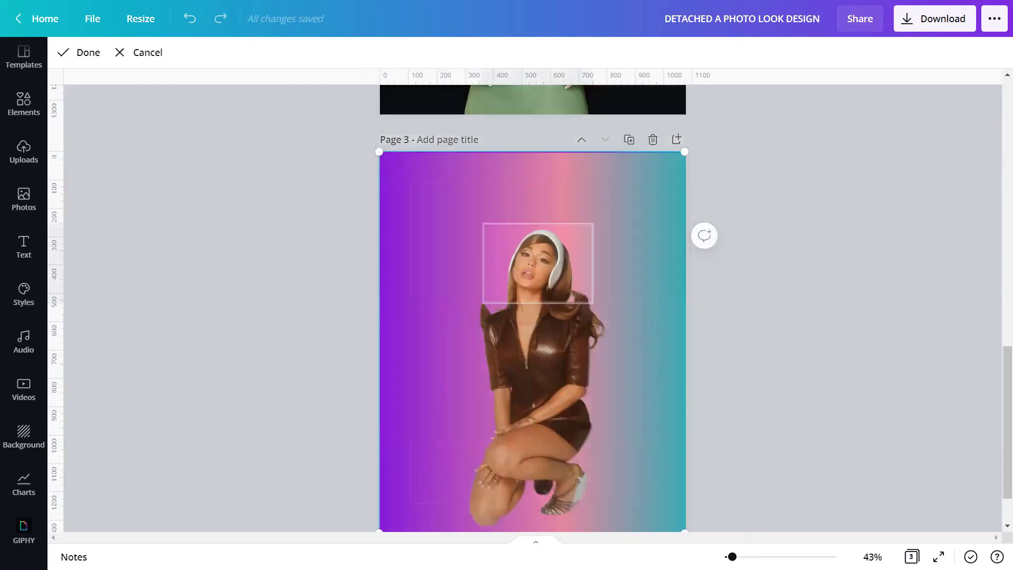
pyautogui.click(741, 433)
pyautogui.click(503, 226)
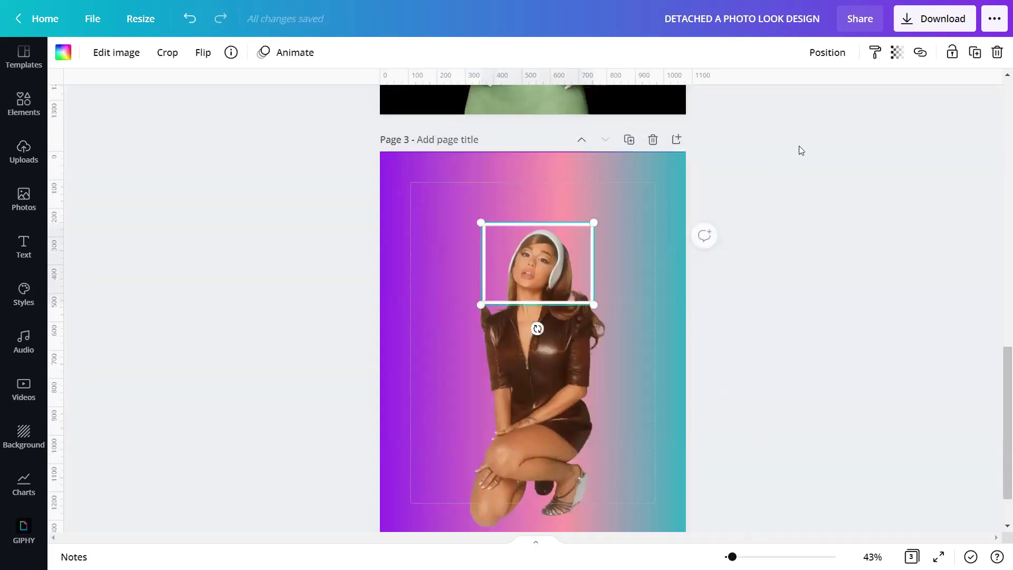
pyautogui.click(949, 52)
# Step: Add the plain gradient upload and stretch it across the whole page
pyautogui.scroll(-1, 739, 309)
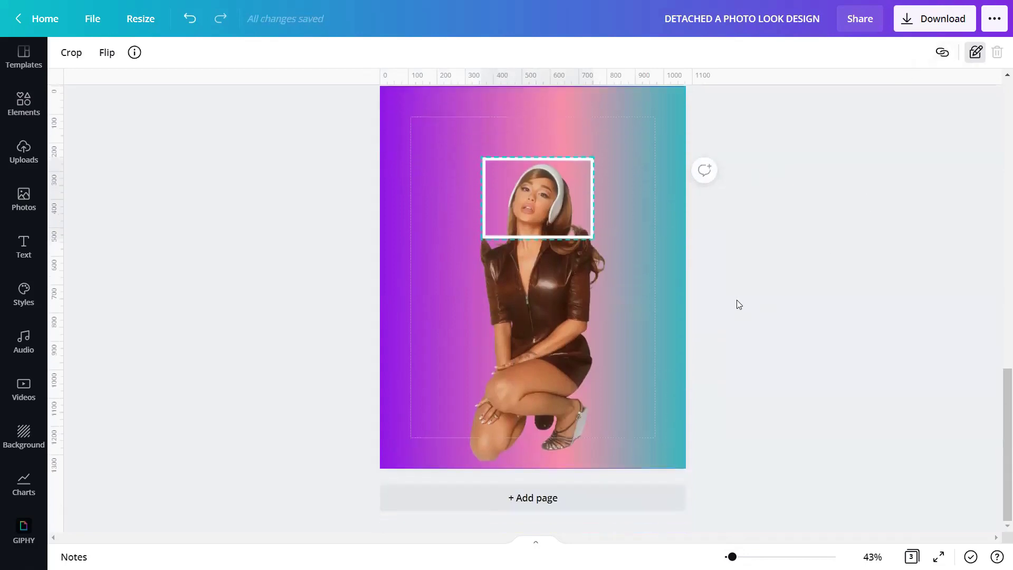
pyautogui.click(22, 163)
pyautogui.click(161, 314)
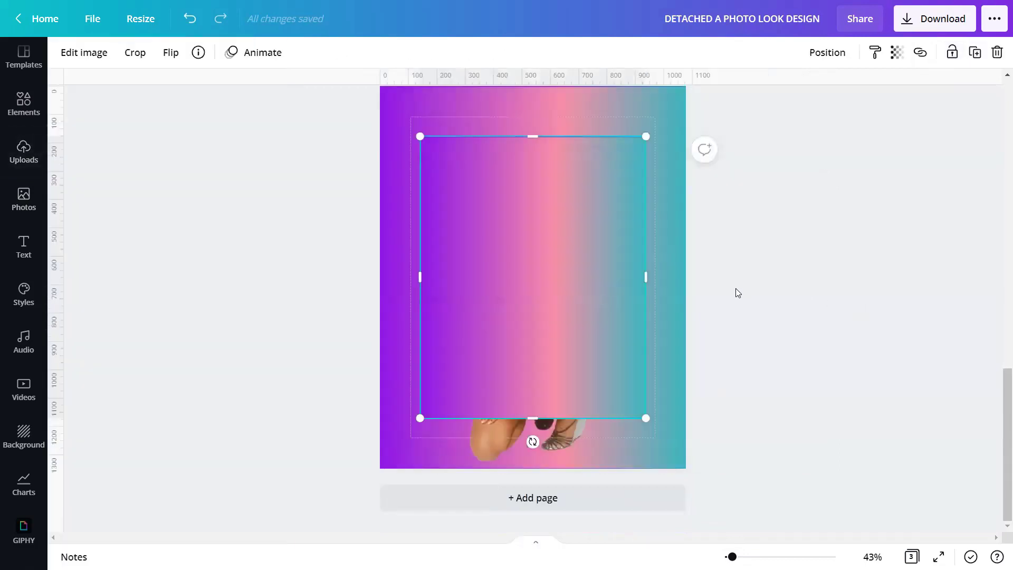
pyautogui.scroll(3, 737, 291)
pyautogui.moveTo(413, 264); pyautogui.dragTo(365, 219)
pyautogui.scroll(-3, 720, 274)
pyautogui.moveTo(648, 423); pyautogui.dragTo(688, 424)
# Step: Pull the gradient's top and bottom edges in to form a strip at the frame's height
pyautogui.click(836, 56)
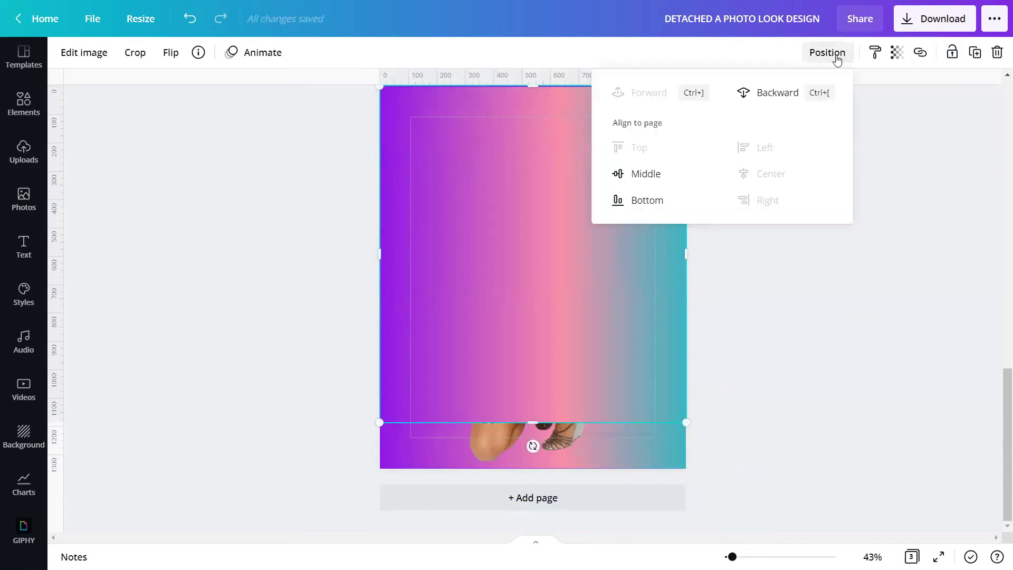
pyautogui.moveTo(532, 422); pyautogui.dragTo(532, 249)
pyautogui.moveTo(542, 78); pyautogui.dragTo(544, 162)
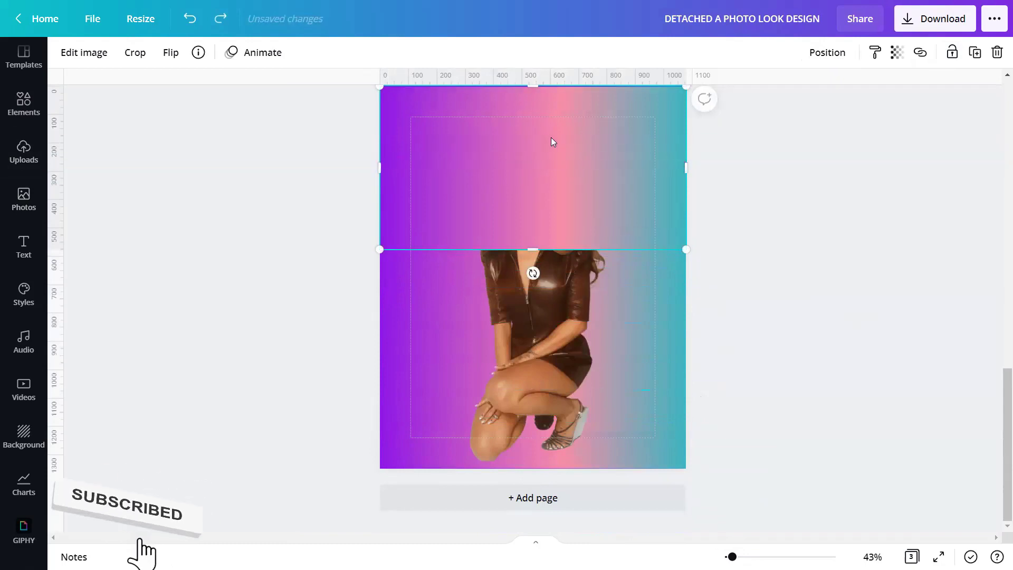
pyautogui.moveTo(538, 86); pyautogui.dragTo(551, 157)
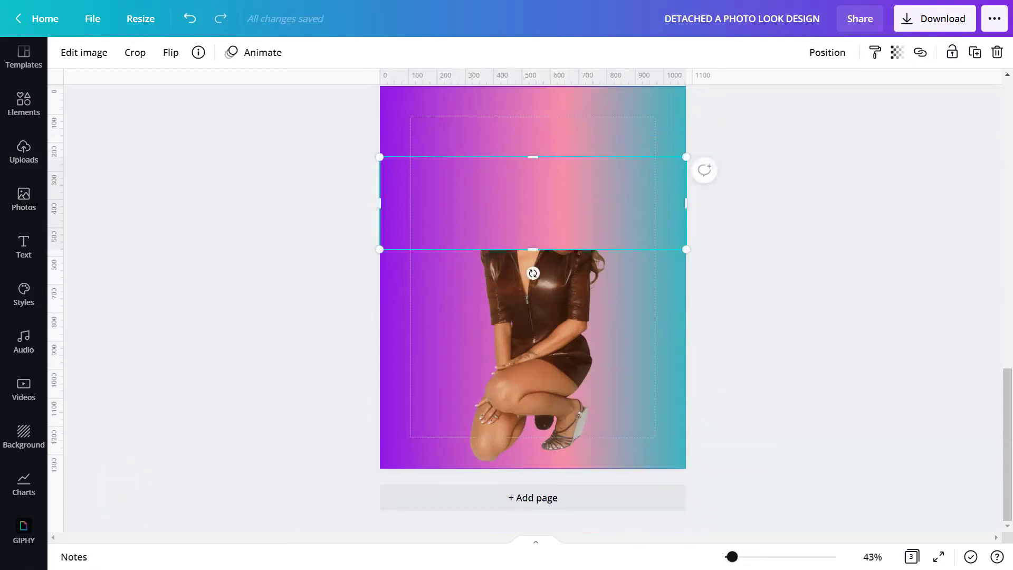
pyautogui.keyDown('ctrl'); pyautogui.scroll(10, 540, 264); pyautogui.keyUp('ctrl')
pyautogui.moveTo(557, 212); pyautogui.dragTo(562, 177)
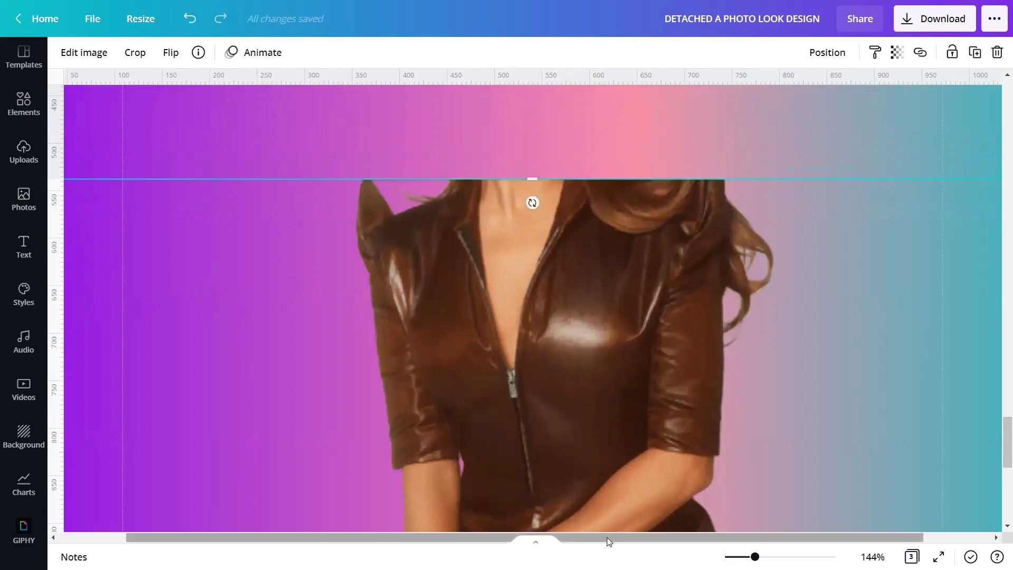
pyautogui.moveTo(607, 537); pyautogui.dragTo(538, 537)
# Step: Align the strip's top and right edges with the frame, about 398 × 287
pyautogui.click(174, 316)
pyautogui.scroll(4, 246, 231)
pyautogui.click(247, 231)
pyautogui.moveTo(104, 230); pyautogui.dragTo(454, 237)
pyautogui.scroll(4, 678, 279)
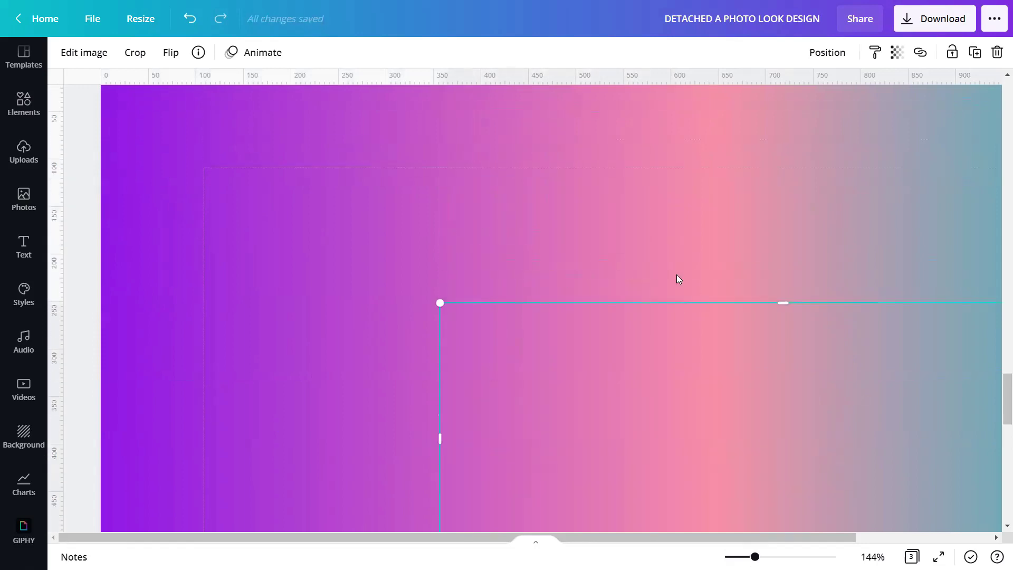
pyautogui.moveTo(686, 342); pyautogui.dragTo(680, 306)
pyautogui.moveTo(644, 538); pyautogui.dragTo(817, 460)
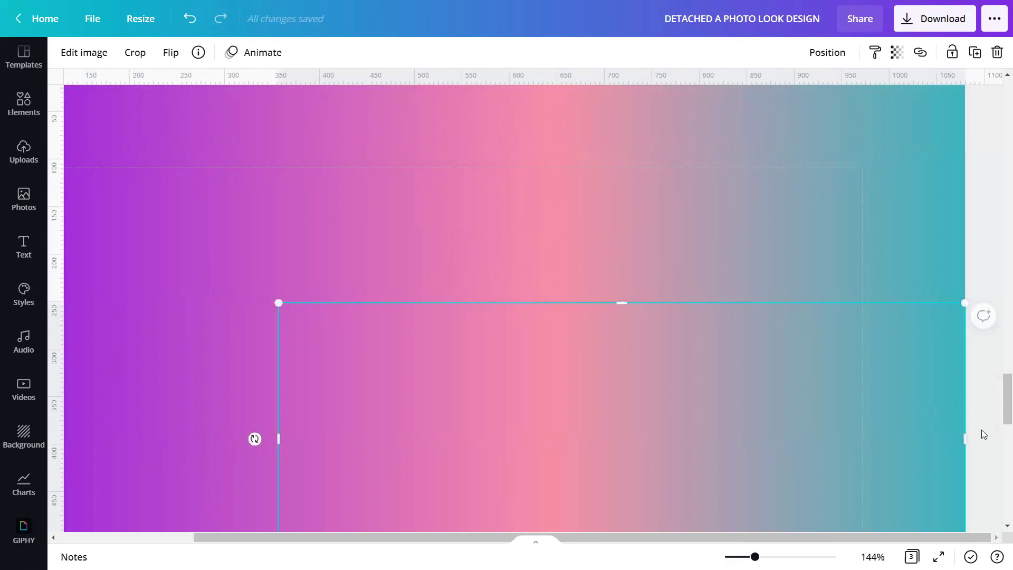
pyautogui.moveTo(509, 444); pyautogui.dragTo(657, 443)
pyautogui.click(734, 556)
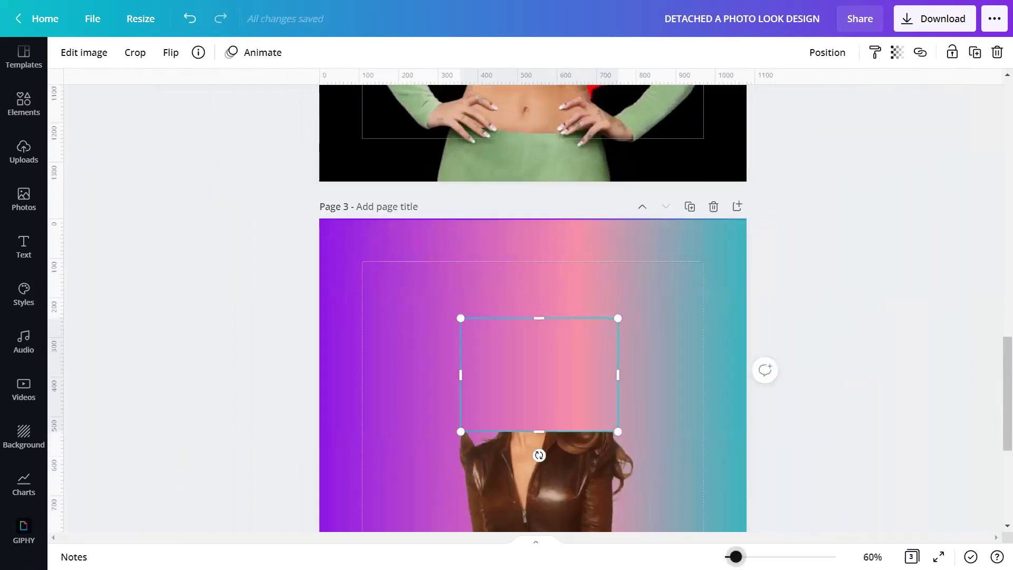
# Step: Send the gradient patch behind the framed head photo
pyautogui.click(806, 297)
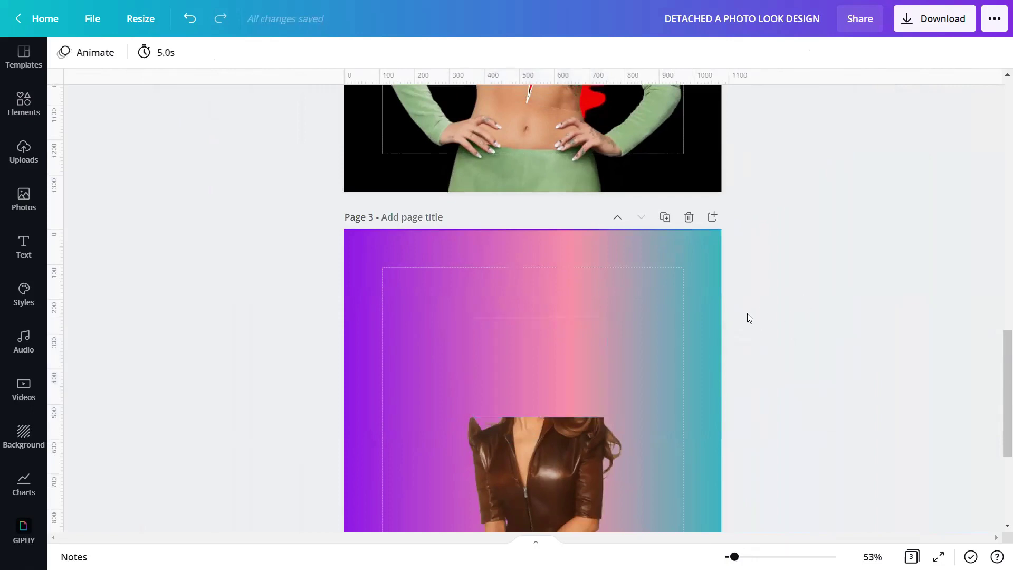
pyautogui.rightClick(516, 353)
pyautogui.click(568, 331)
pyautogui.click(838, 274)
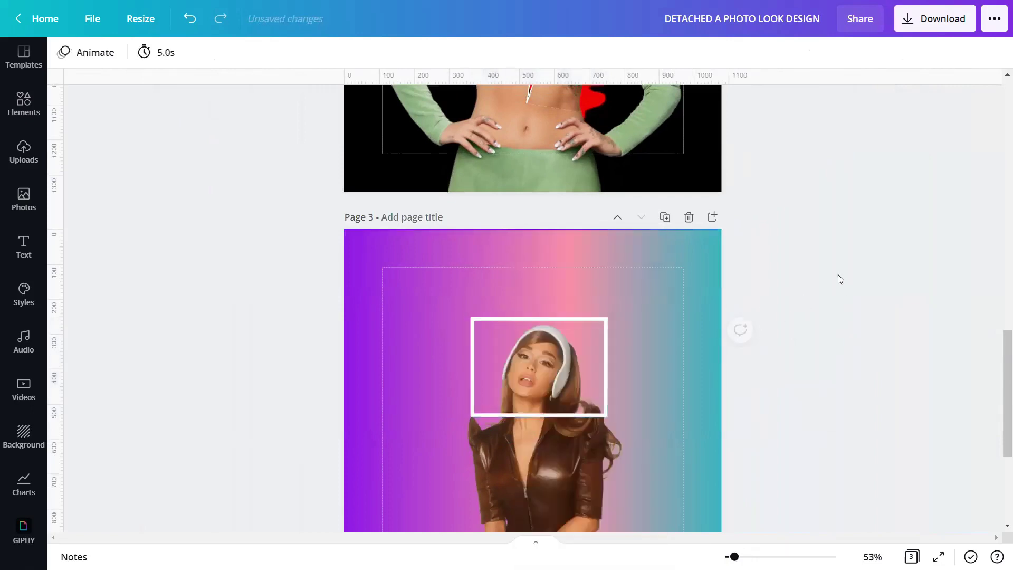
# Step: Unlock the photo frame, tilt it -15°, and nudge it up and slightly left
pyautogui.scroll(-3, 818, 274)
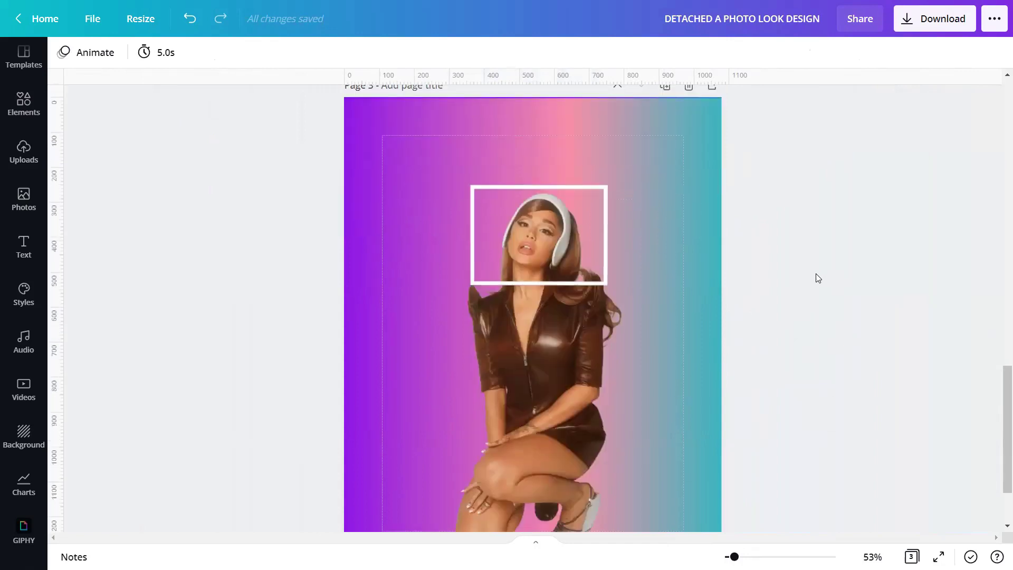
pyautogui.click(584, 202)
pyautogui.click(974, 59)
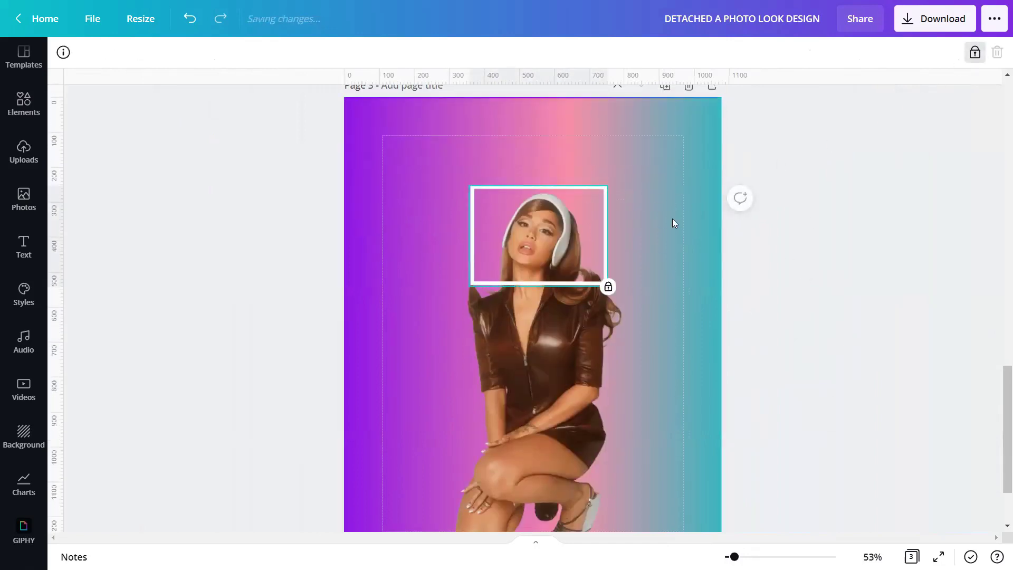
pyautogui.click(975, 52)
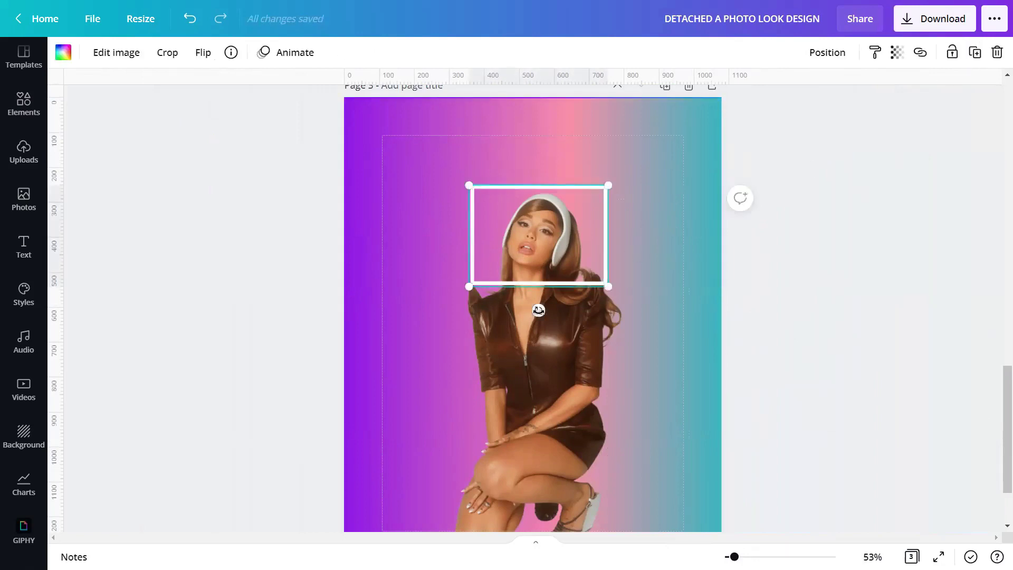
pyautogui.moveTo(538, 310); pyautogui.dragTo(568, 319)
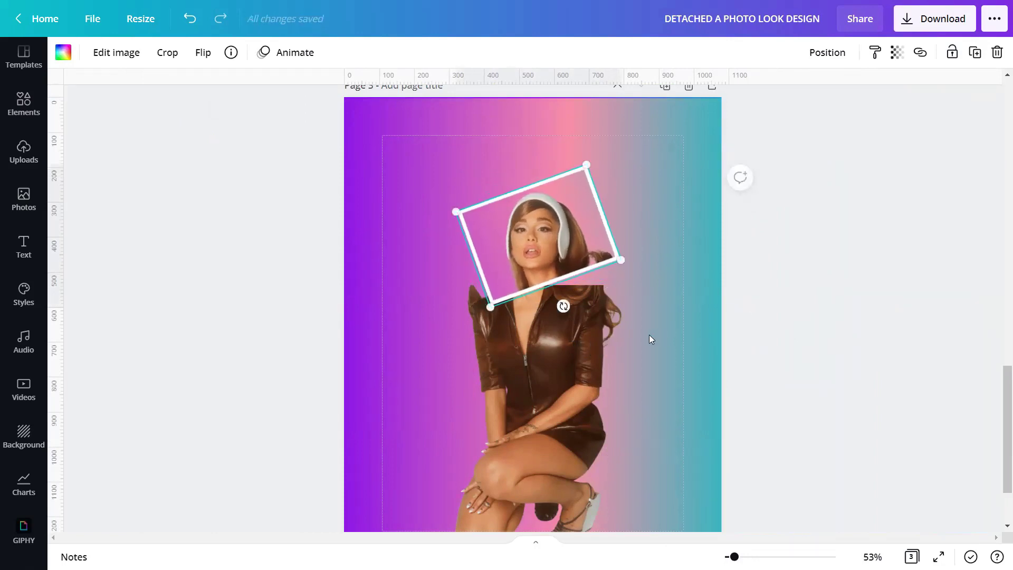
pyautogui.click(648, 334)
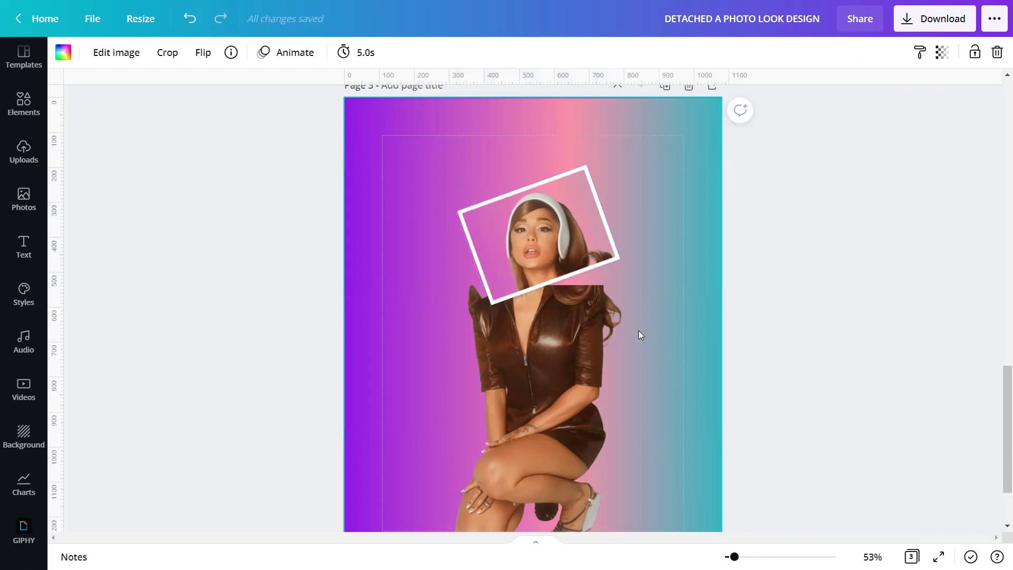
pyautogui.moveTo(493, 223)
pyautogui.mouseDown()
pyautogui.moveTo(490, 205)
pyautogui.moveTo(477, 213)
pyautogui.mouseUp()
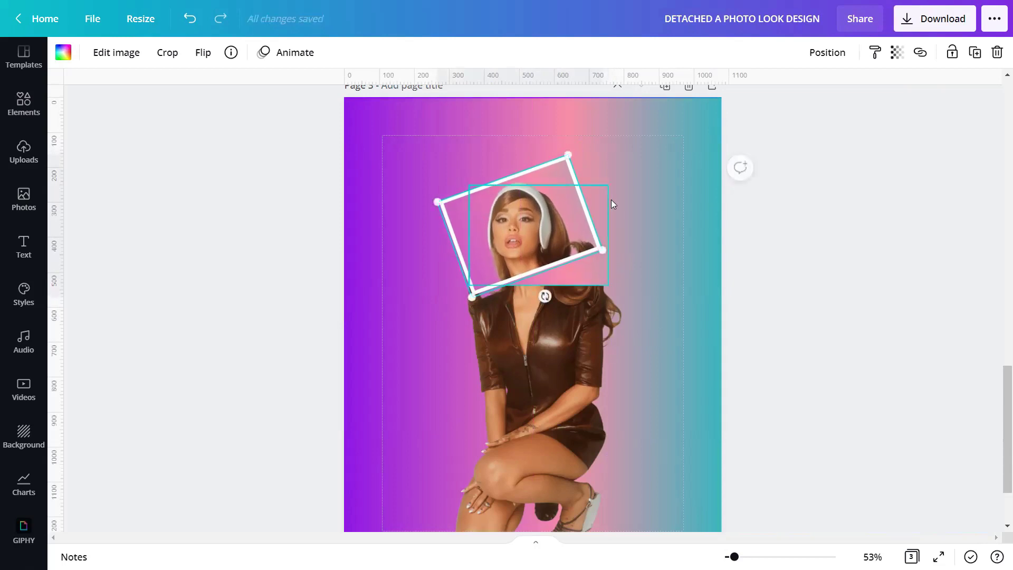
pyautogui.click(682, 199)
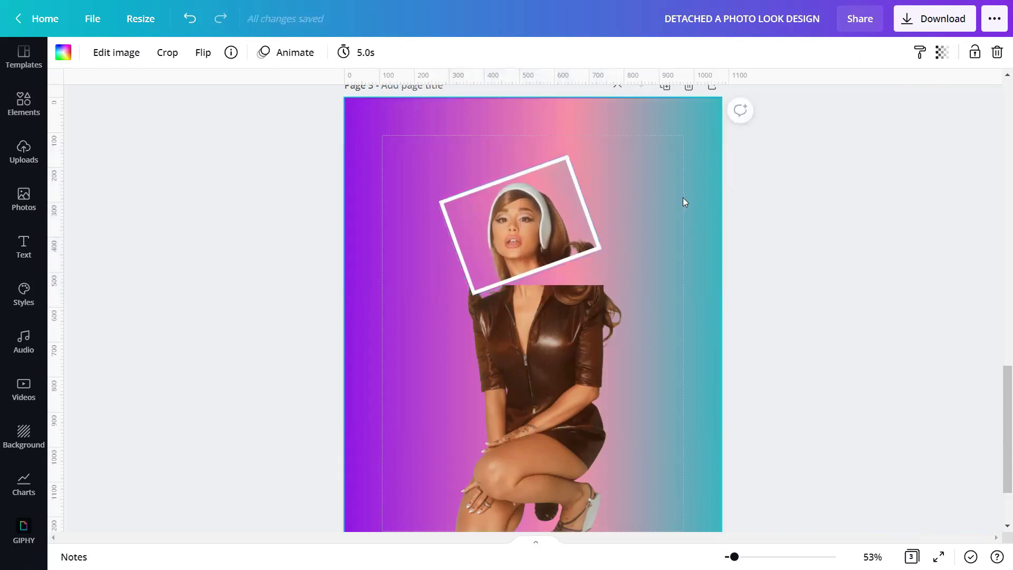
pyautogui.moveTo(562, 200); pyautogui.dragTo(557, 202)
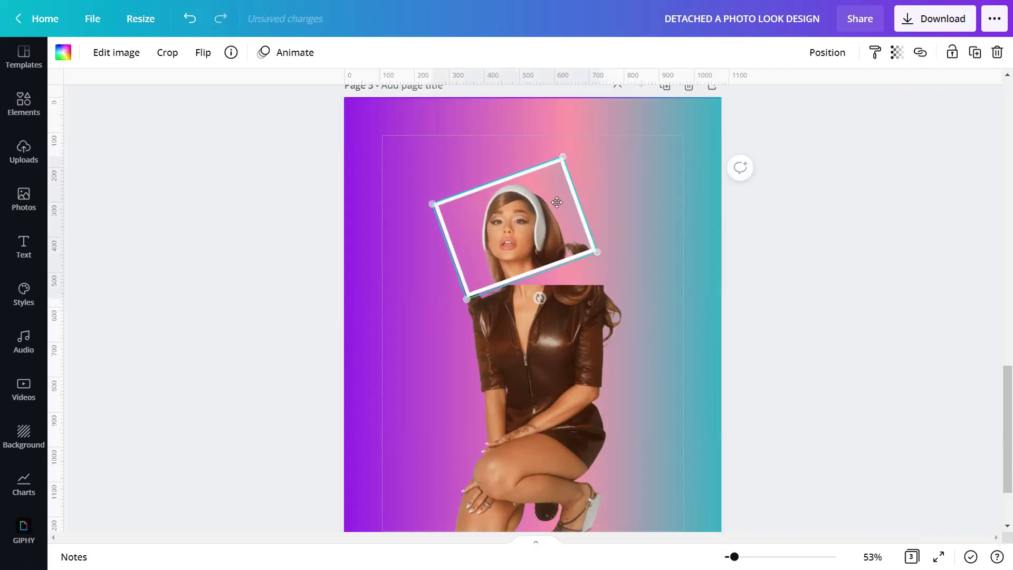
pyautogui.click(677, 197)
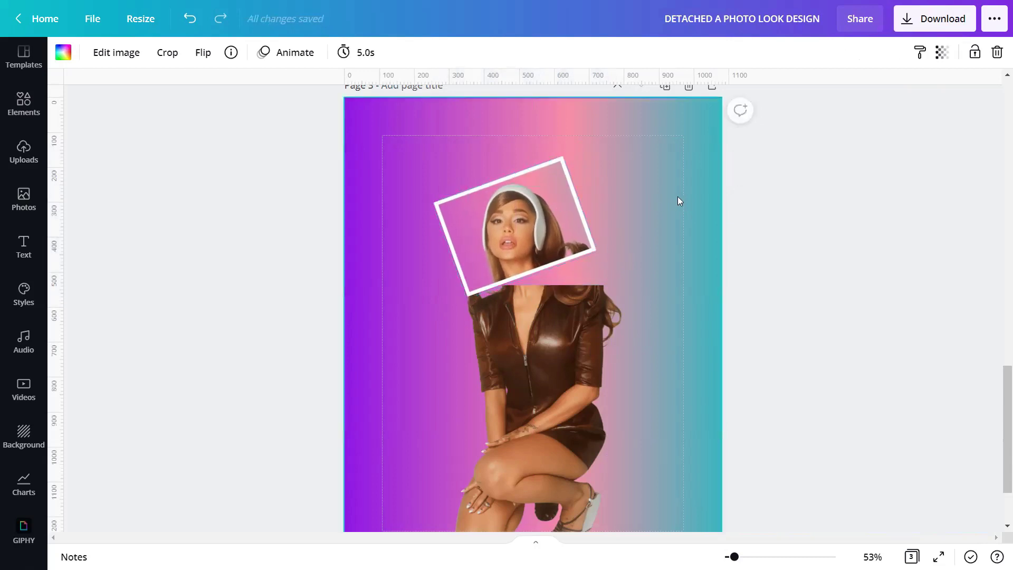
# Step: Preview the finished Page 3 as a full-screen presentation
pyautogui.click(939, 556)
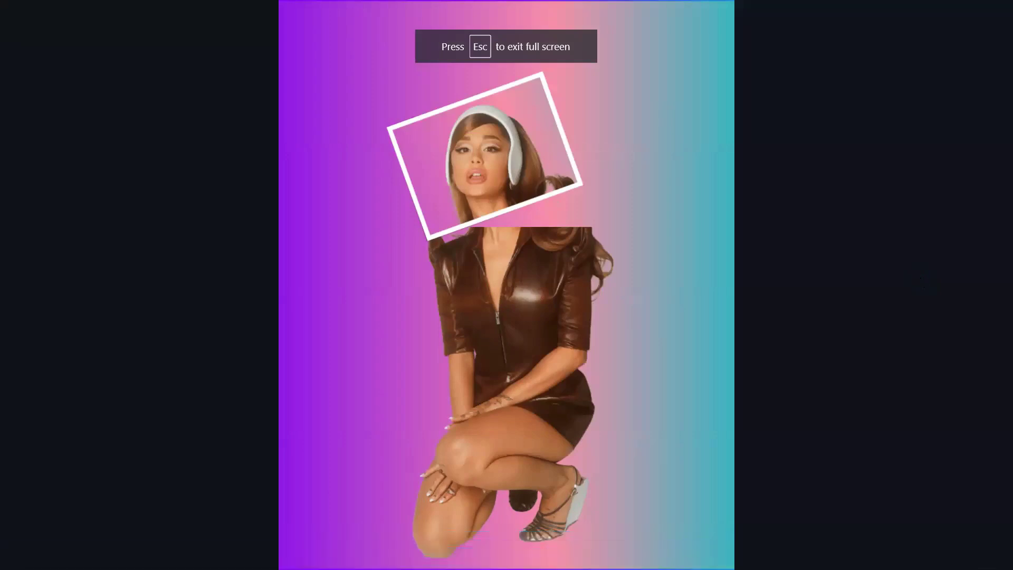
pyautogui.press('Escape')
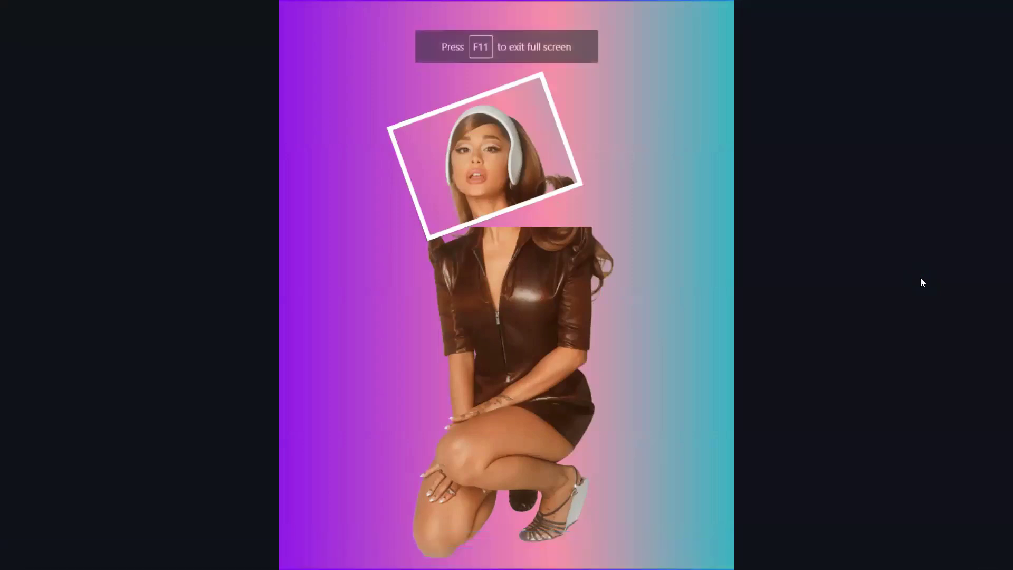
pyautogui.scroll(-2, 896, 306)
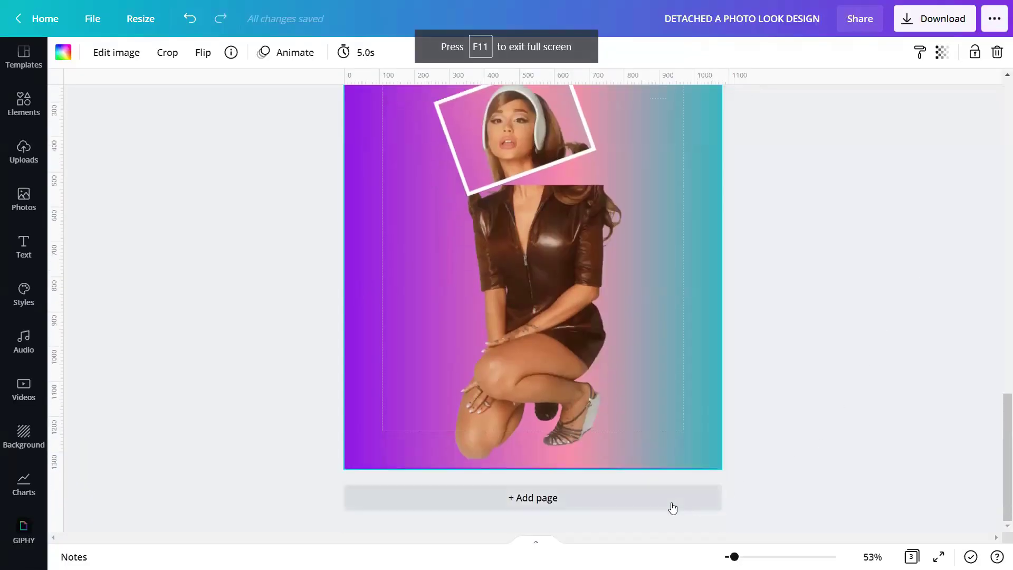
# Step: Add a fourth page and make the uploaded dark charcoal texture its full background
pyautogui.click(670, 507)
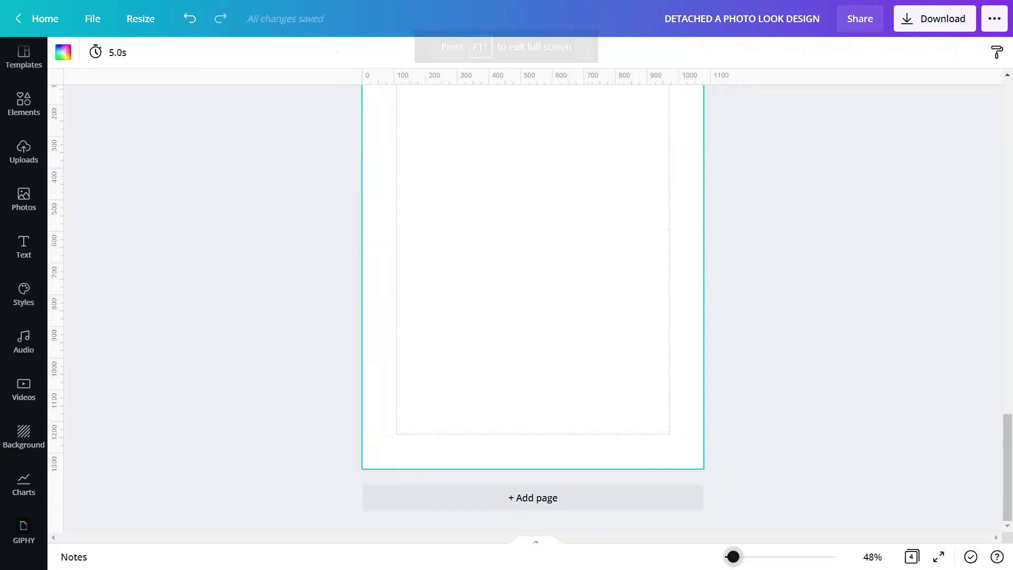
pyautogui.click(867, 432)
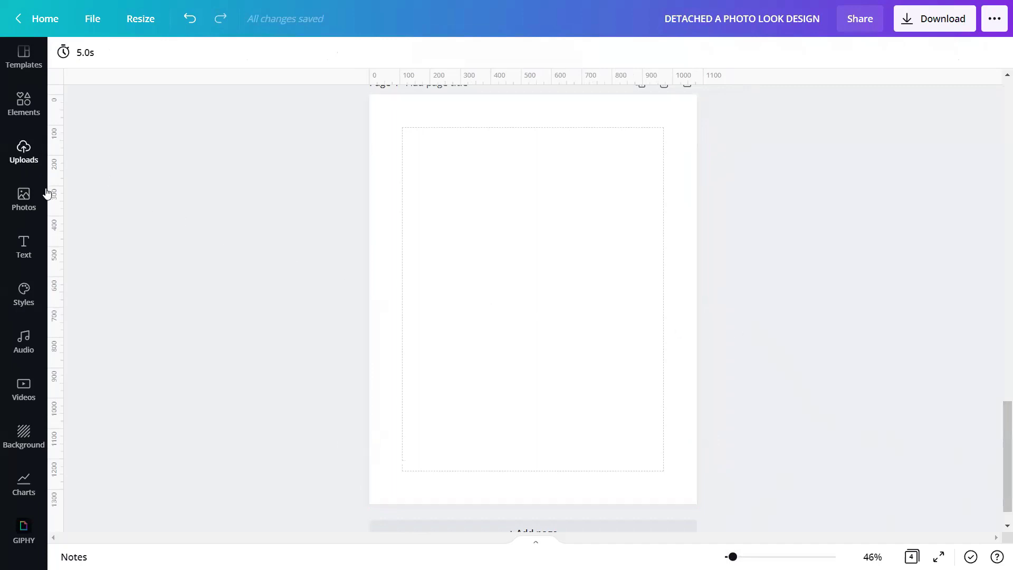
pyautogui.click(24, 152)
pyautogui.click(94, 393)
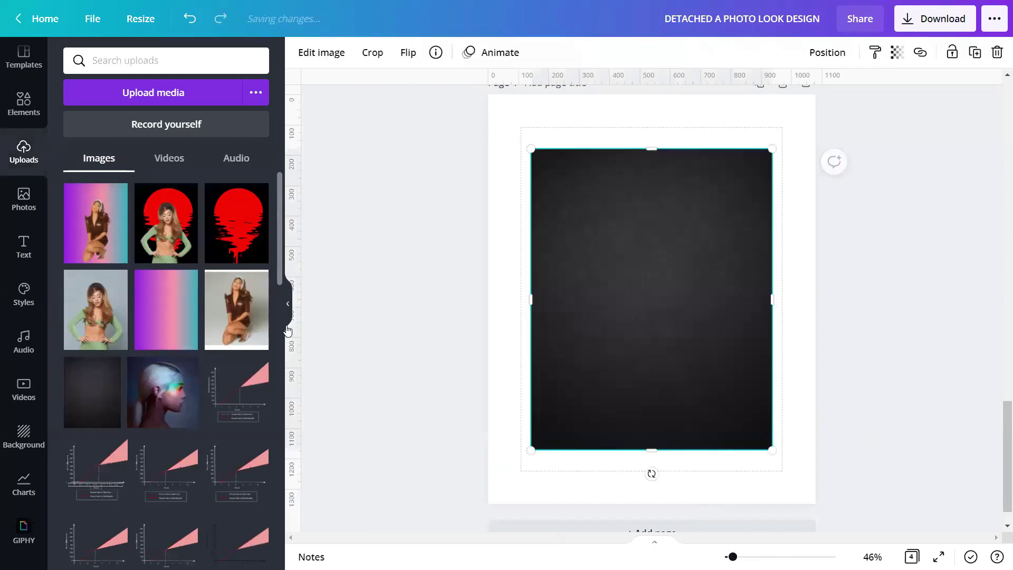
pyautogui.click(288, 331)
pyautogui.rightClick(596, 239)
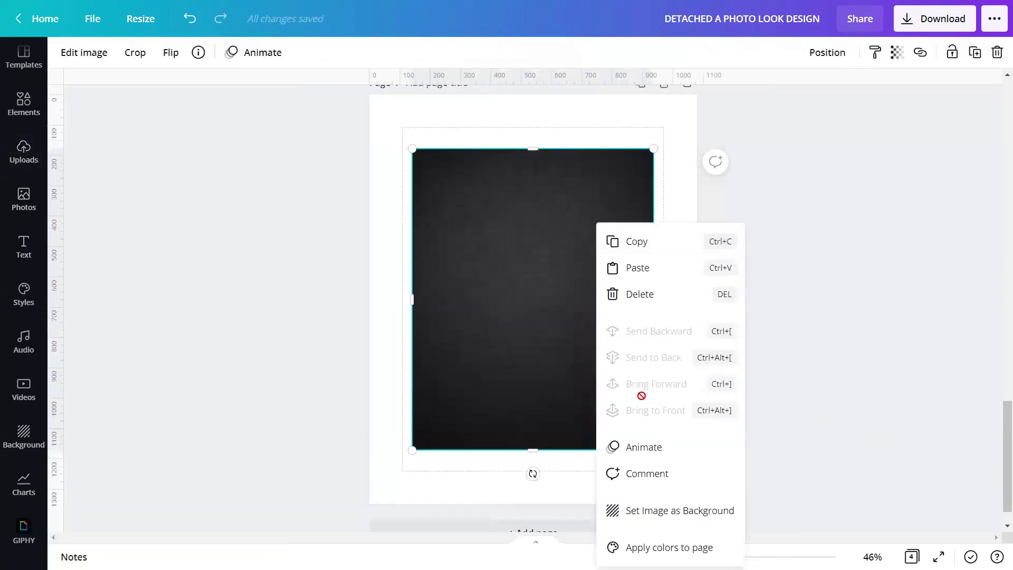
pyautogui.click(628, 510)
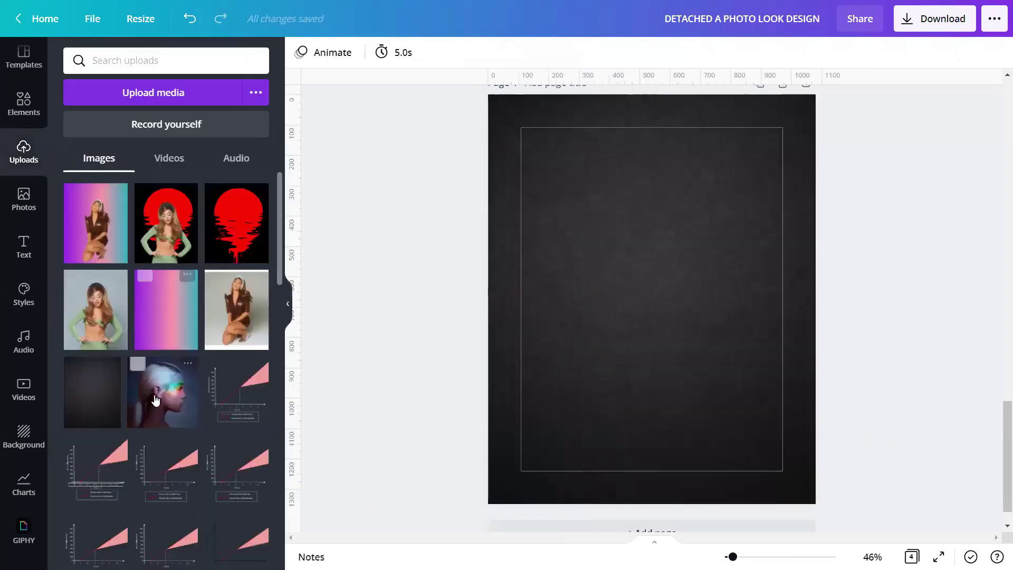
# Step: Add the rainbow-lit profile portrait to page 4 and remove its background
pyautogui.click(153, 385)
pyautogui.click(287, 306)
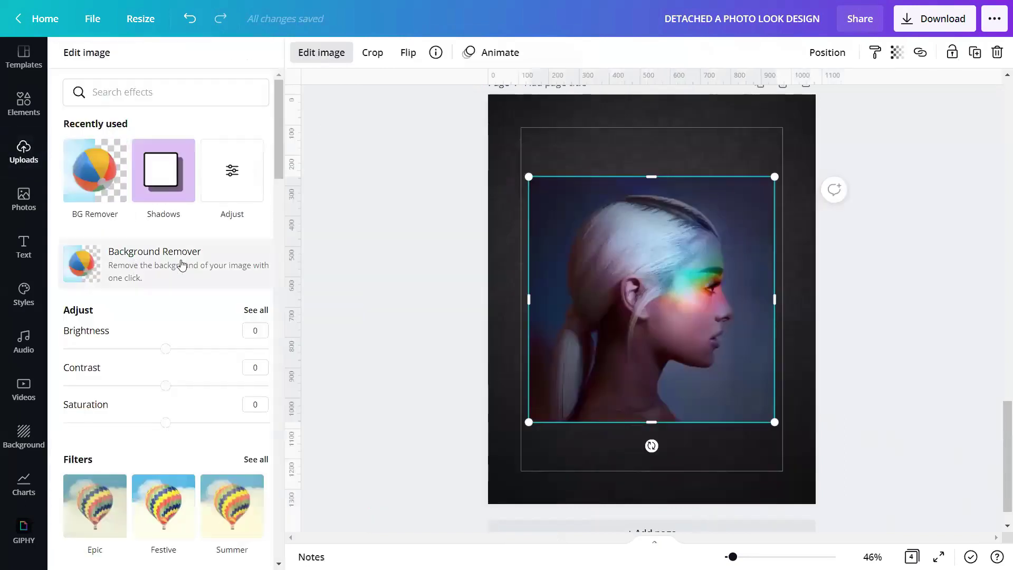
pyautogui.click(180, 264)
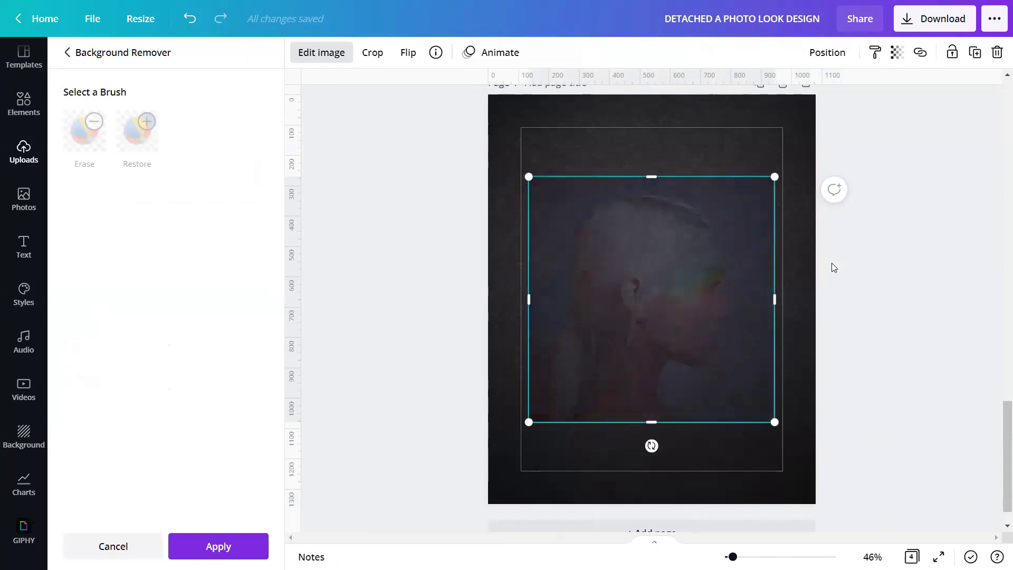
pyautogui.click(240, 546)
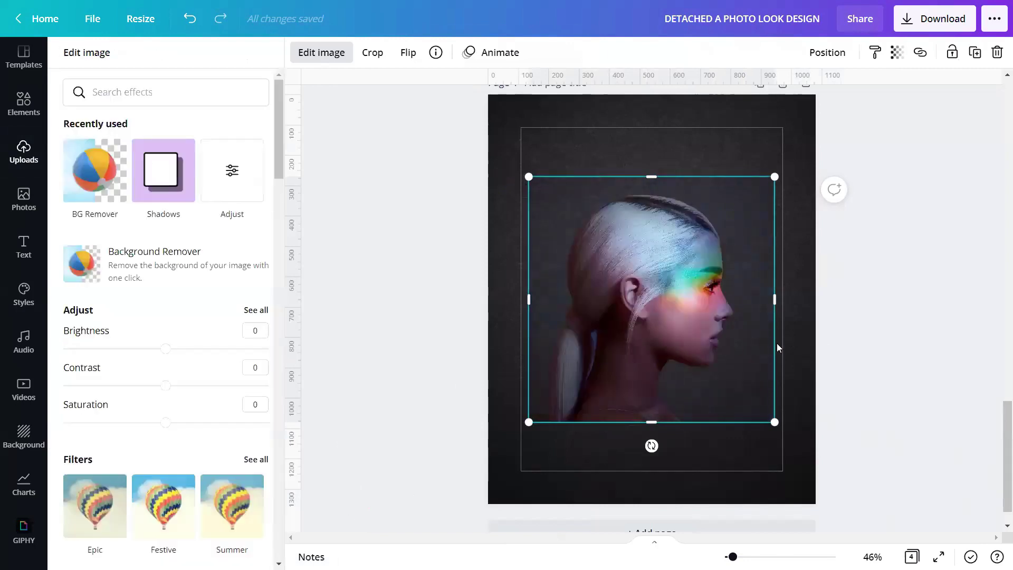
pyautogui.click(858, 338)
pyautogui.click(736, 297)
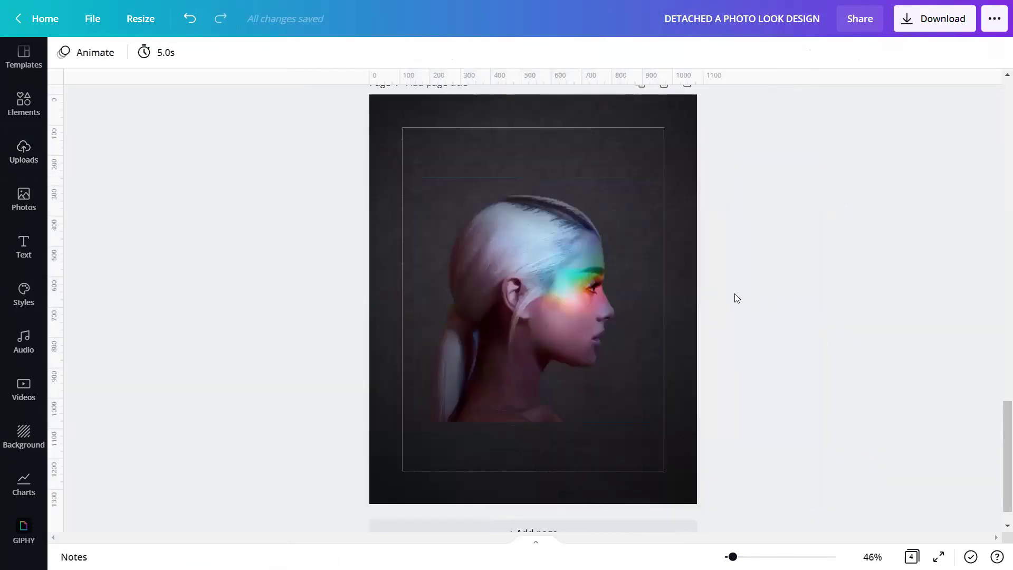
# Step: Enlarge the portrait from opposite corners to about 1,288 × 1,288
pyautogui.click(522, 265)
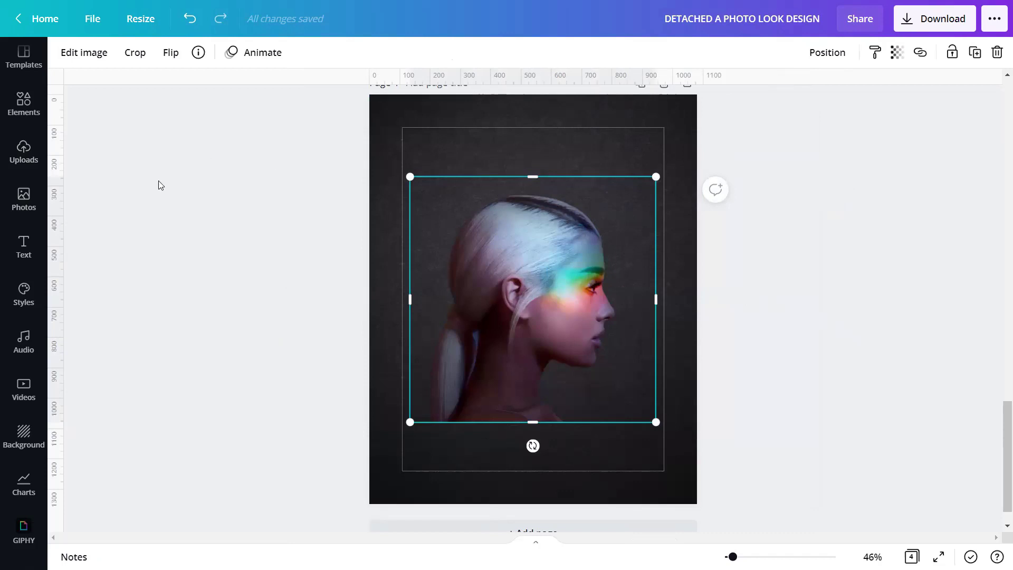
pyautogui.moveTo(408, 422); pyautogui.dragTo(343, 521)
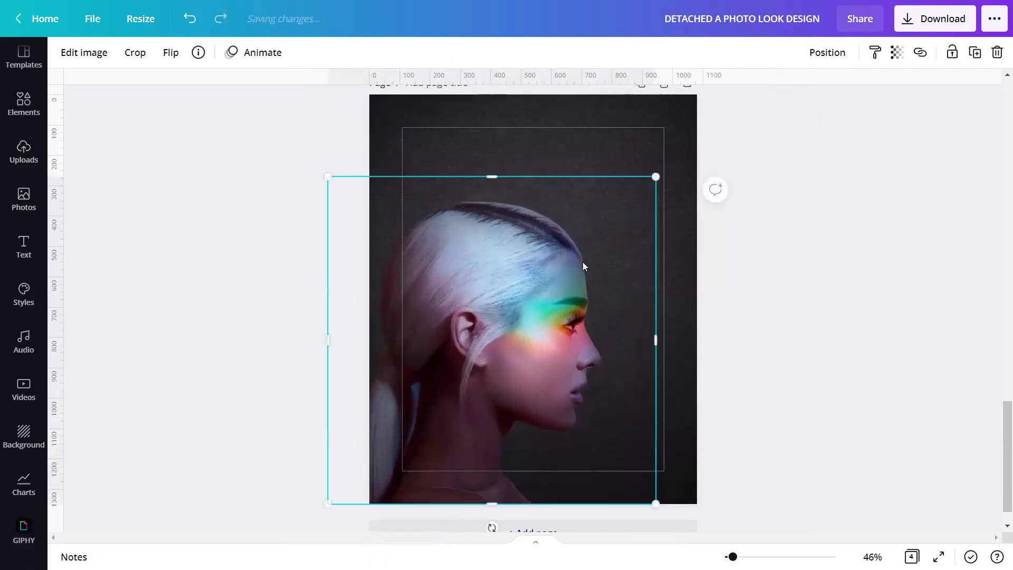
pyautogui.moveTo(648, 178); pyautogui.dragTo(743, 145)
pyautogui.click(816, 285)
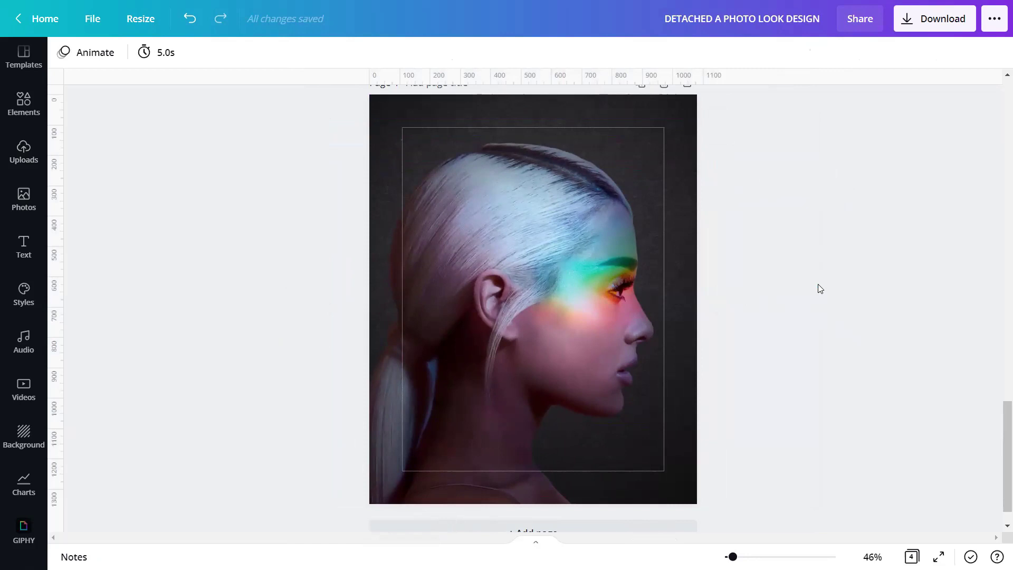
# Step: Download only Page 4 of the design as a PNG
pyautogui.click(935, 20)
pyautogui.click(985, 260)
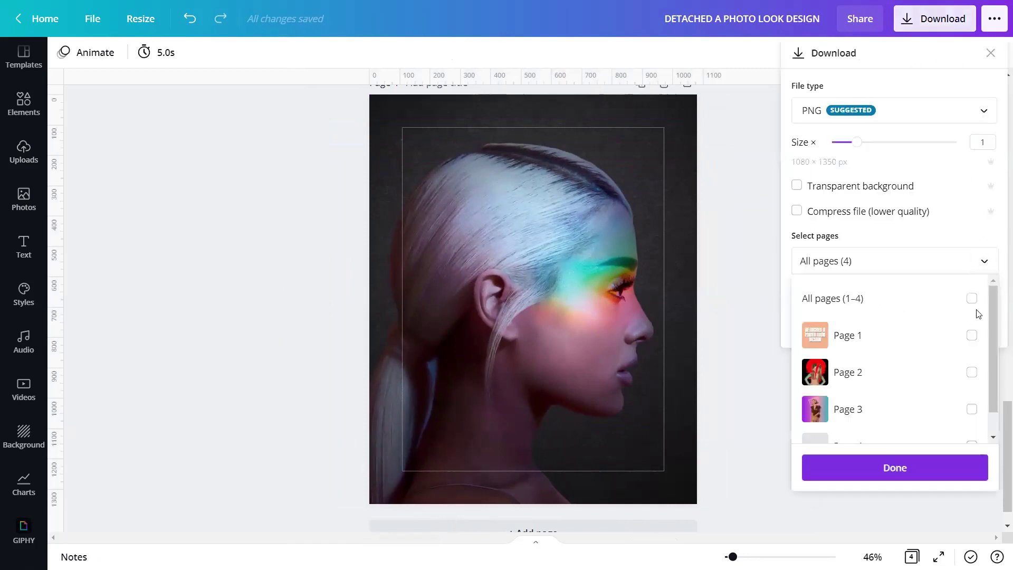
pyautogui.scroll(-1, 982, 430)
pyautogui.click(971, 418)
pyautogui.click(965, 470)
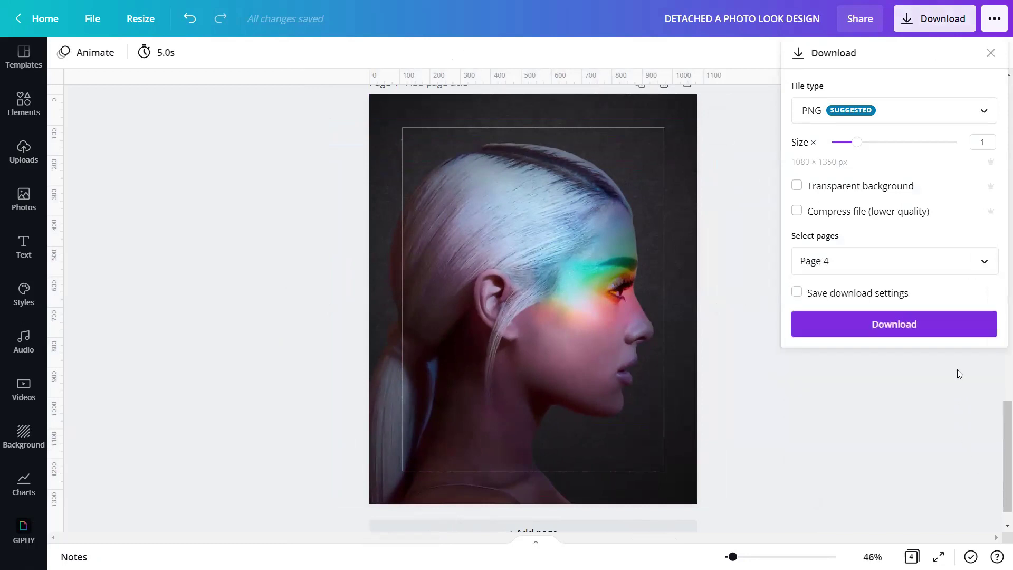
pyautogui.click(959, 330)
# Step: Continue editing and upload the downloaded Page 4 PNG into Uploads
pyautogui.moveTo(724, 470)
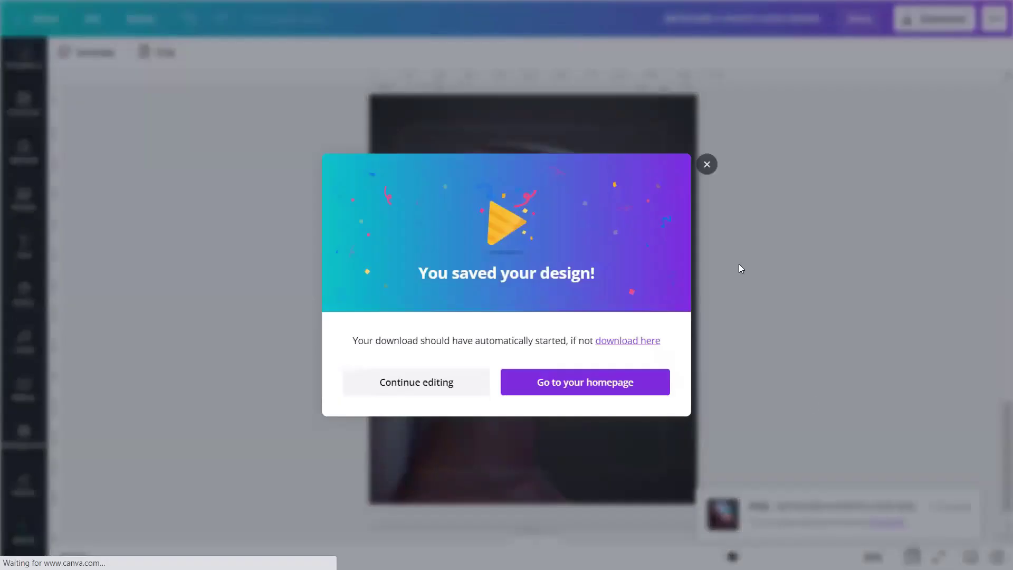
pyautogui.click(707, 164)
pyautogui.moveTo(75, 539); pyautogui.dragTo(344, 366)
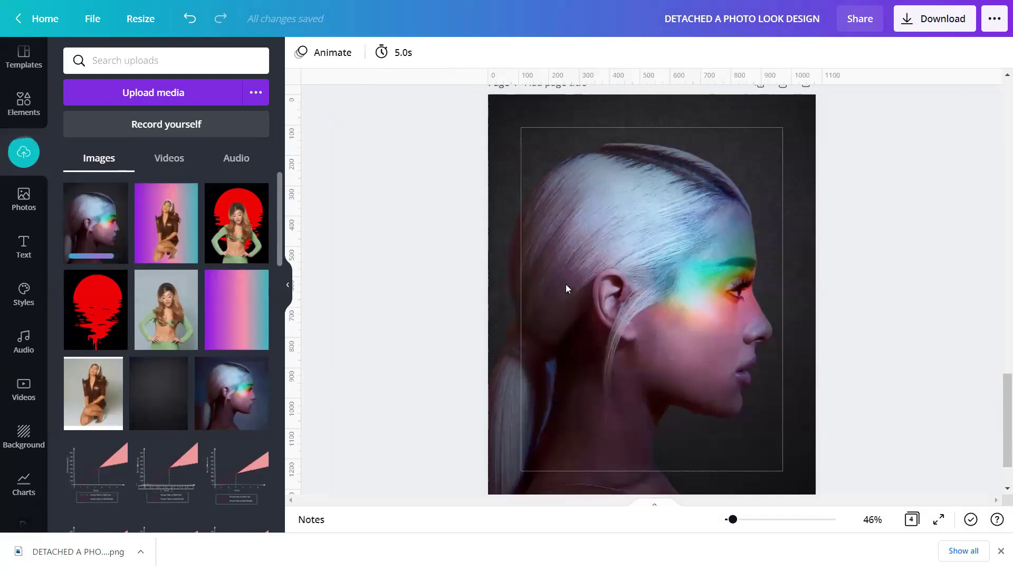
# Step: Swap page 4 for a blank page backed by the flattened portrait PNG
pyautogui.scroll(2, 765, 174)
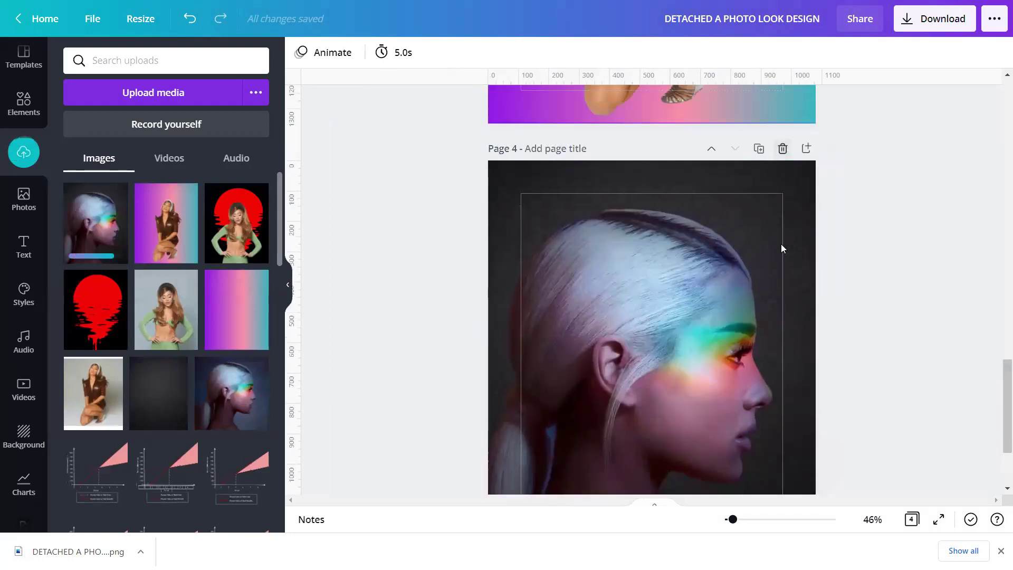
pyautogui.click(726, 464)
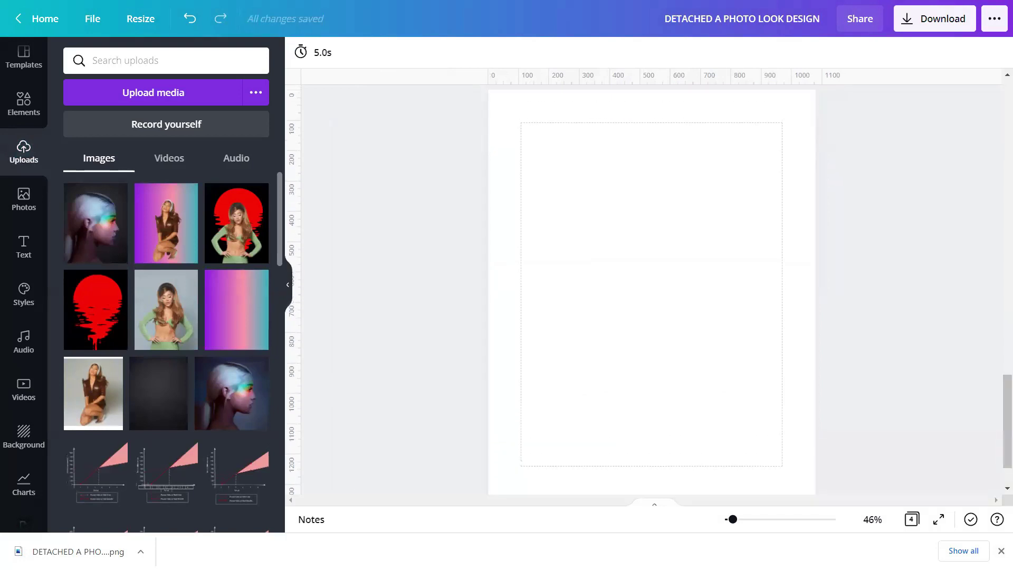
pyautogui.click(112, 240)
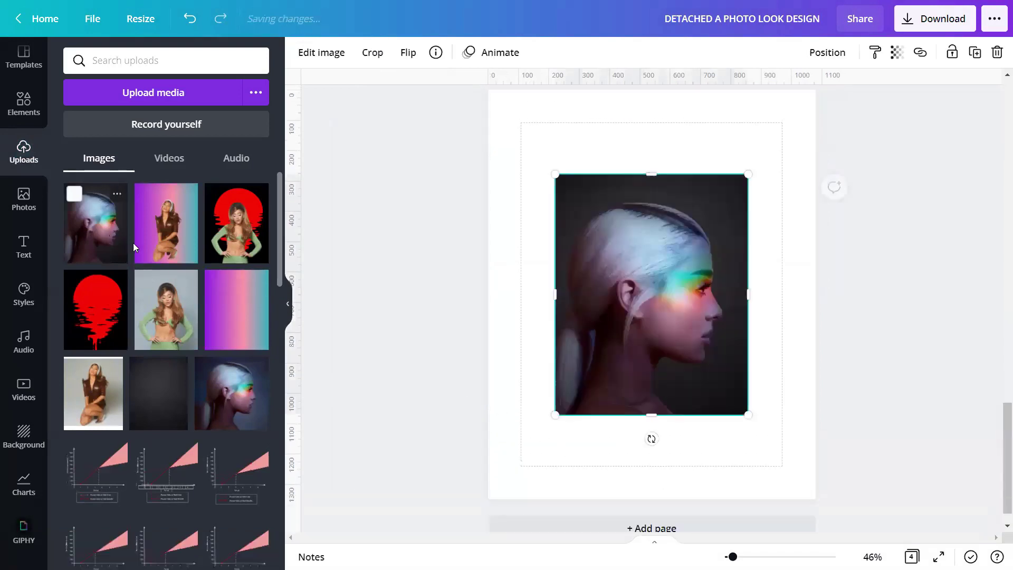
pyautogui.click(289, 309)
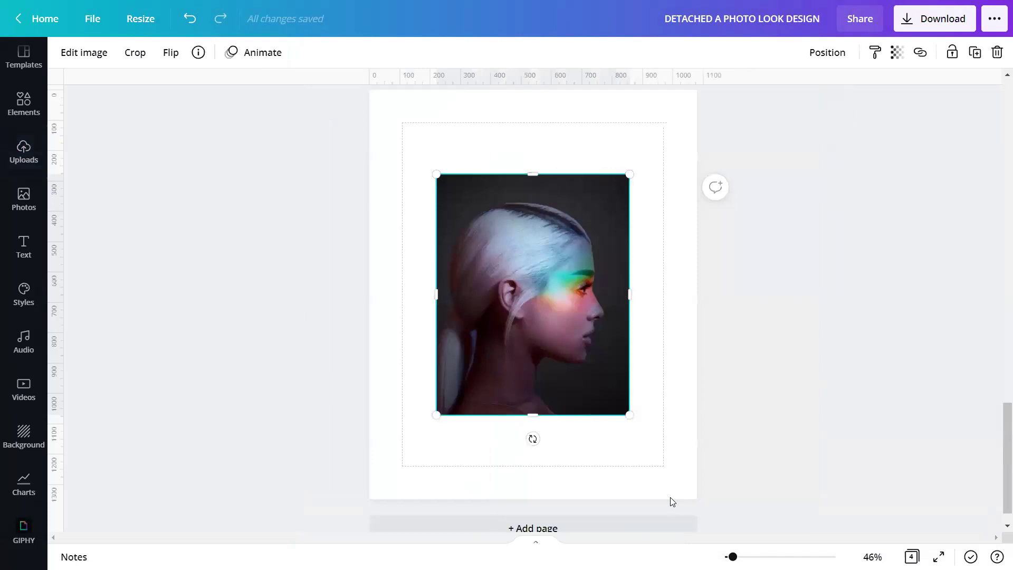
pyautogui.rightClick(539, 331)
pyautogui.click(595, 510)
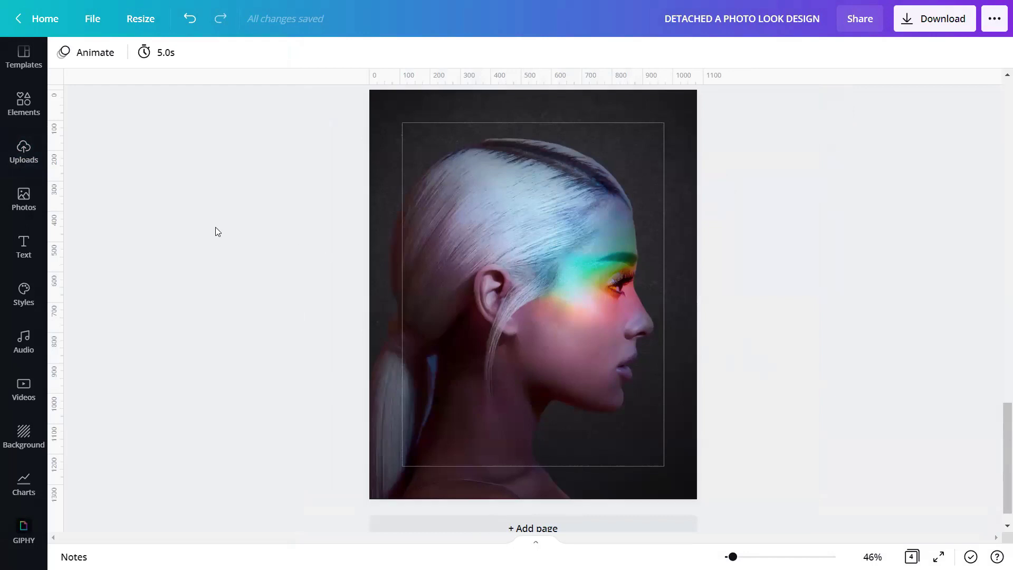
# Step: Add a second copy of the portrait image and line it up with the backdrop
pyautogui.click(22, 158)
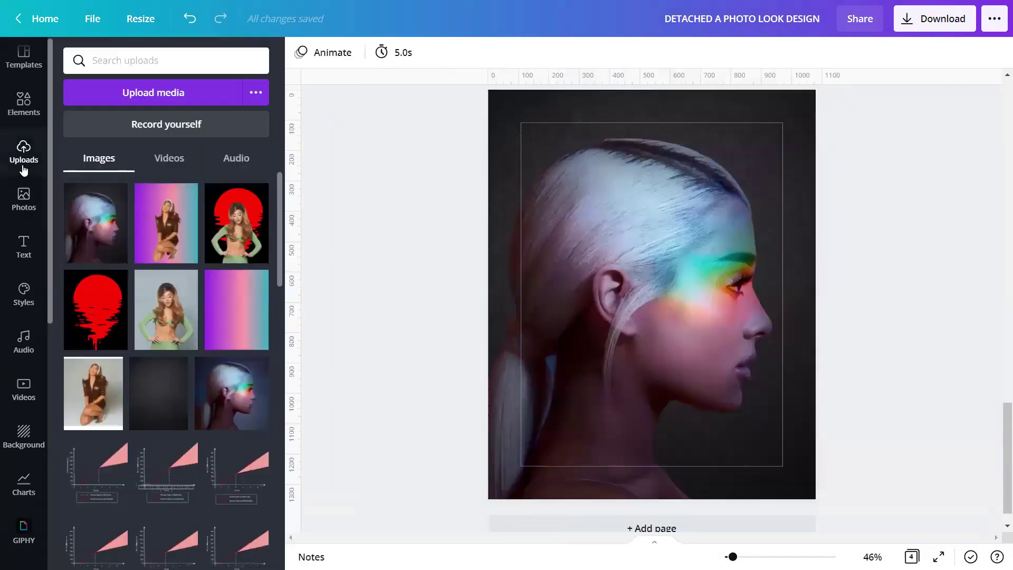
pyautogui.click(86, 244)
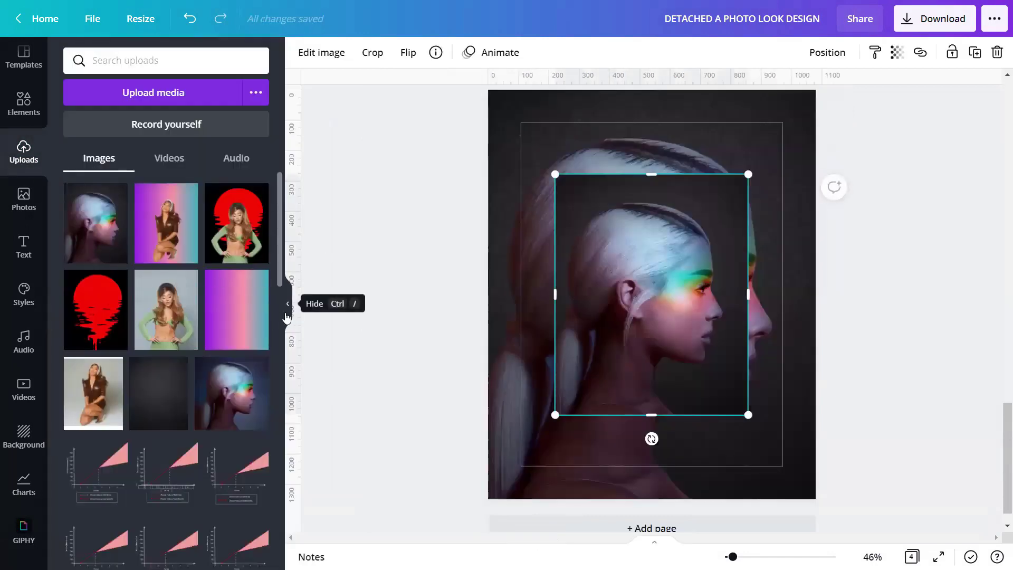
pyautogui.click(288, 304)
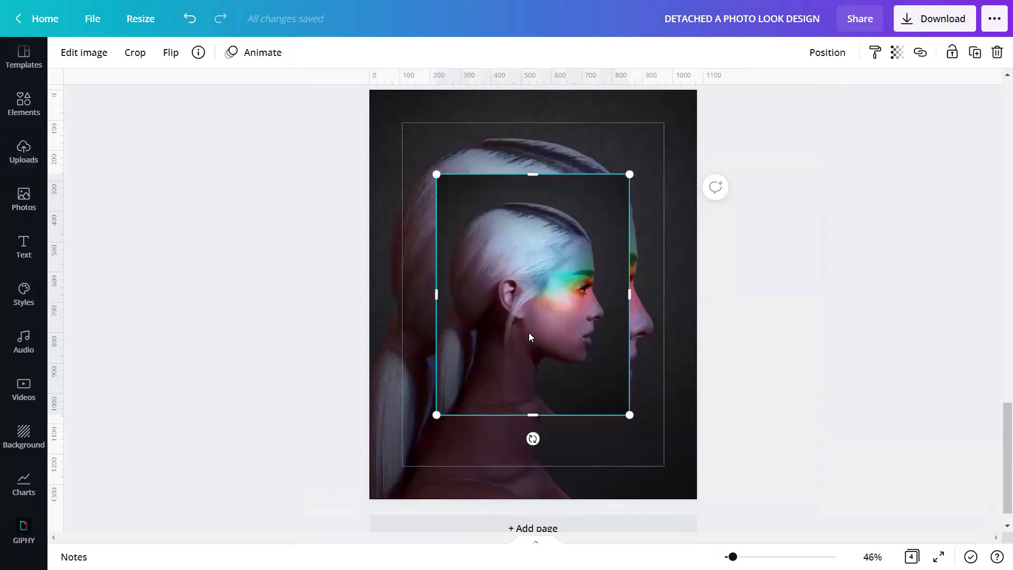
pyautogui.scroll(2, 497, 316)
pyautogui.moveTo(436, 239); pyautogui.dragTo(362, 156)
pyautogui.scroll(-2, 622, 354)
pyautogui.moveTo(630, 384); pyautogui.dragTo(666, 337)
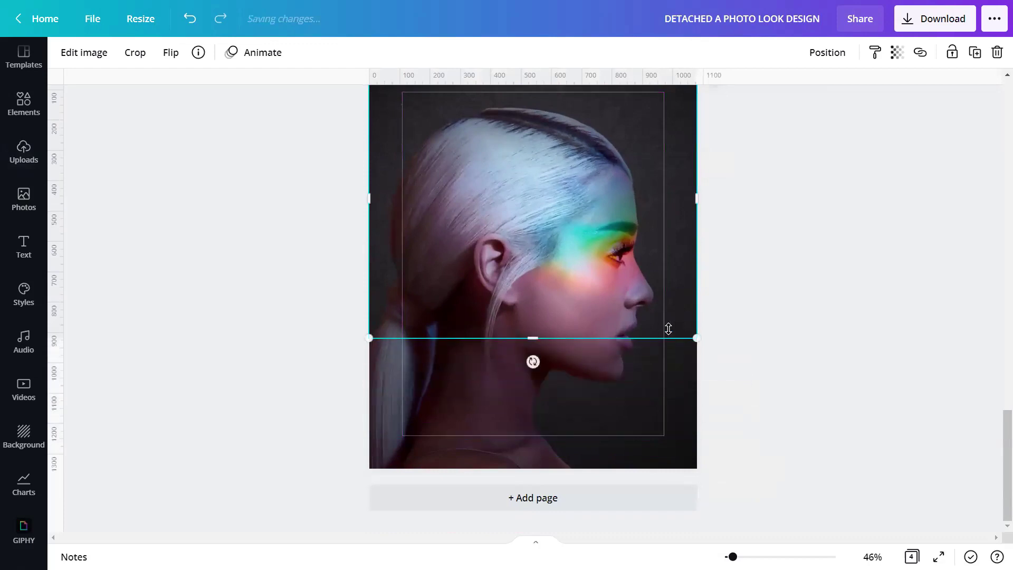
pyautogui.scroll(1, 591, 205)
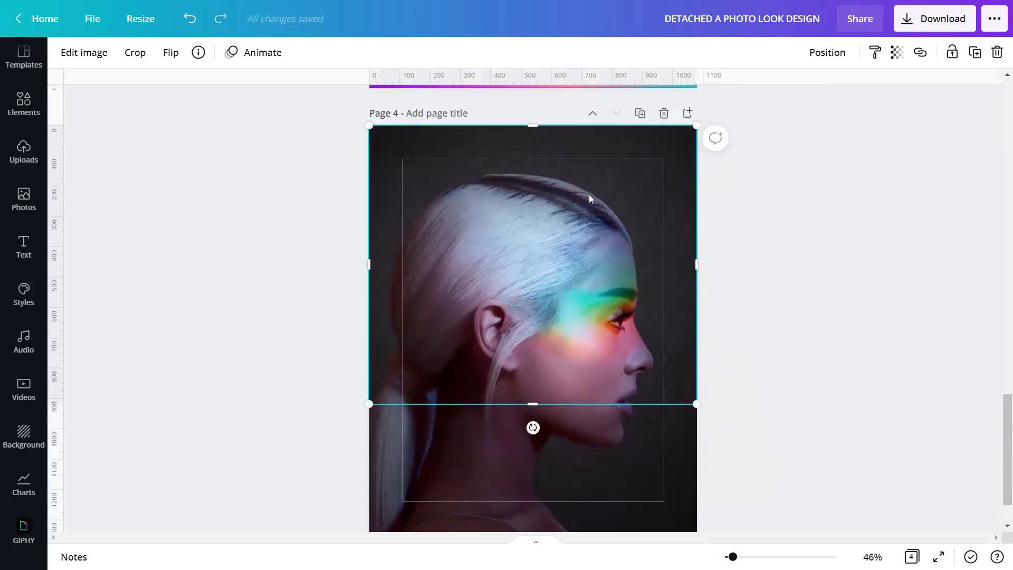
# Step: Crop the copy's top, bottom, left and right down to the rainbow-lit eye strip
pyautogui.moveTo(531, 141); pyautogui.dragTo(530, 276)
pyautogui.moveTo(538, 405); pyautogui.dragTo(532, 362)
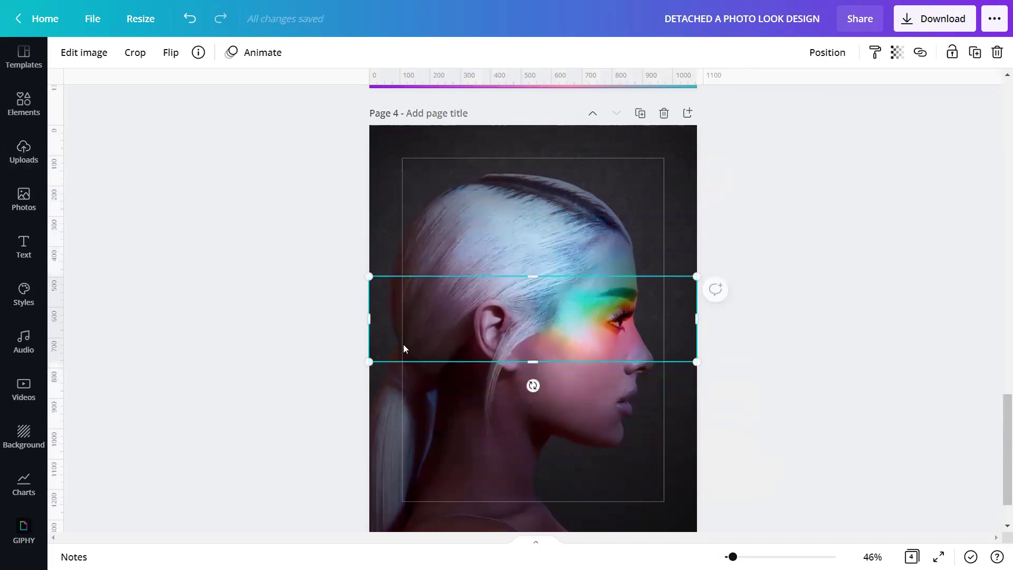
pyautogui.moveTo(371, 319); pyautogui.dragTo(569, 311)
pyautogui.moveTo(697, 316); pyautogui.dragTo(664, 321)
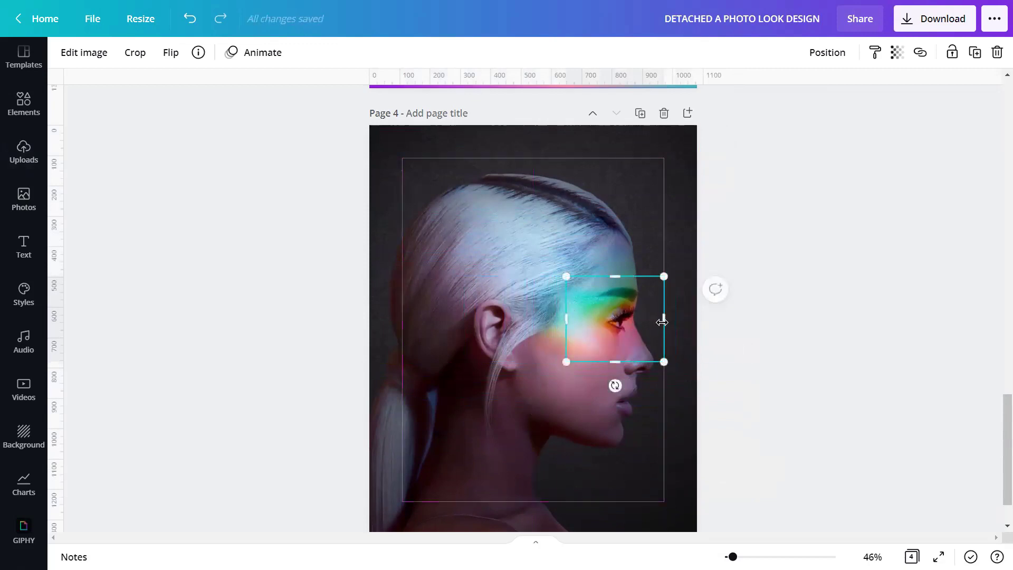
pyautogui.moveTo(662, 321); pyautogui.dragTo(659, 319)
pyautogui.click(707, 308)
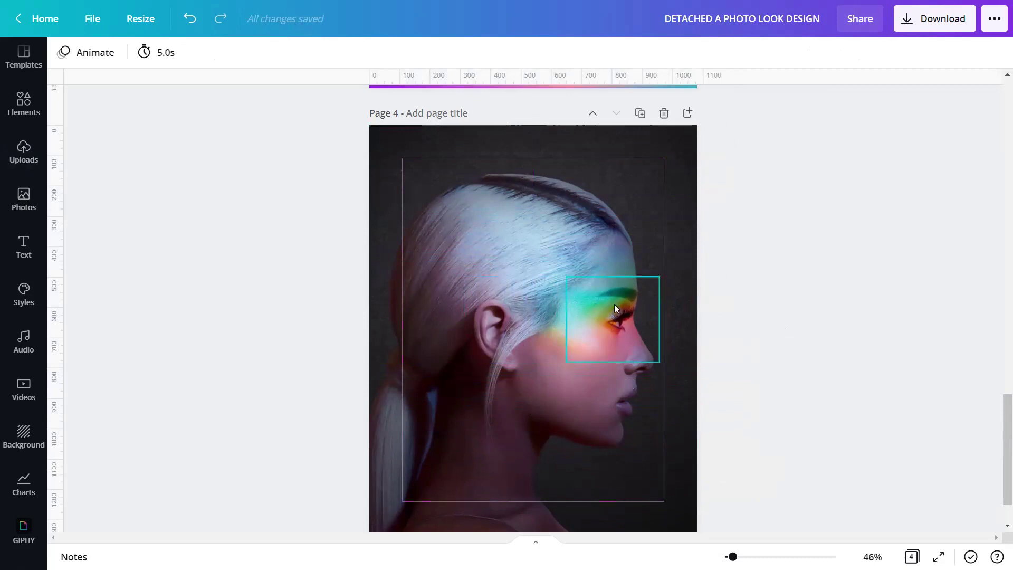
# Step: Add the dark texture image to page 4 and align it top and left
pyautogui.click(6, 151)
pyautogui.click(155, 401)
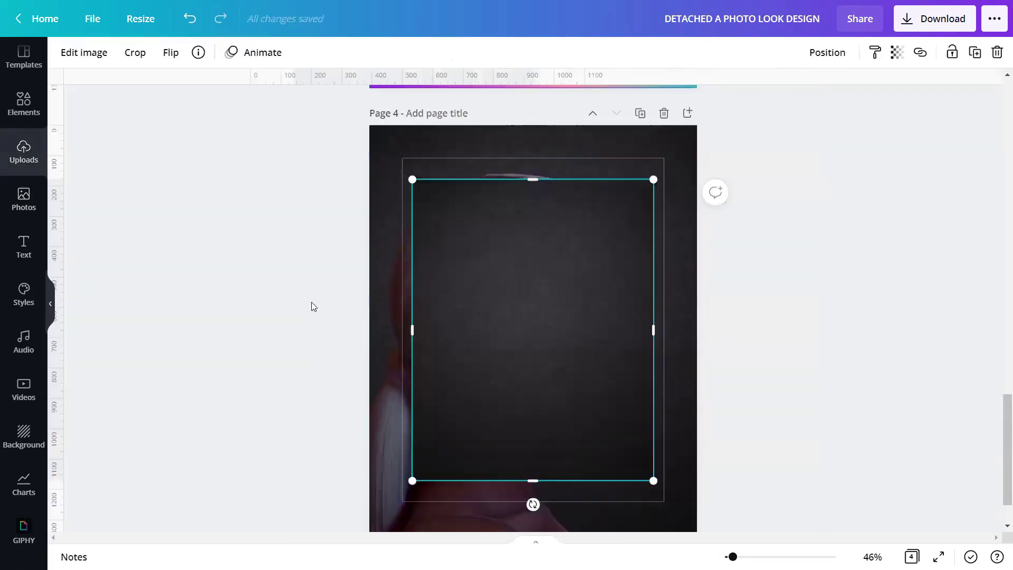
pyautogui.click(288, 303)
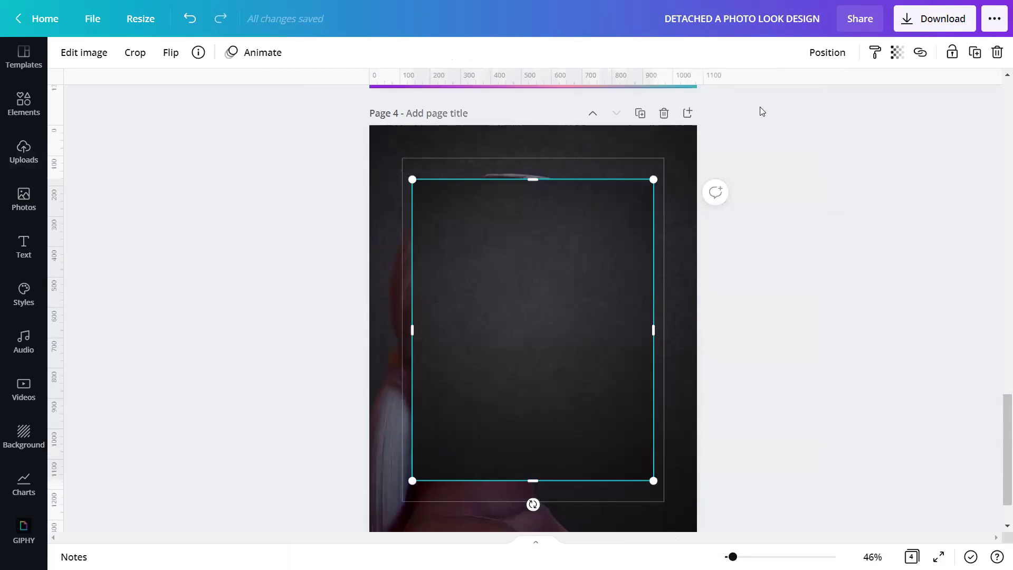
pyautogui.click(823, 52)
pyautogui.click(652, 151)
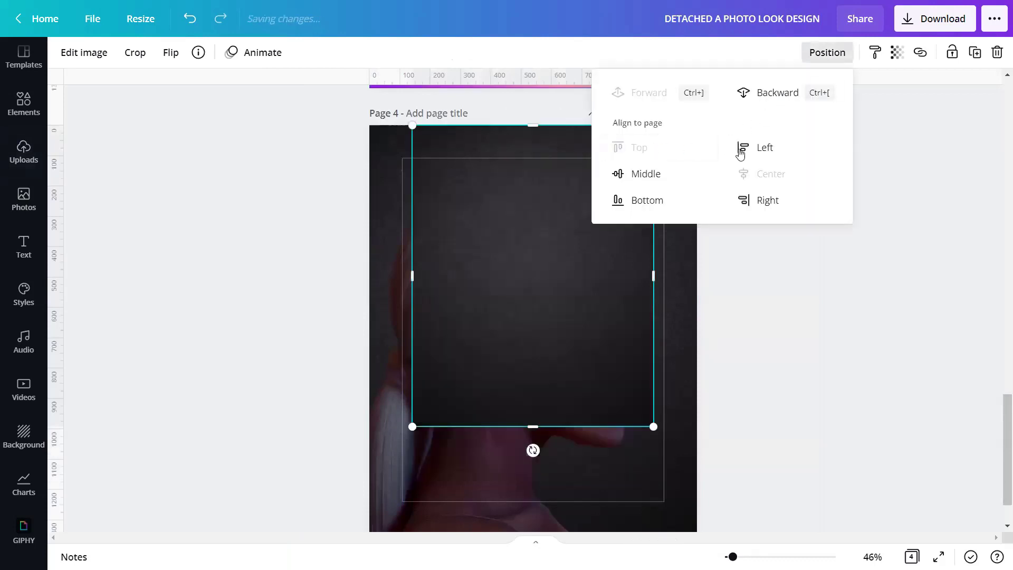
pyautogui.click(740, 150)
# Step: Enlarge the dark texture and send it behind the portrait layers
pyautogui.scroll(-2, 753, 371)
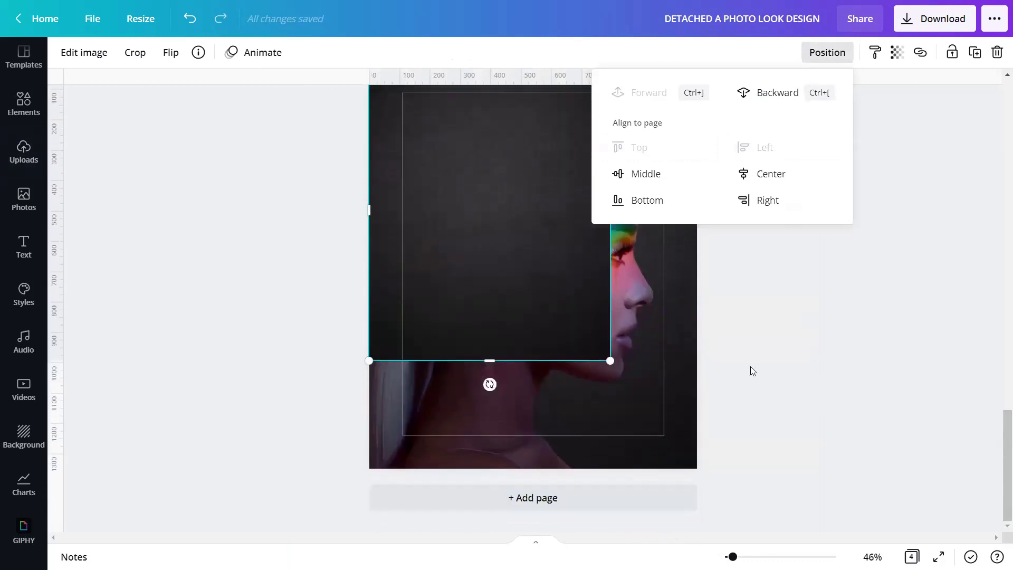
pyautogui.rightClick(529, 279)
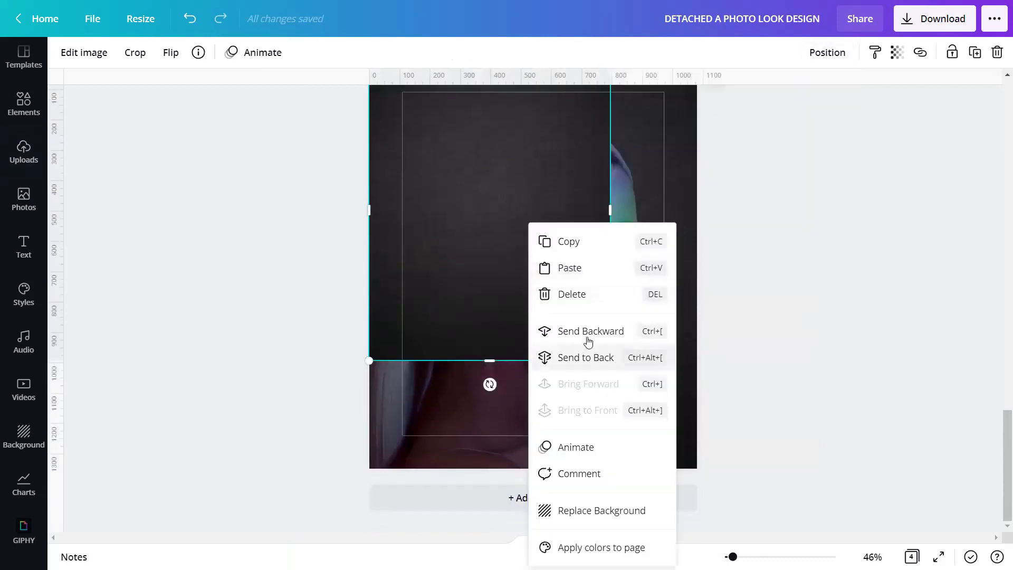
pyautogui.click(536, 334)
pyautogui.click(600, 361)
pyautogui.moveTo(609, 361); pyautogui.dragTo(669, 451)
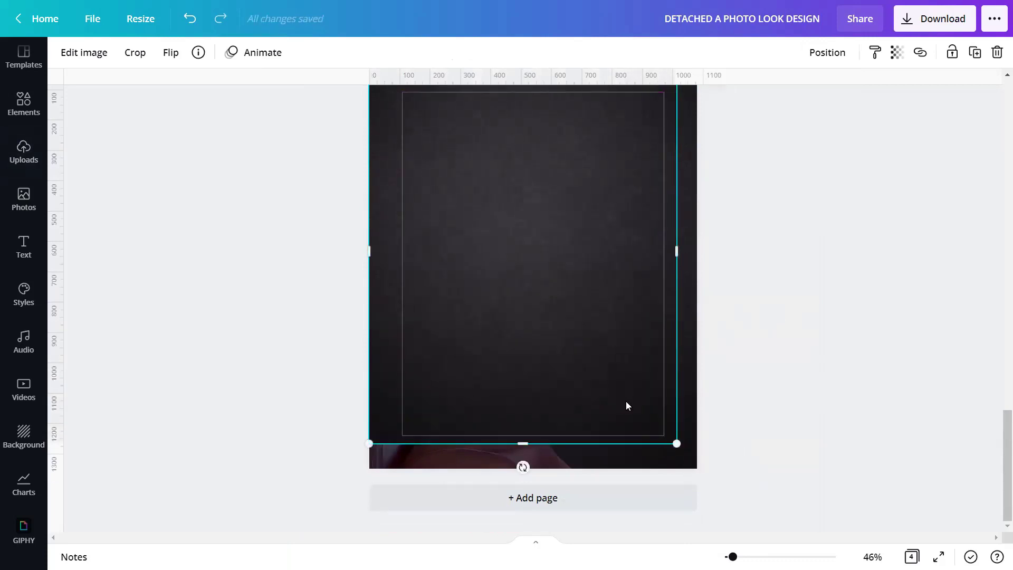
pyautogui.rightClick(625, 401)
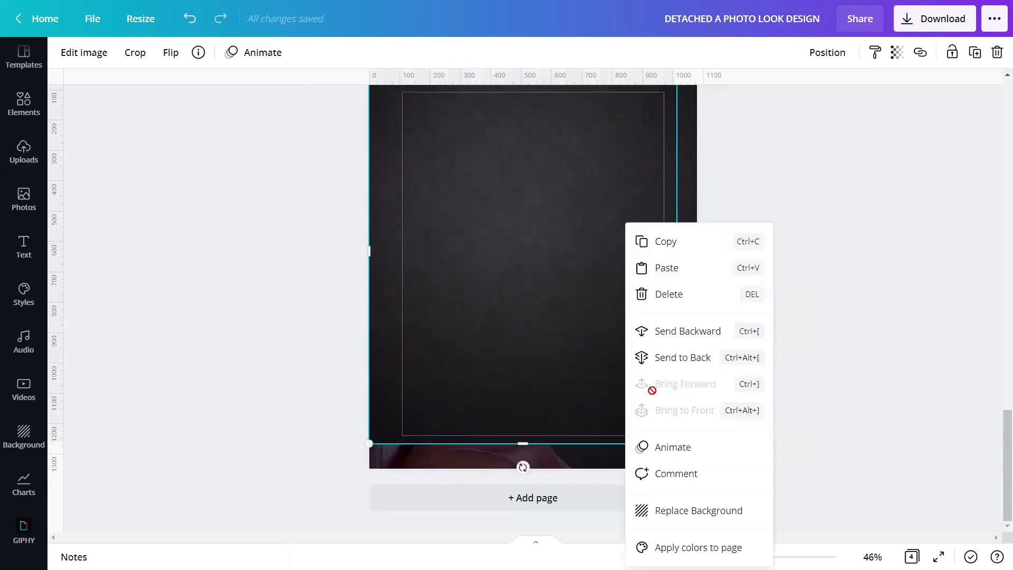
pyautogui.click(674, 365)
# Step: Crop the dark patch to about 452 × 282, matching the eye cut-out
pyautogui.moveTo(586, 435); pyautogui.dragTo(595, 377)
pyautogui.moveTo(677, 382); pyautogui.dragTo(692, 409)
pyautogui.scroll(4, 621, 407)
pyautogui.moveTo(540, 270); pyautogui.dragTo(541, 414)
pyautogui.scroll(-3, 522, 466)
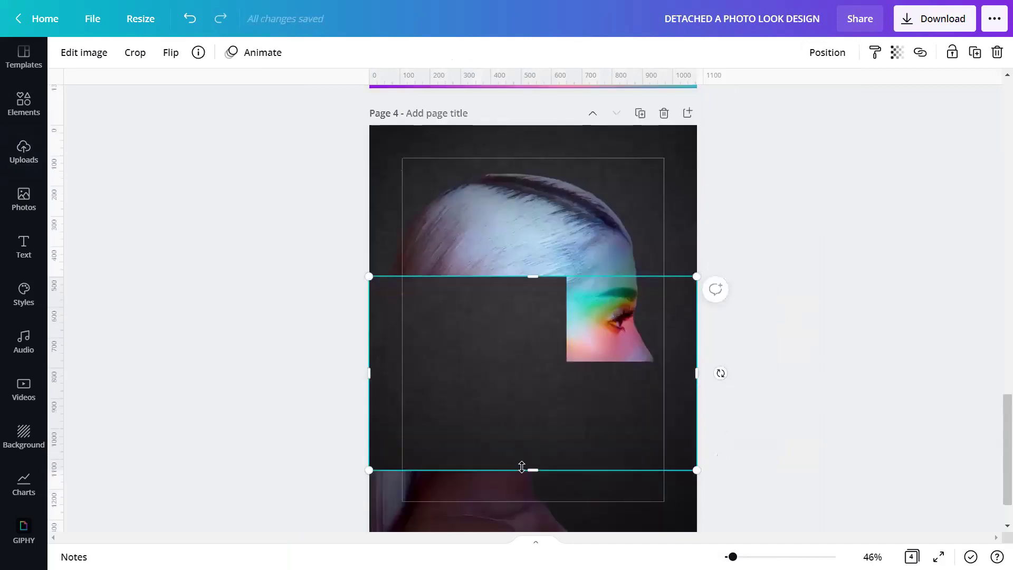
pyautogui.moveTo(534, 454); pyautogui.dragTo(536, 362)
pyautogui.moveTo(375, 318); pyautogui.dragTo(566, 315)
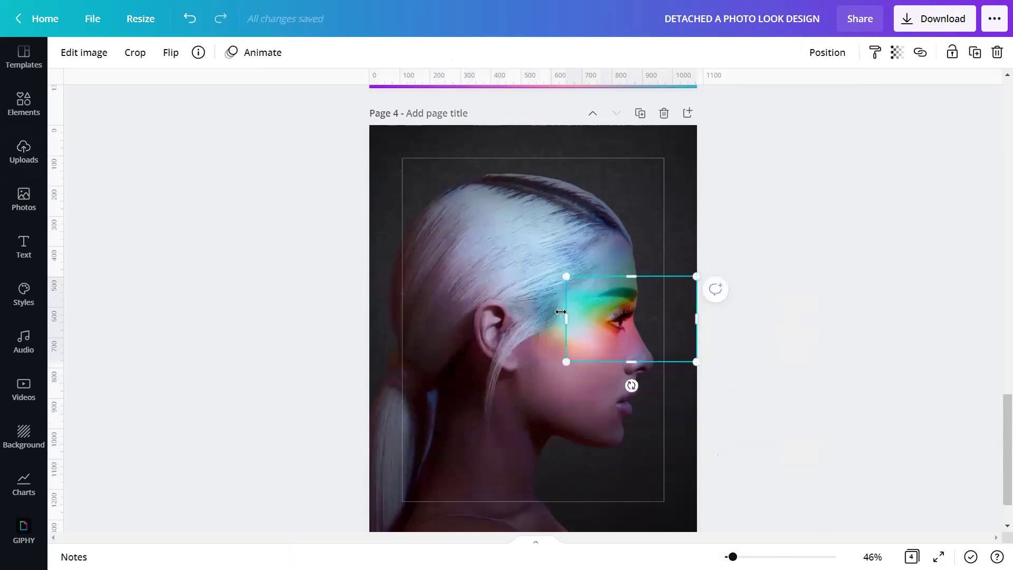
# Step: Give the rainbow-eye cut-out a Page Lift shadow
pyautogui.click(752, 333)
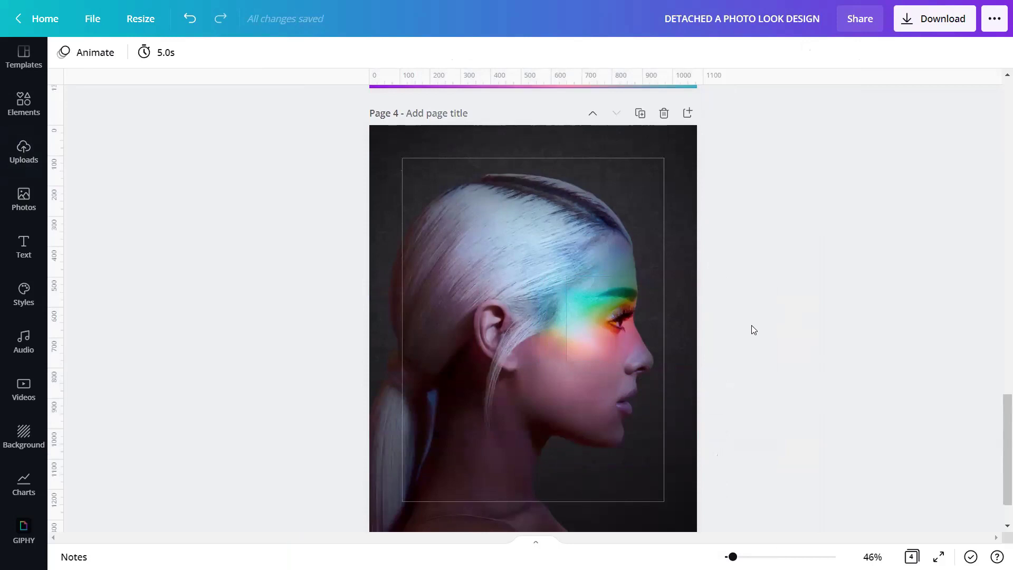
pyautogui.click(575, 308)
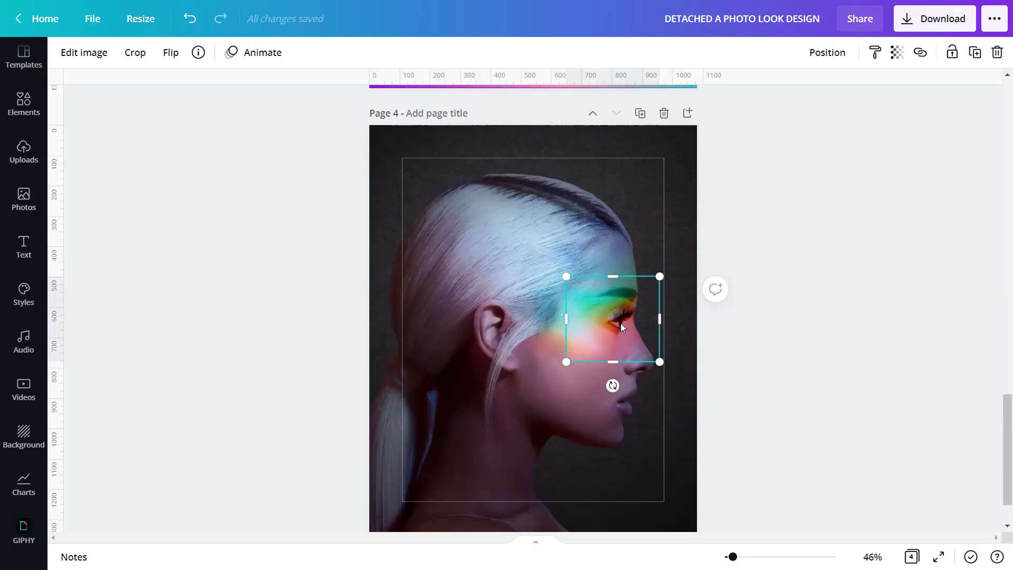
pyautogui.click(87, 56)
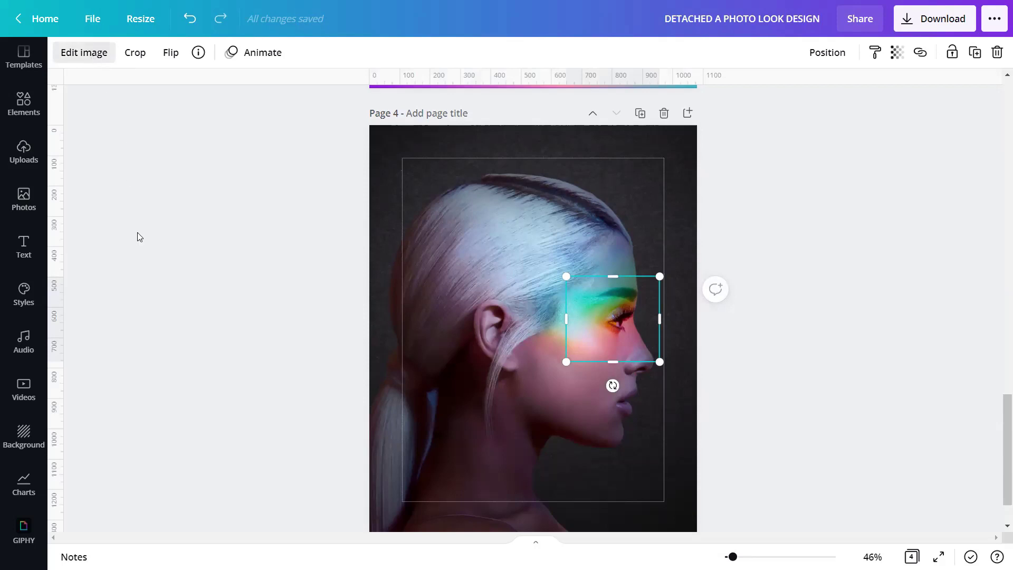
pyautogui.scroll(-10, 146, 293)
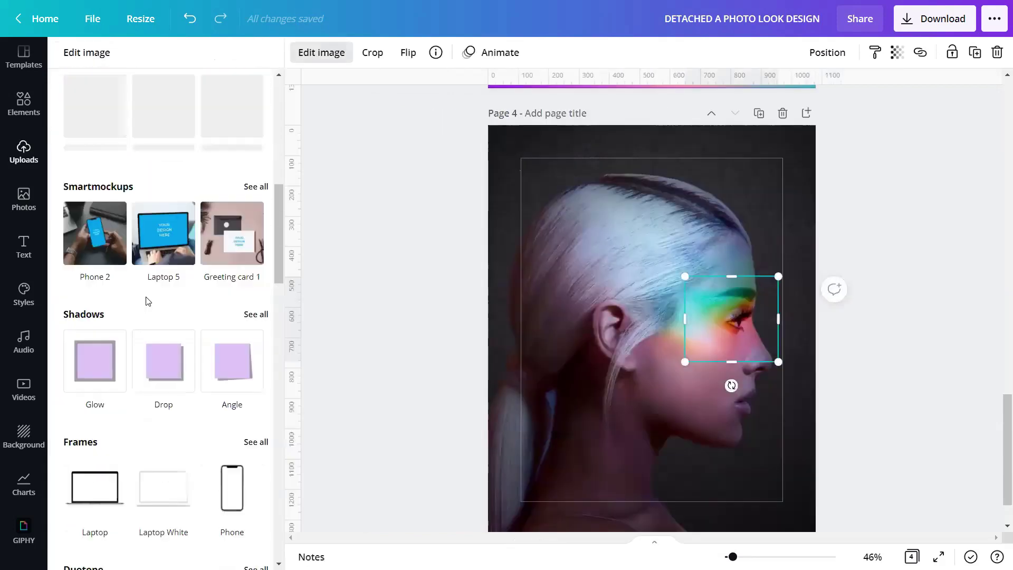
pyautogui.click(260, 320)
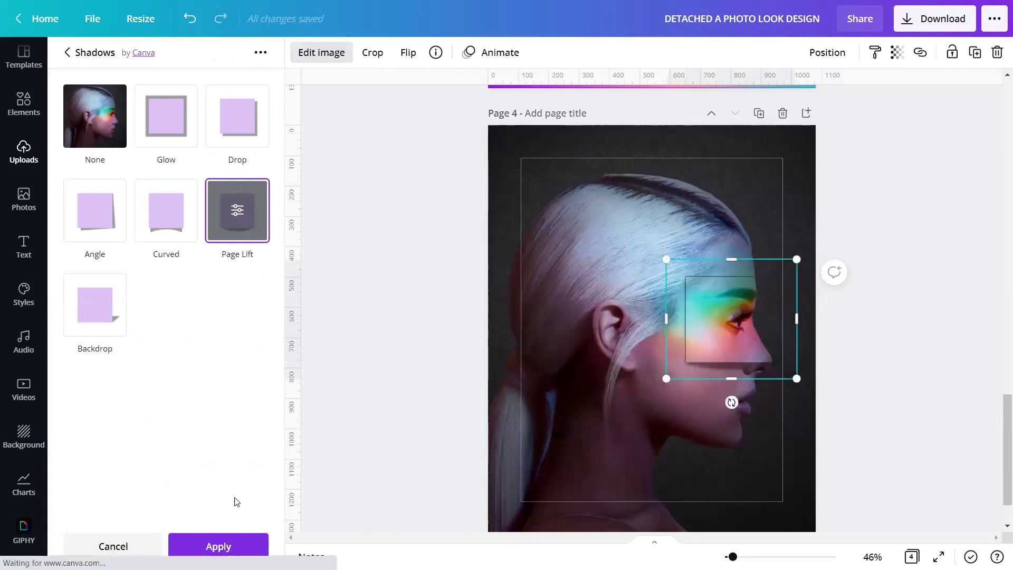
pyautogui.click(236, 547)
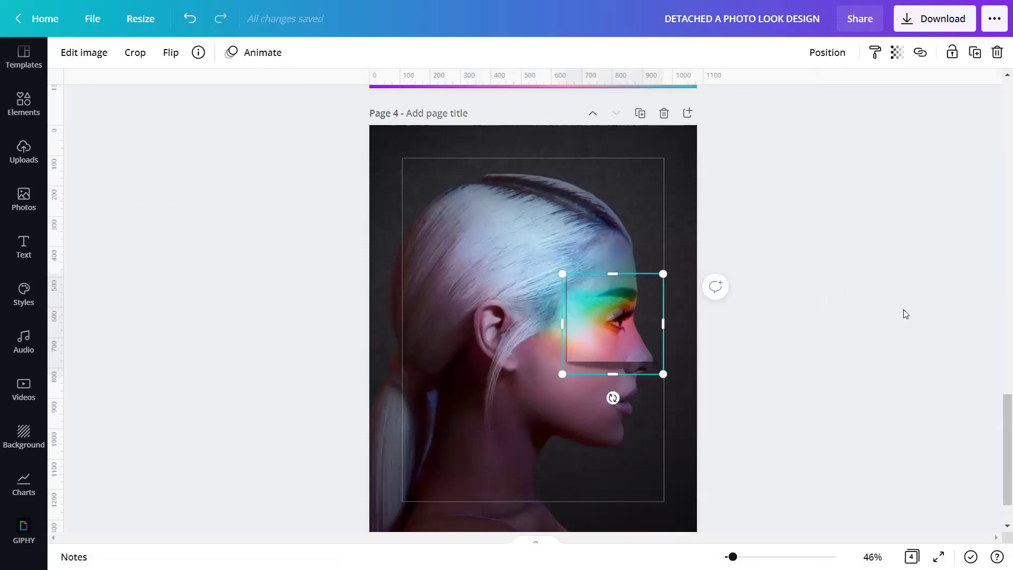
# Step: Rotate the eye cut-out to -15° and nudge it slightly up and right
pyautogui.moveTo(732, 557); pyautogui.dragTo(741, 556)
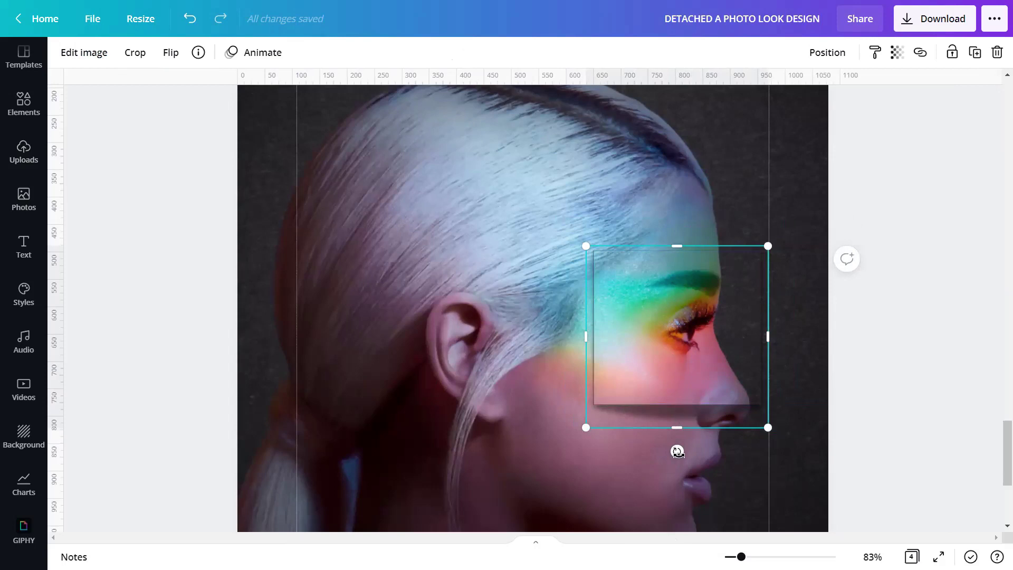
pyautogui.moveTo(677, 451); pyautogui.dragTo(714, 470)
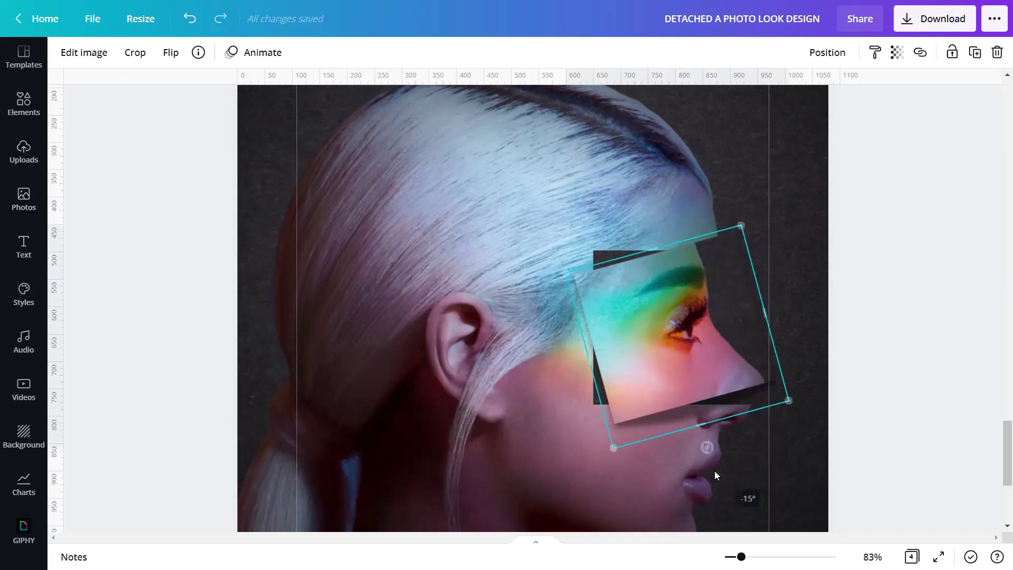
pyautogui.click(883, 404)
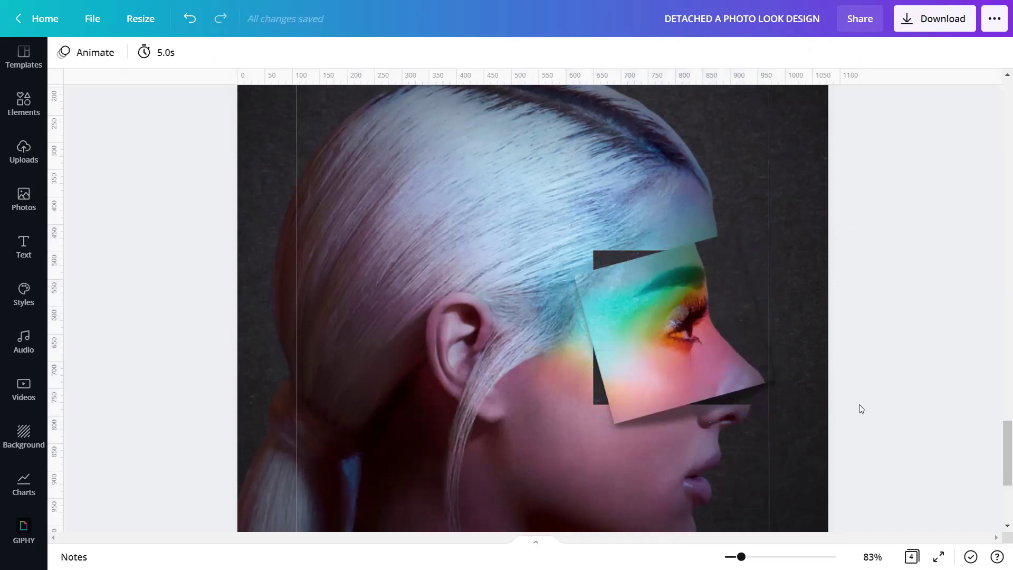
pyautogui.click(709, 313)
pyautogui.moveTo(707, 315); pyautogui.dragTo(715, 309)
pyautogui.click(831, 248)
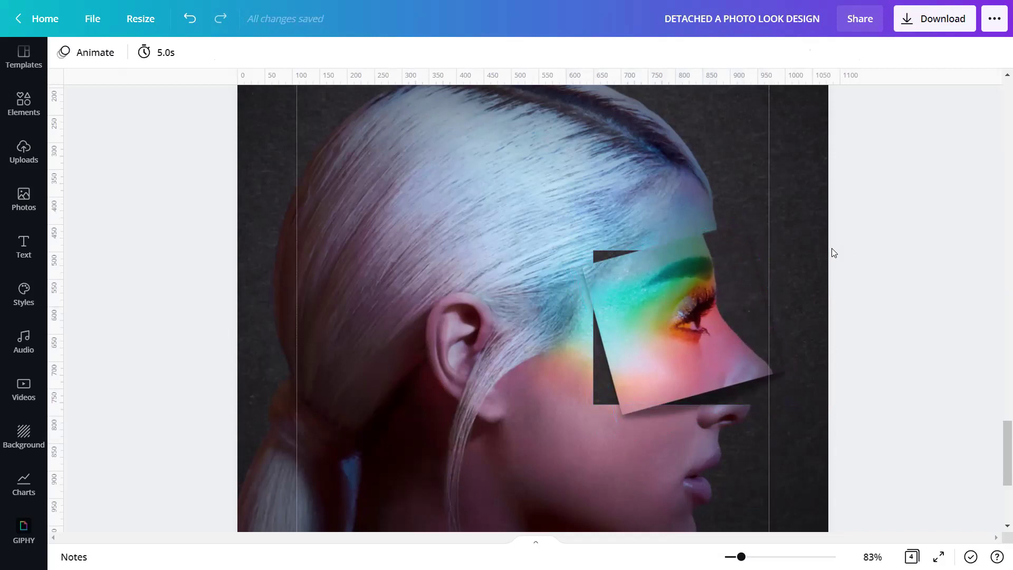
pyautogui.moveTo(741, 556); pyautogui.dragTo(735, 557)
# Step: Preview the finished Page 4 portrait poster full screen, then exit
pyautogui.scroll(-3, 832, 453)
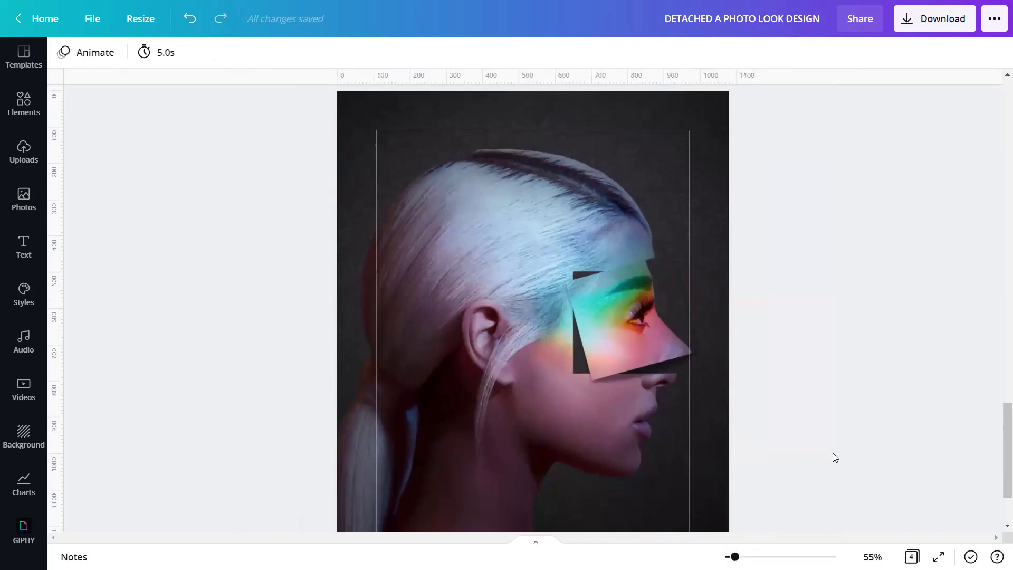
pyautogui.click(939, 557)
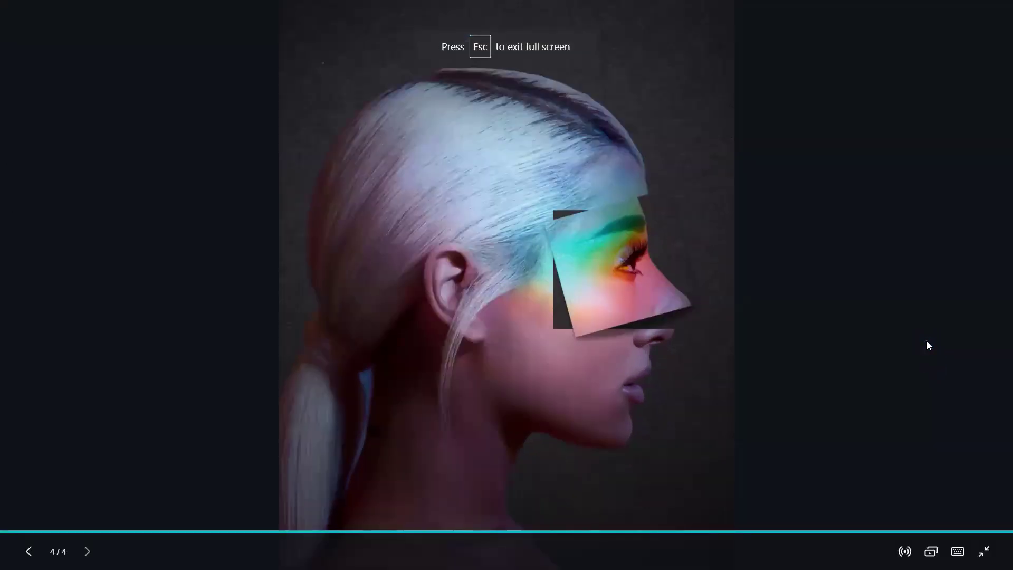
pyautogui.press('Escape')
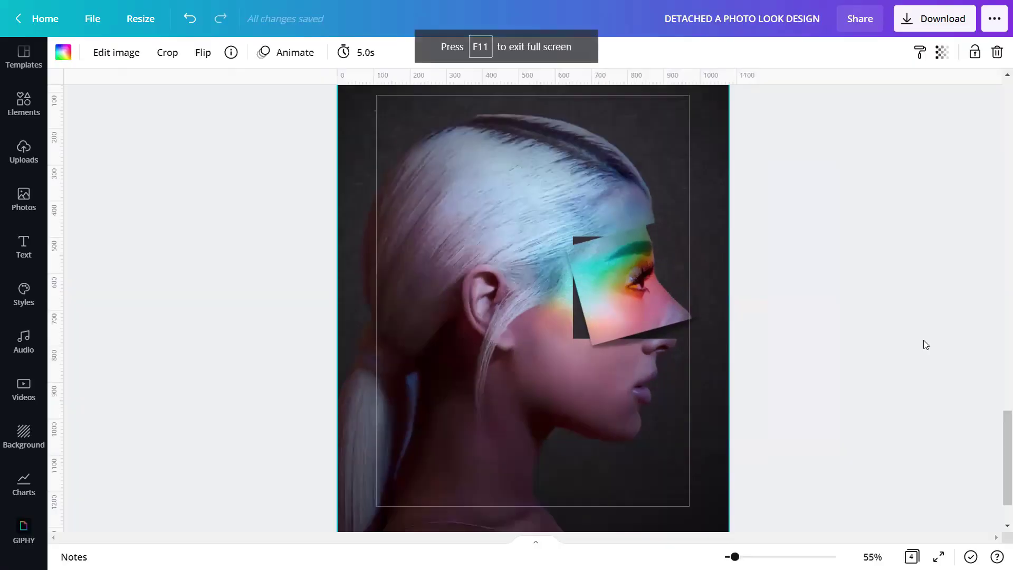
# Step: Scroll back to the Page 2 poster and present it full screen
pyautogui.scroll(3, 915, 376)
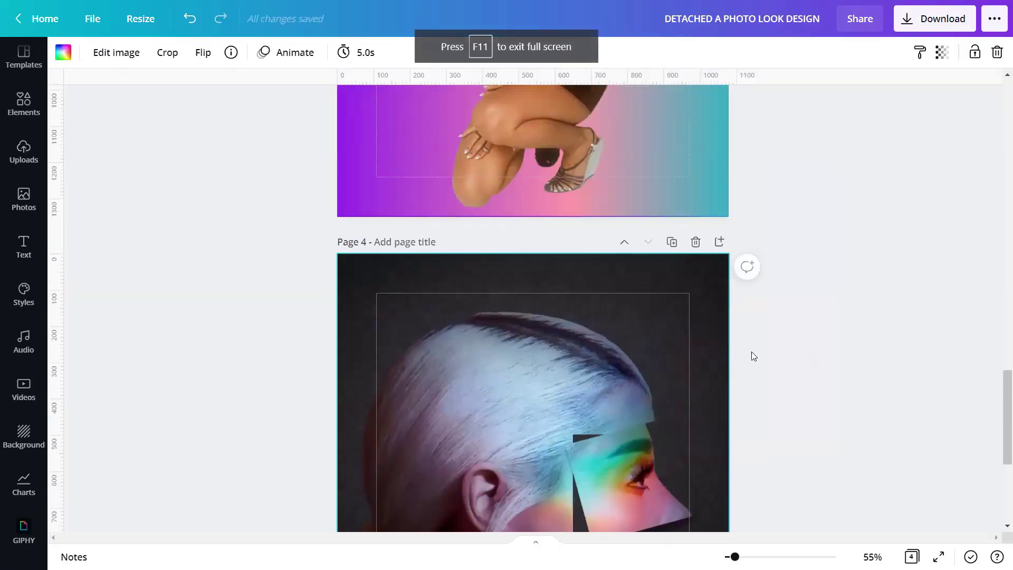
pyautogui.scroll(4, 712, 362)
pyautogui.scroll(12, 680, 363)
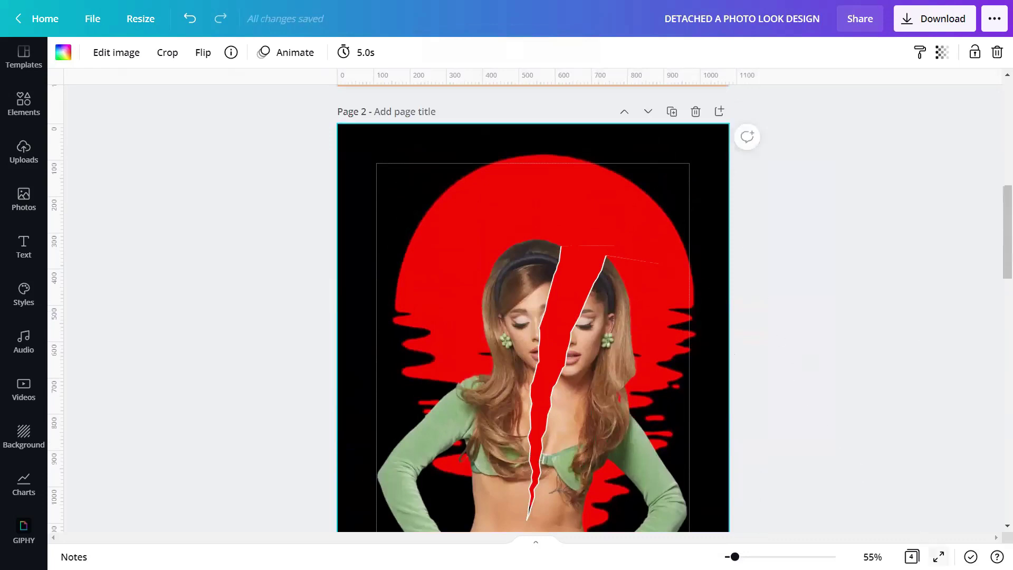
pyautogui.click(938, 556)
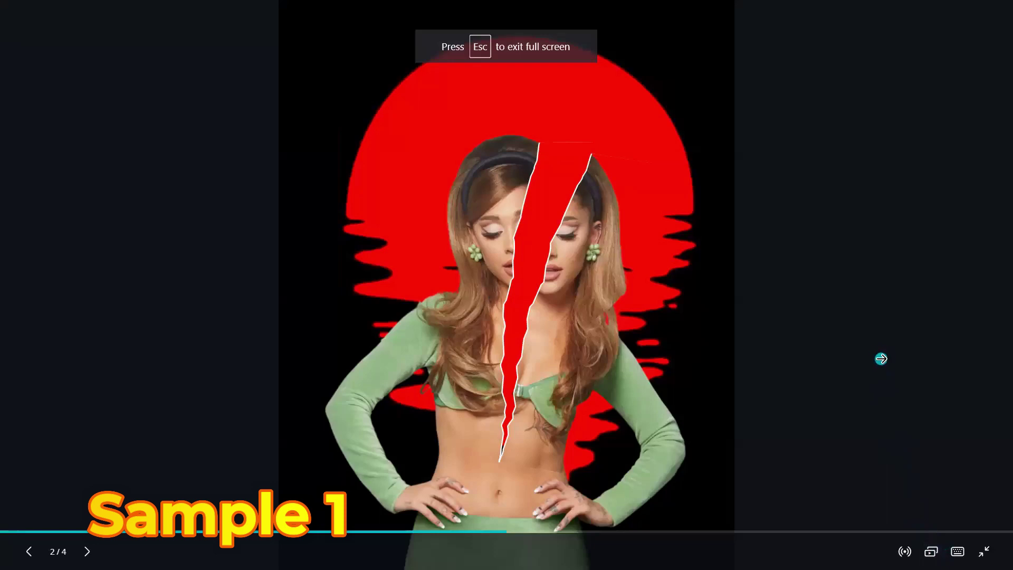
# Step: Advance the presentation from Page 2 through the Page 3 and Page 4 posters
pyautogui.click(881, 359)
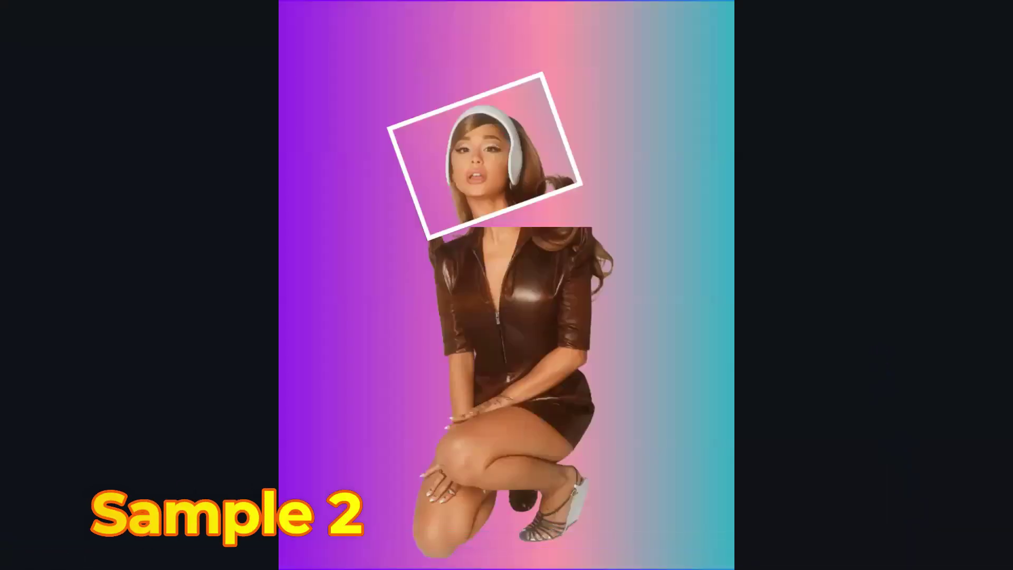
pyautogui.click(881, 358)
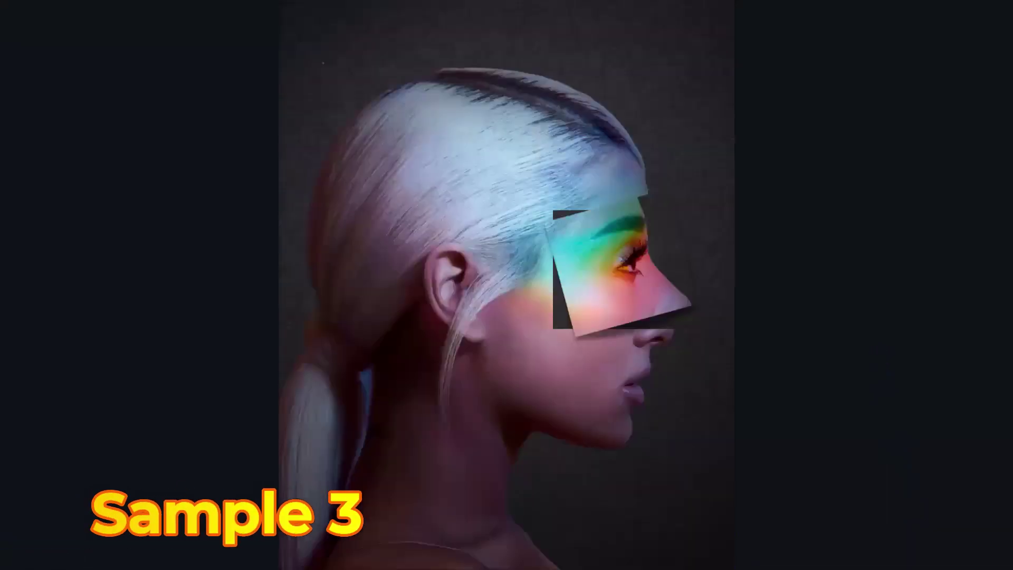